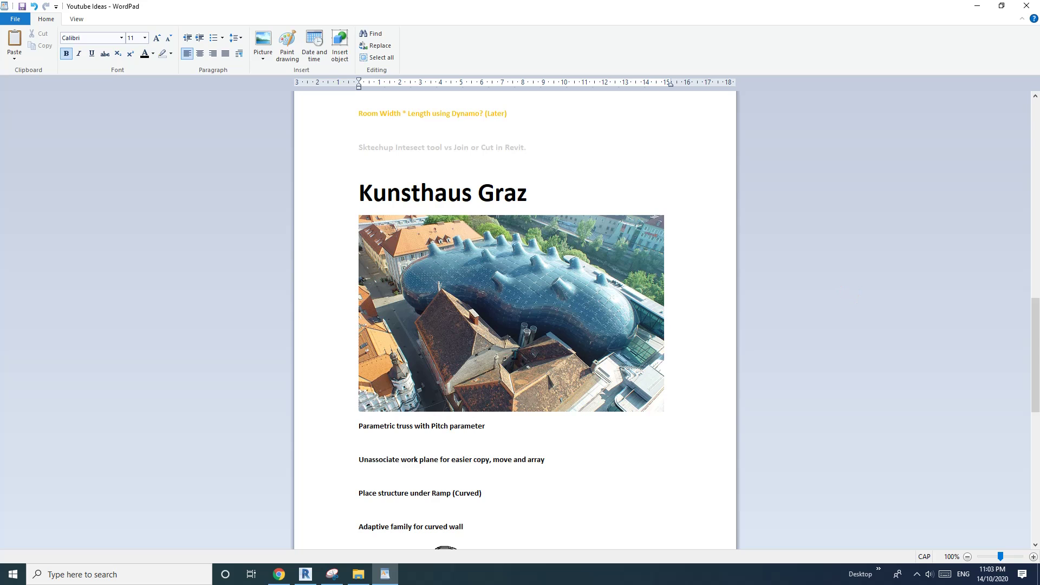
# Step: Switch to Revit and examine the panelled mass surface with its spiked, open-ended nozzles
pyautogui.click(302, 578)
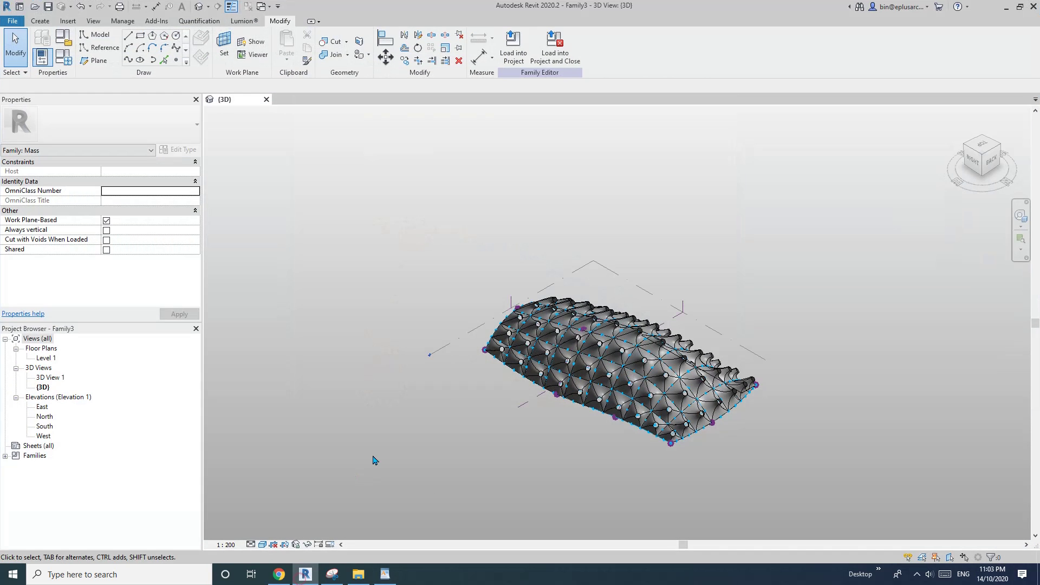
pyautogui.moveTo(607, 448); pyautogui.dragTo(536, 425, button='middle')
pyautogui.scroll(1, 550, 382)
pyautogui.keyDown('shift'); pyautogui.moveTo(544, 387); pyautogui.dragTo(809, 238, button='middle'); pyautogui.keyUp('shift')
pyautogui.scroll(6, 533, 339)
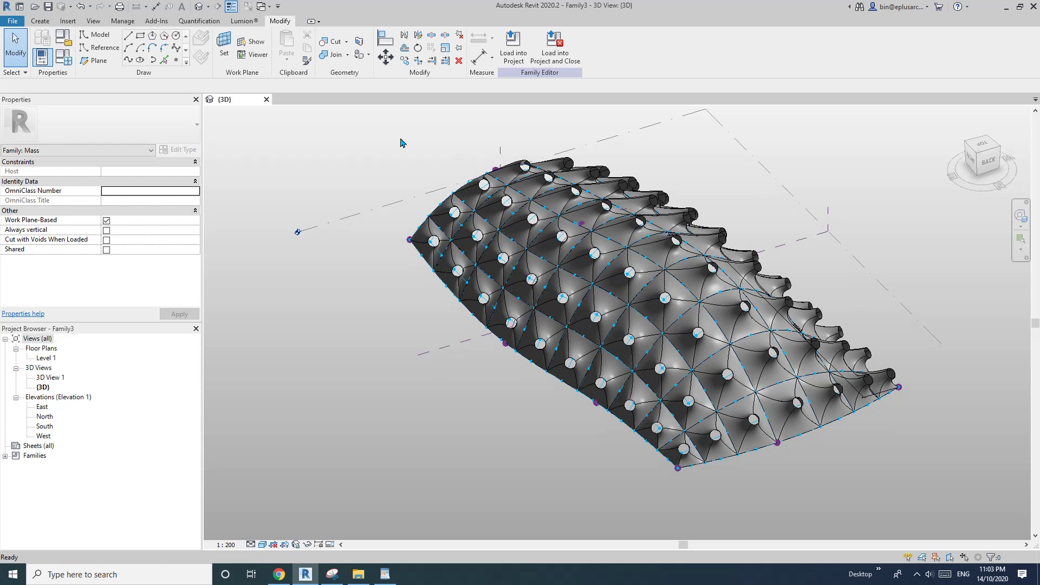
# Step: Close the mass family and create a new generic model family from an adaptive template
pyautogui.click(267, 100)
pyautogui.click(547, 288)
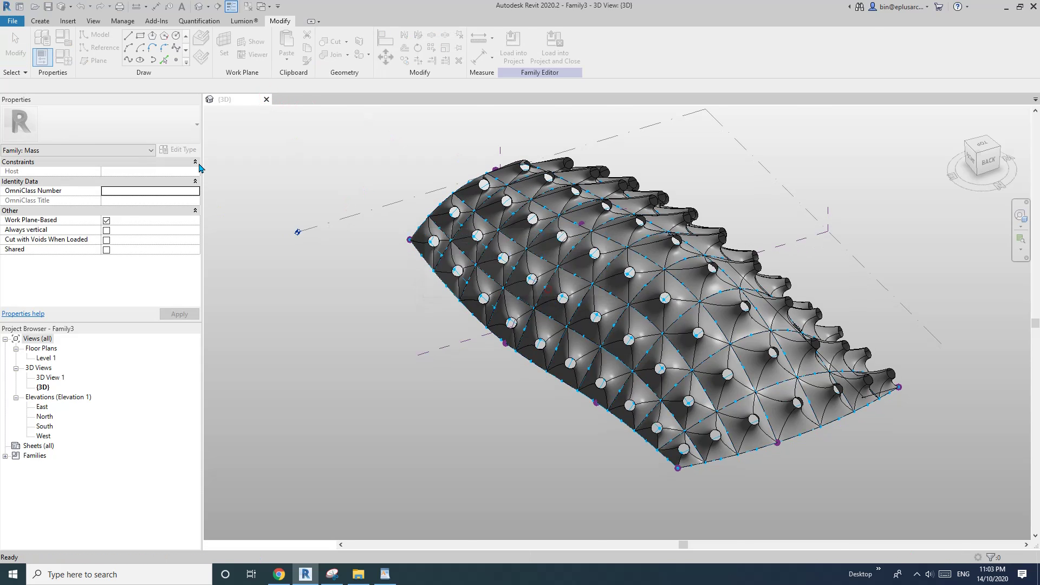
pyautogui.click(70, 199)
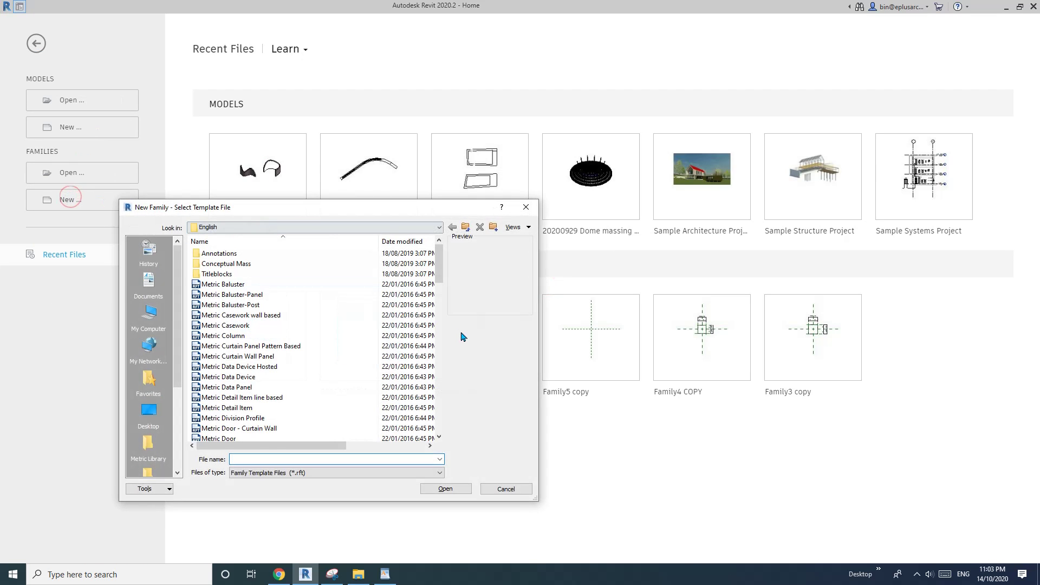
pyautogui.moveTo(440, 281); pyautogui.dragTo(441, 317)
pyautogui.doubleClick(271, 398)
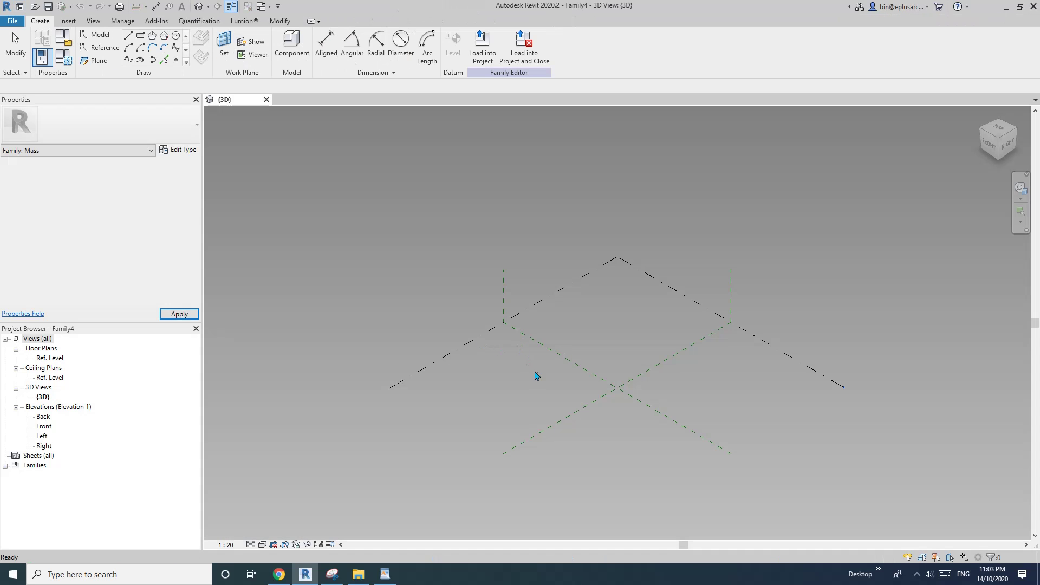
# Step: Place nine reference points on the Ref. Level in a loose three-by-three grid
pyautogui.scroll(1, 536, 332)
pyautogui.moveTo(605, 354); pyautogui.dragTo(530, 339, button='middle')
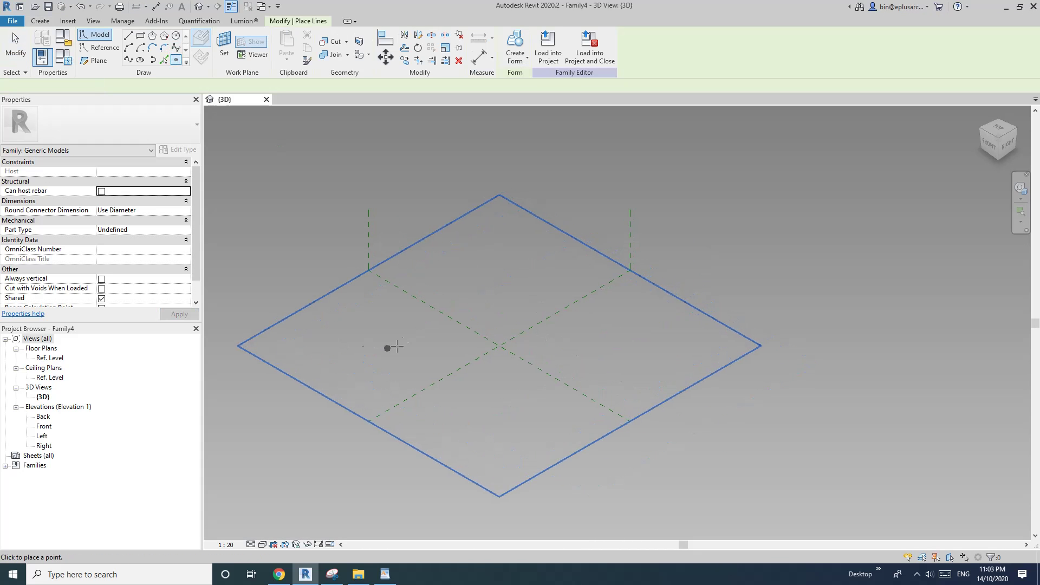
pyautogui.click(450, 300)
pyautogui.click(506, 280)
pyautogui.click(470, 343)
pyautogui.click(432, 363)
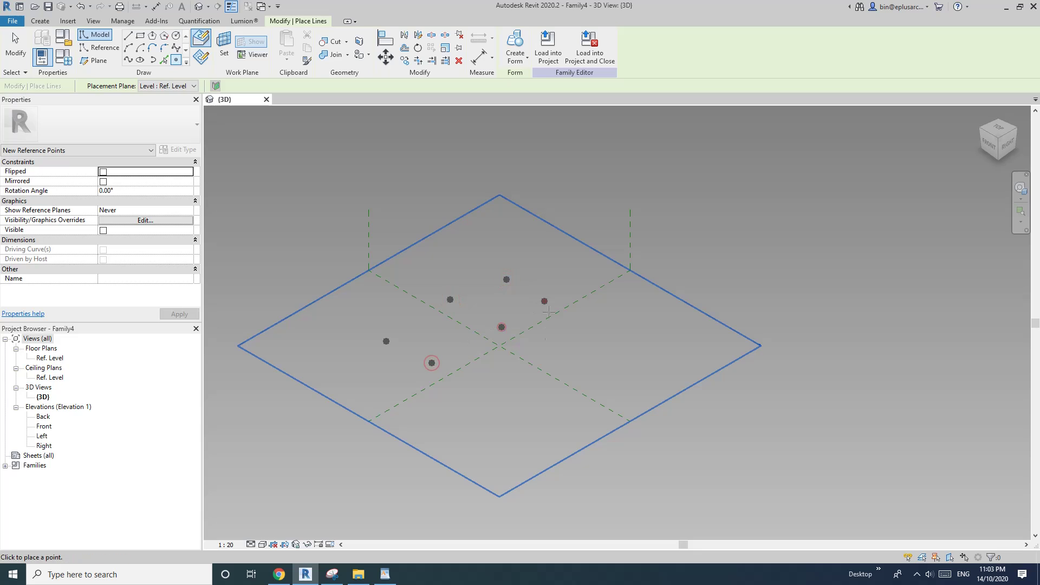
pyautogui.press('Escape')
pyautogui.press('Escape')
# Step: Make all nine reference points adaptive
pyautogui.keyDown('shift'); pyautogui.moveTo(586, 341); pyautogui.dragTo(541, 358, button='middle'); pyautogui.keyUp('shift')
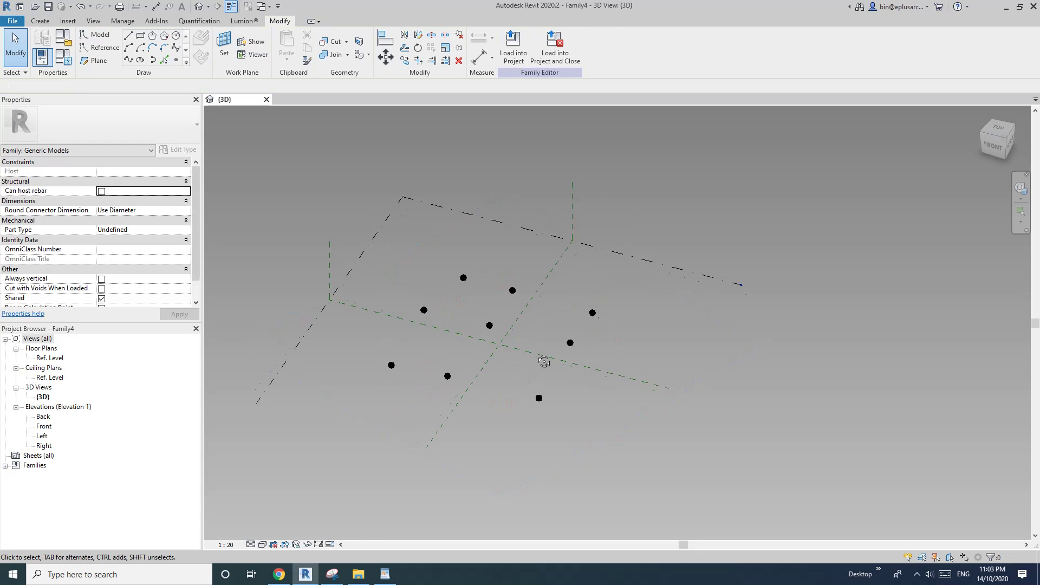
pyautogui.moveTo(276, 234); pyautogui.dragTo(641, 447)
pyautogui.click(566, 47)
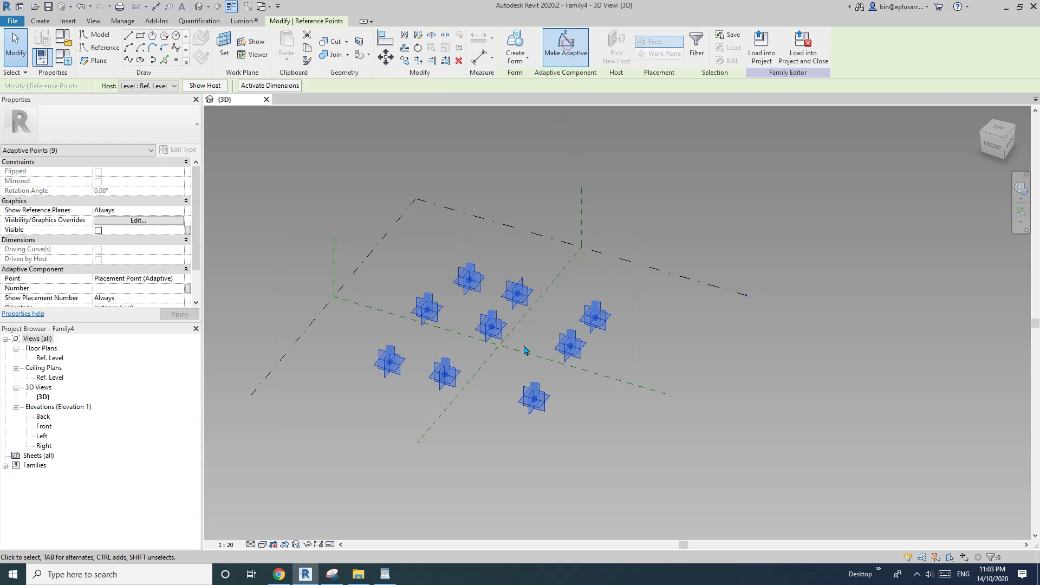
pyautogui.click(529, 338)
# Step: Create a spline through adaptive points 4, 5 and 6 and convert it to a reference line
pyautogui.keyDown('shift'); pyautogui.moveTo(530, 337); pyautogui.dragTo(462, 383, button='middle'); pyautogui.keyUp('shift')
pyautogui.scroll(3, 505, 381)
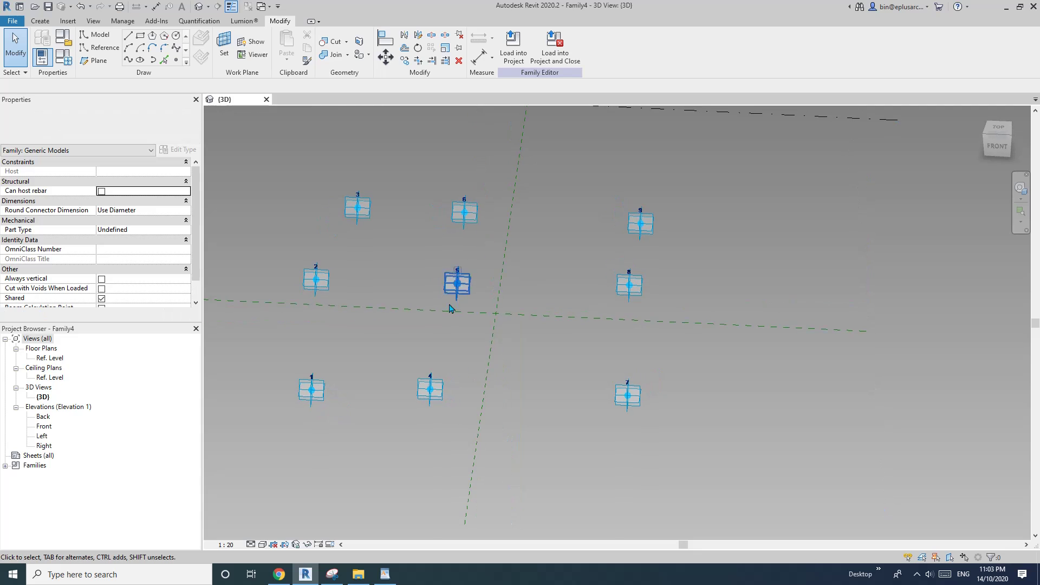
pyautogui.moveTo(394, 149); pyautogui.dragTo(522, 423)
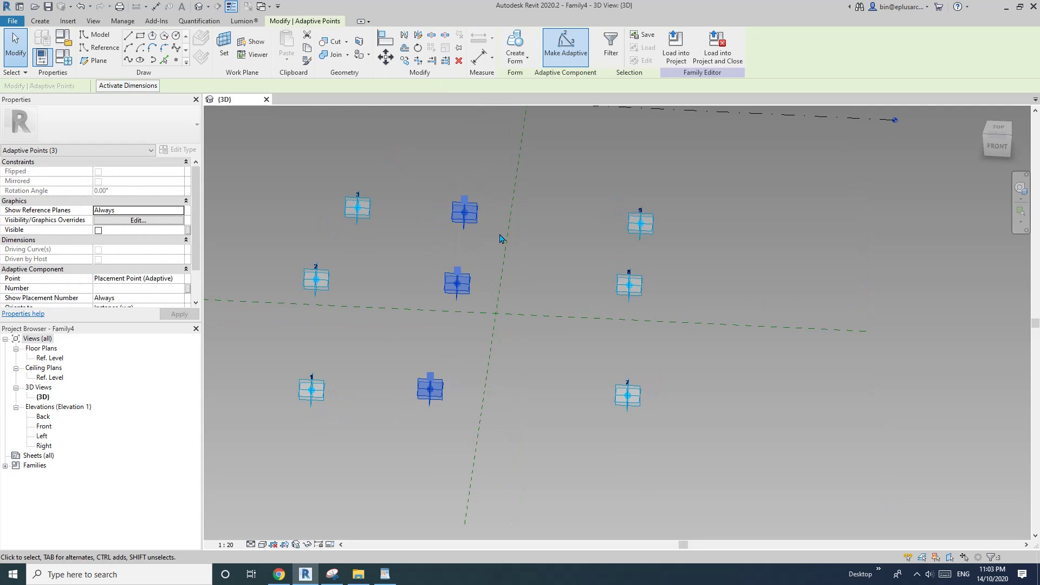
pyautogui.moveTo(507, 257); pyautogui.dragTo(529, 286, button='middle')
pyautogui.scroll(-1, 529, 286)
pyautogui.click(128, 60)
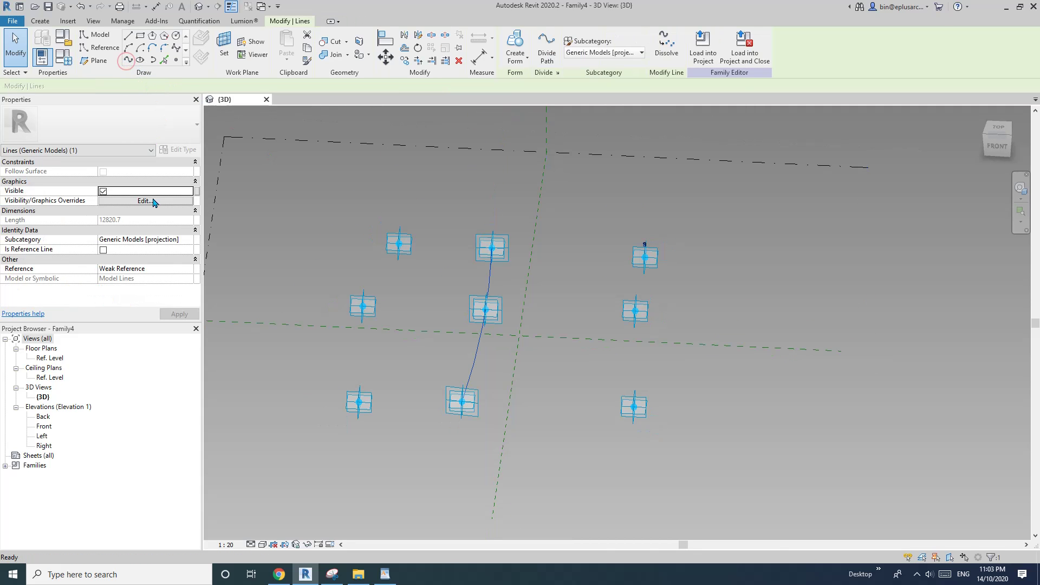
pyautogui.click(102, 251)
pyautogui.keyDown('shift'); pyautogui.moveTo(579, 249); pyautogui.dragTo(488, 283, button='middle'); pyautogui.keyUp('shift')
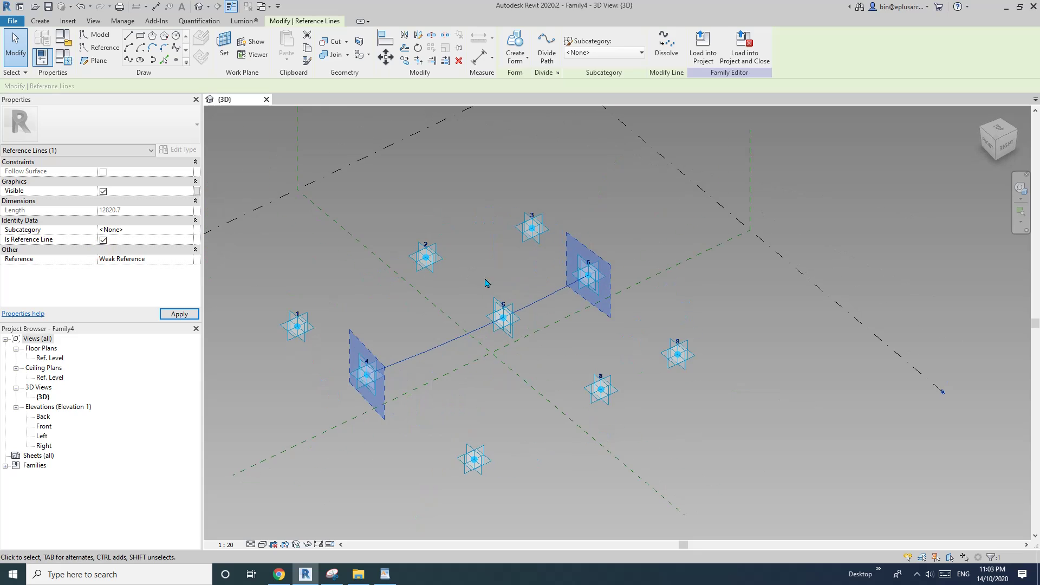
pyautogui.click(530, 347)
# Step: Move adaptive point 5 along the reference line direction, closer to point 6
pyautogui.scroll(2, 529, 347)
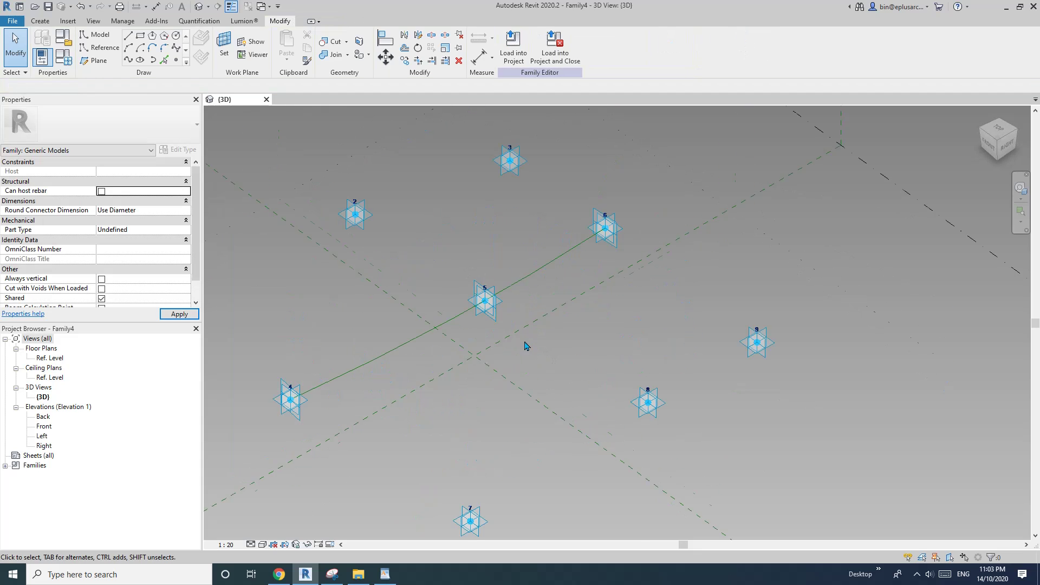
pyautogui.click(491, 322)
pyautogui.moveTo(507, 295); pyautogui.dragTo(533, 280)
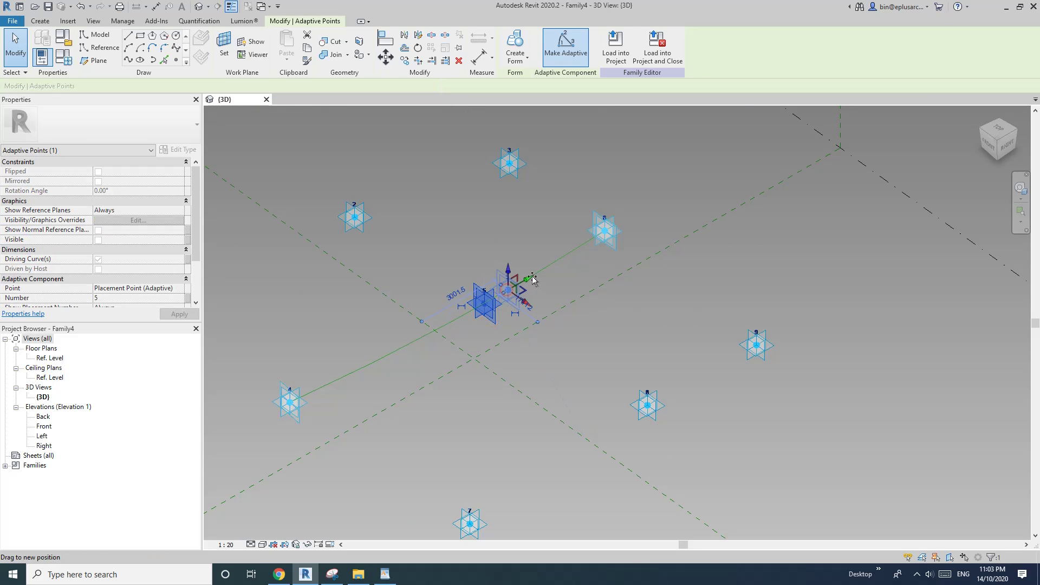
pyautogui.moveTo(496, 307); pyautogui.dragTo(534, 293, button='middle')
pyautogui.click(491, 303)
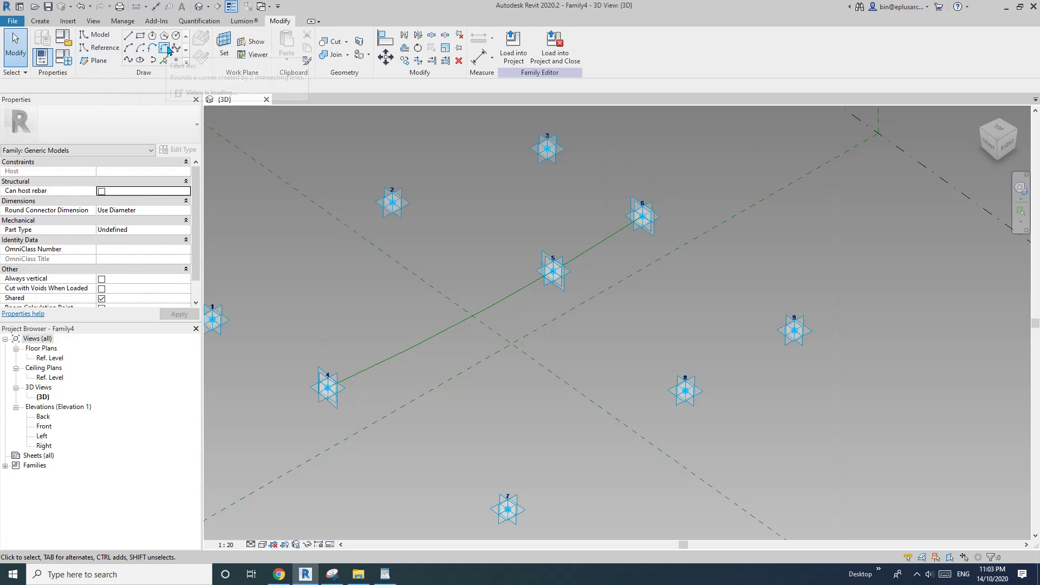
# Step: Place a reference point hosted on the reference line, midway along the curve between points 4 and 5
pyautogui.click(174, 60)
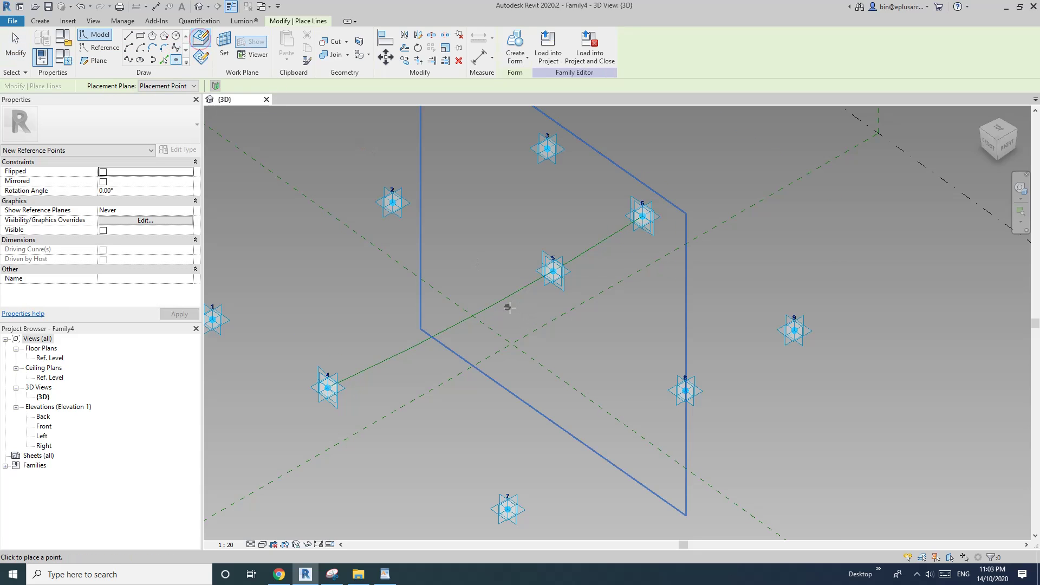
pyautogui.click(491, 306)
pyautogui.moveTo(543, 320); pyautogui.dragTo(552, 333, button='middle')
pyautogui.press('Escape')
pyautogui.click(476, 326)
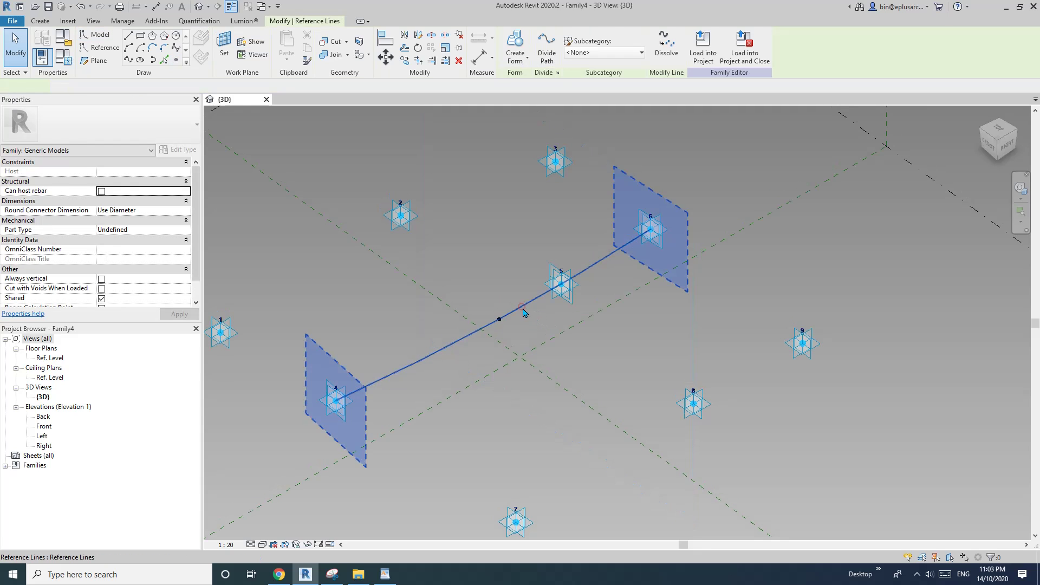
pyautogui.press('Escape')
pyautogui.keyDown('shift'); pyautogui.moveTo(498, 362); pyautogui.dragTo(547, 369, button='middle'); pyautogui.keyUp('shift')
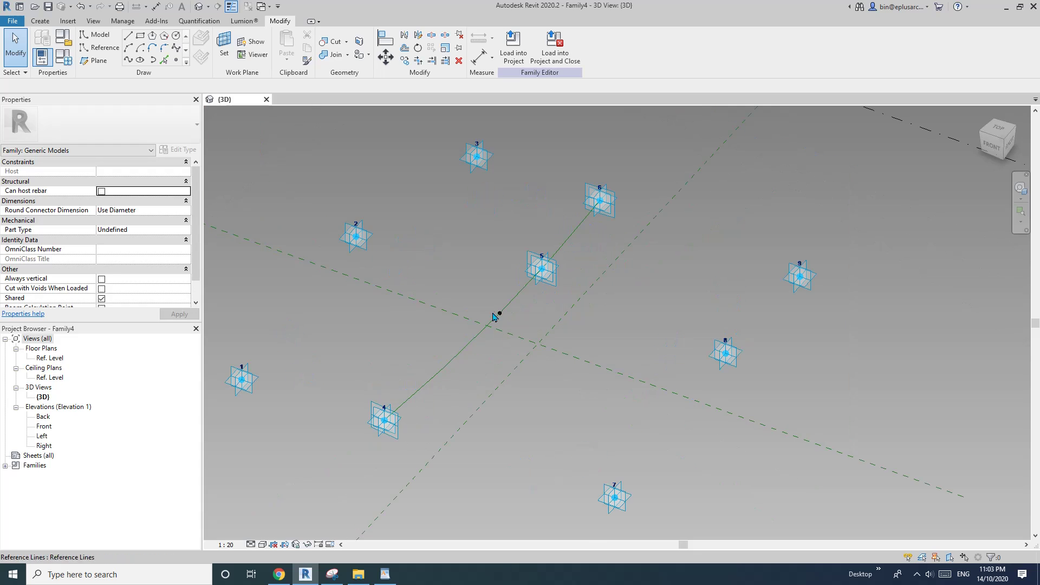
# Step: Associate the hosted point's Rotation Angle with a new type parameter named A
pyautogui.moveTo(490, 307); pyautogui.dragTo(508, 327)
pyautogui.click(509, 330)
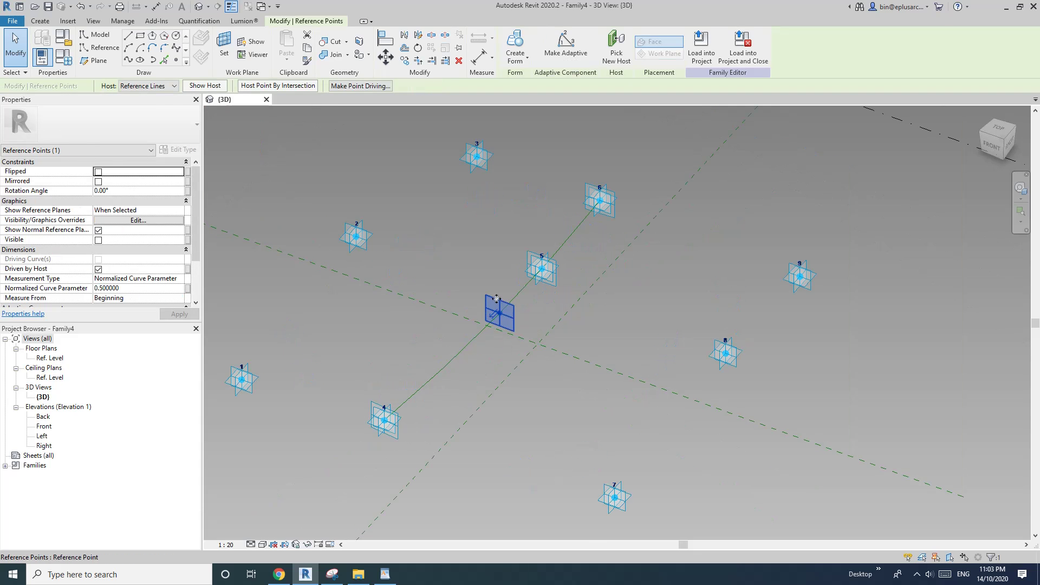
pyautogui.moveTo(505, 313); pyautogui.dragTo(501, 319, button='middle')
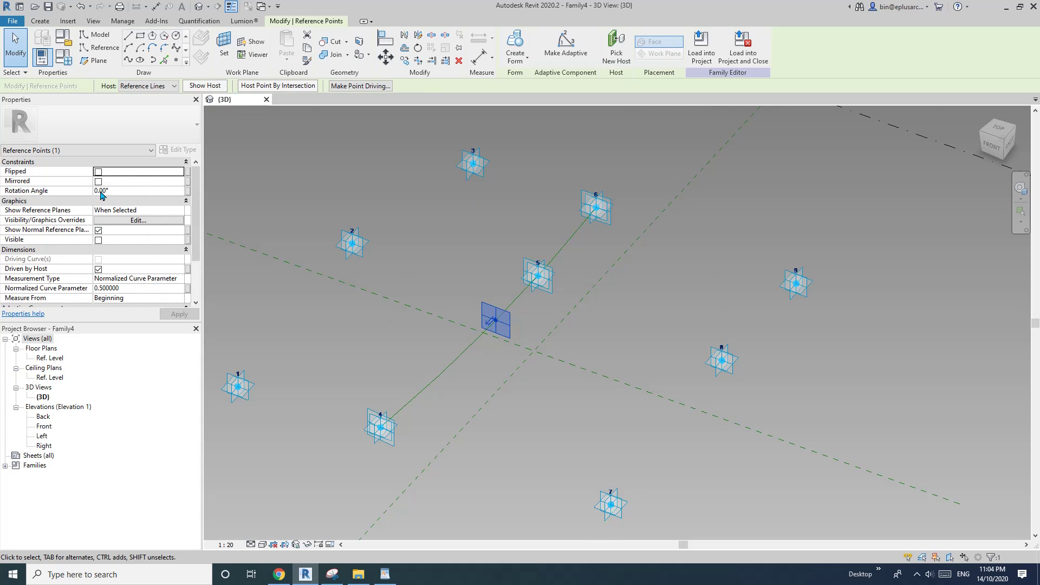
pyautogui.click(187, 191)
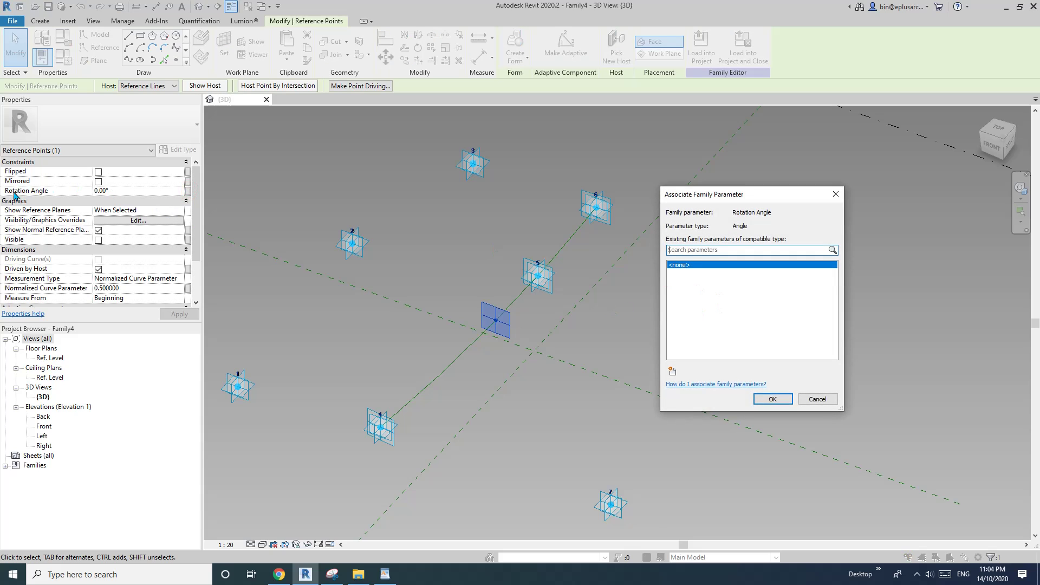
pyautogui.click(672, 372)
pyautogui.write('a')
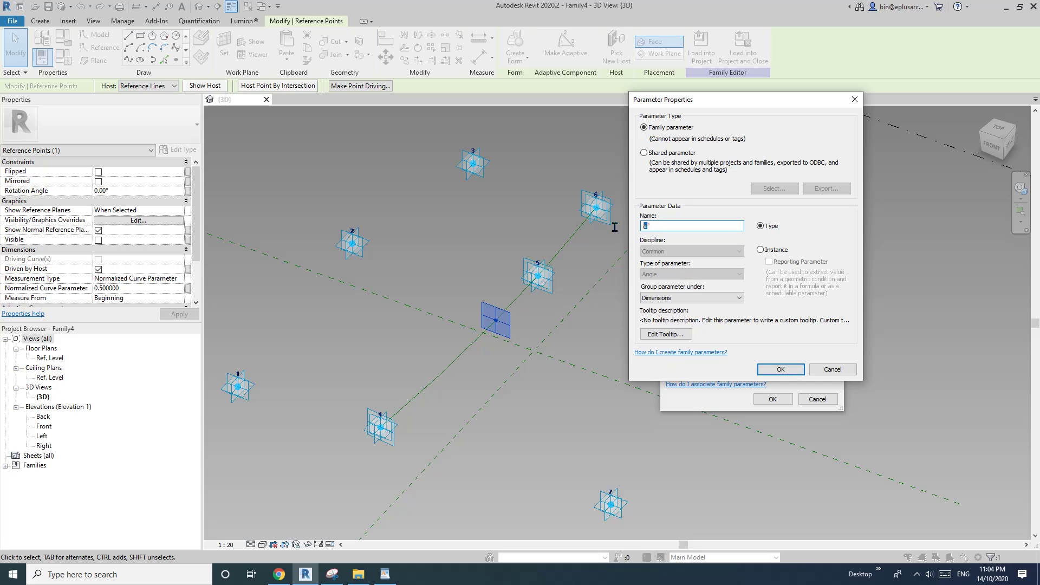
pyautogui.click(780, 369)
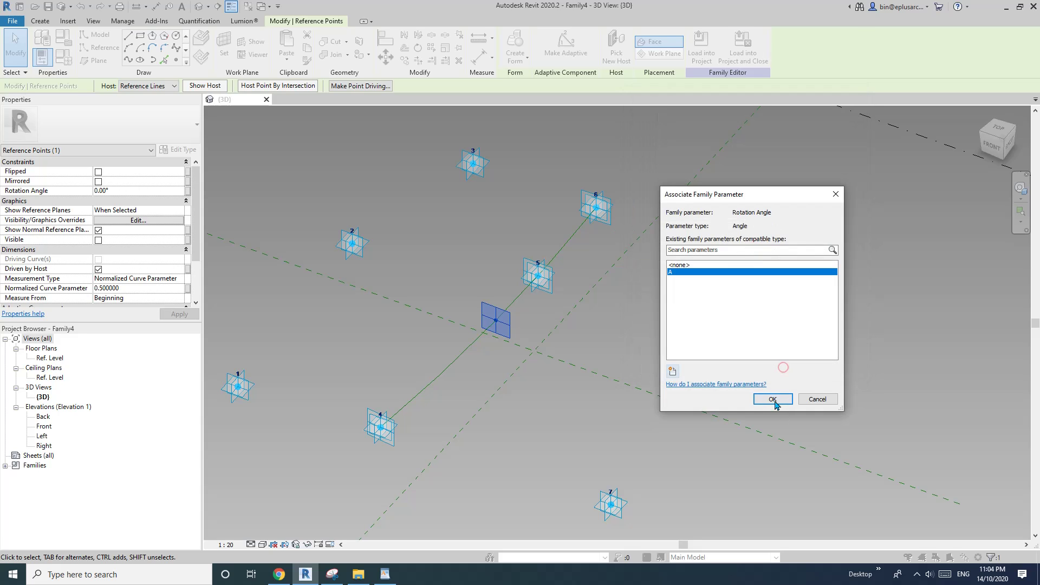
pyautogui.click(772, 398)
pyautogui.keyDown('shift'); pyautogui.moveTo(603, 328); pyautogui.dragTo(540, 334, button='middle'); pyautogui.keyUp('shift')
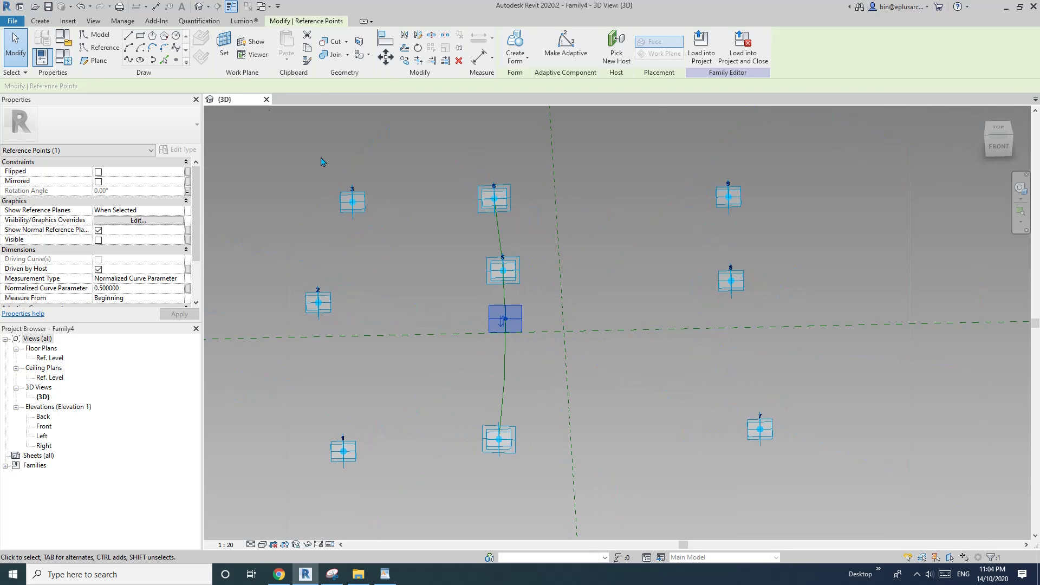
# Step: Set the hosted point's horizontal plane as the work plane and place another reference point on it at the same location
pyautogui.click(177, 62)
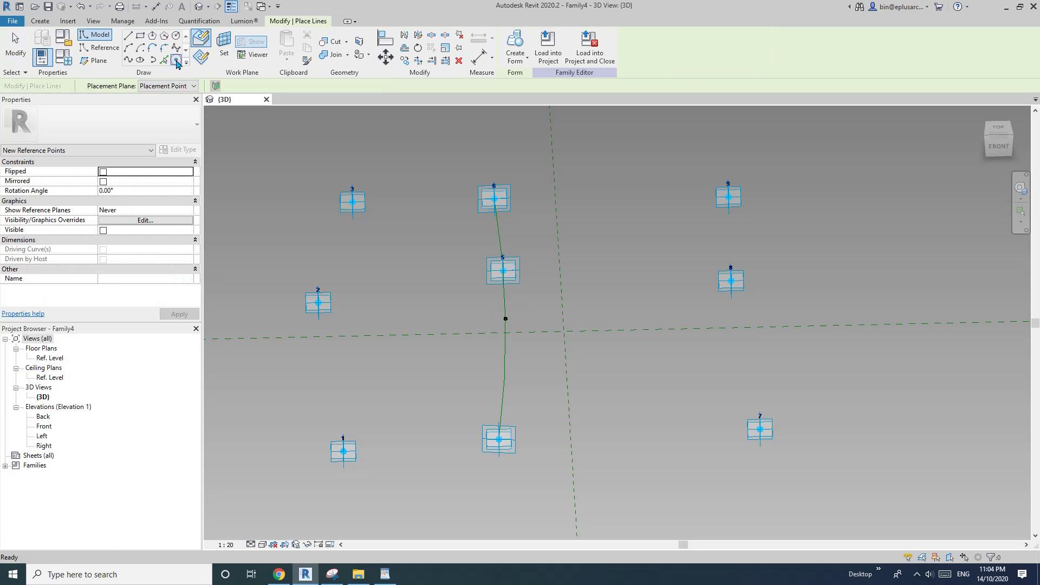
pyautogui.click(224, 46)
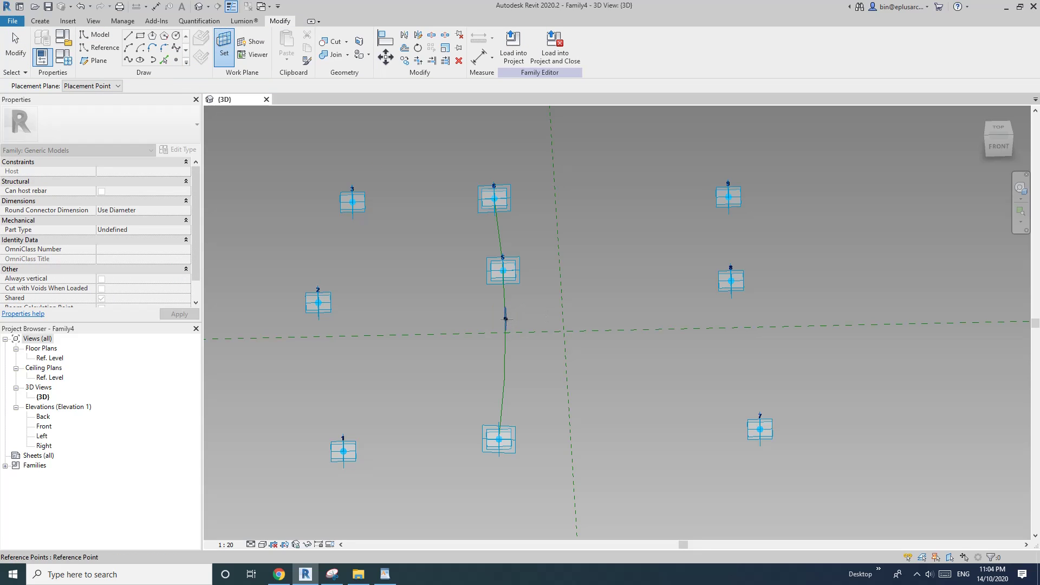
pyautogui.keyDown('shift'); pyautogui.moveTo(547, 323); pyautogui.dragTo(509, 317, button='middle'); pyautogui.keyUp('shift')
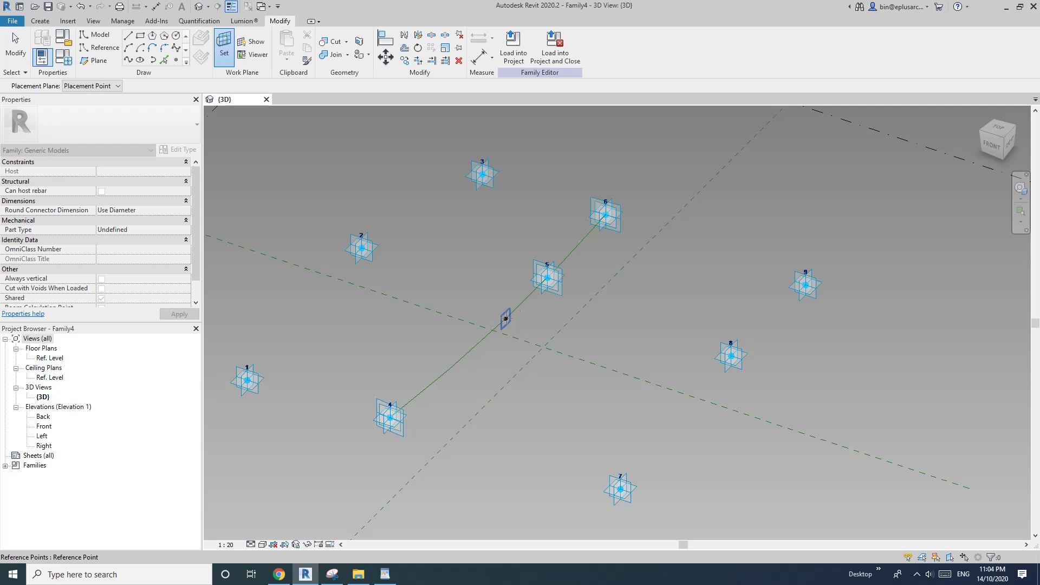
pyautogui.click(505, 318)
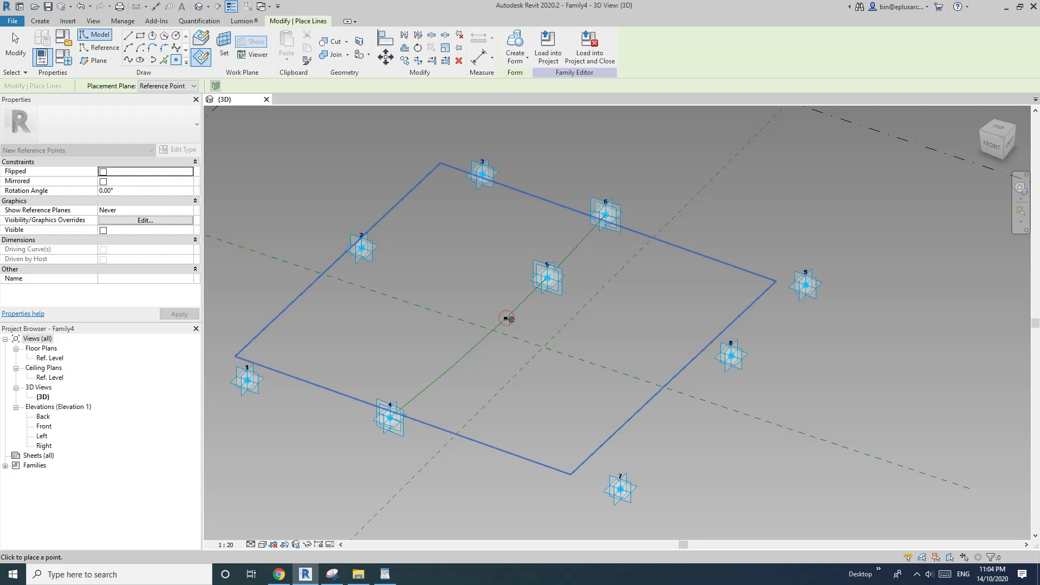
pyautogui.click(506, 319)
pyautogui.click(559, 322)
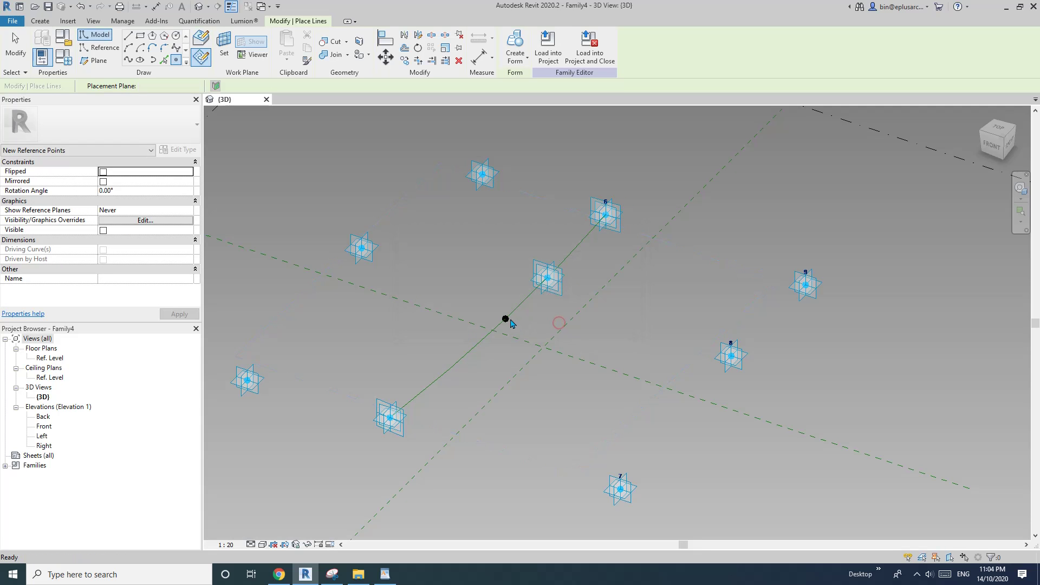
pyautogui.press('Escape')
# Step: Raise the new reference point vertically to an offset of about 3110 above its host point
pyautogui.moveTo(523, 336); pyautogui.dragTo(522, 337, button='middle')
pyautogui.moveTo(505, 299); pyautogui.dragTo(514, 218)
pyautogui.keyDown('shift'); pyautogui.moveTo(503, 265); pyautogui.dragTo(258, 278, button='middle'); pyautogui.keyUp('shift')
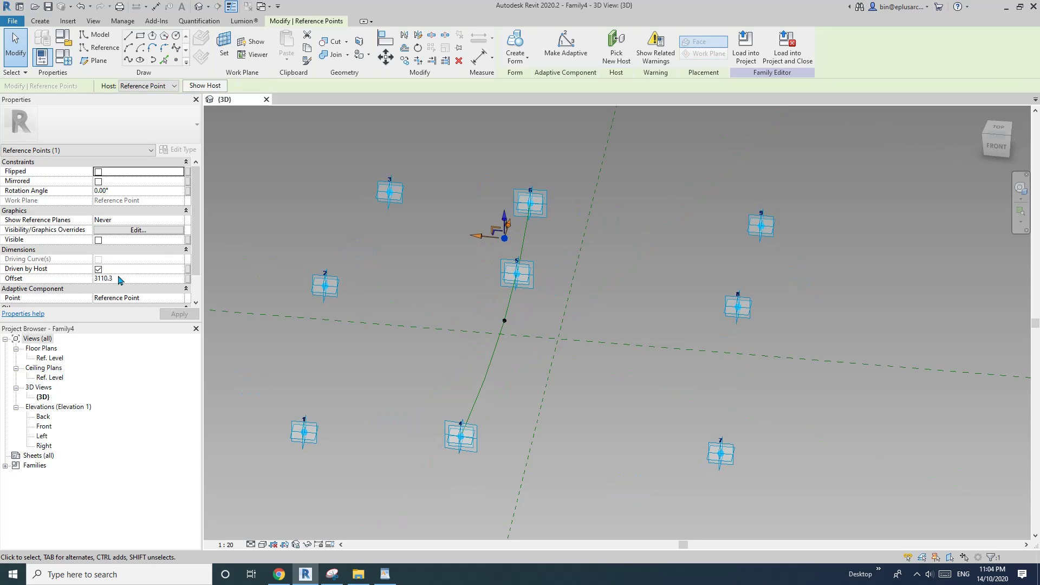
# Step: Associate the raised point's Offset with a new instance parameter named OF
pyautogui.click(187, 278)
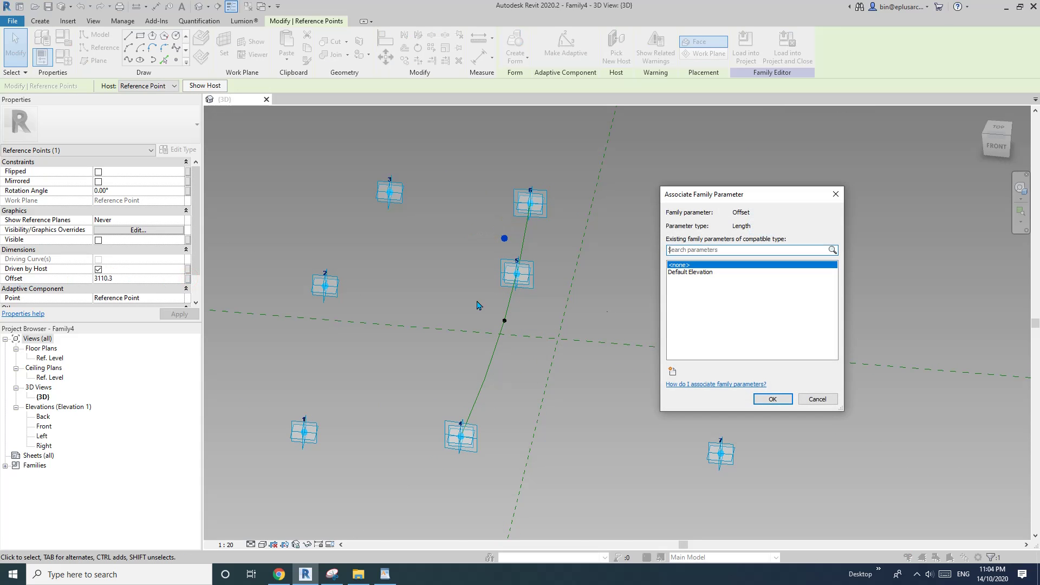
pyautogui.click(672, 371)
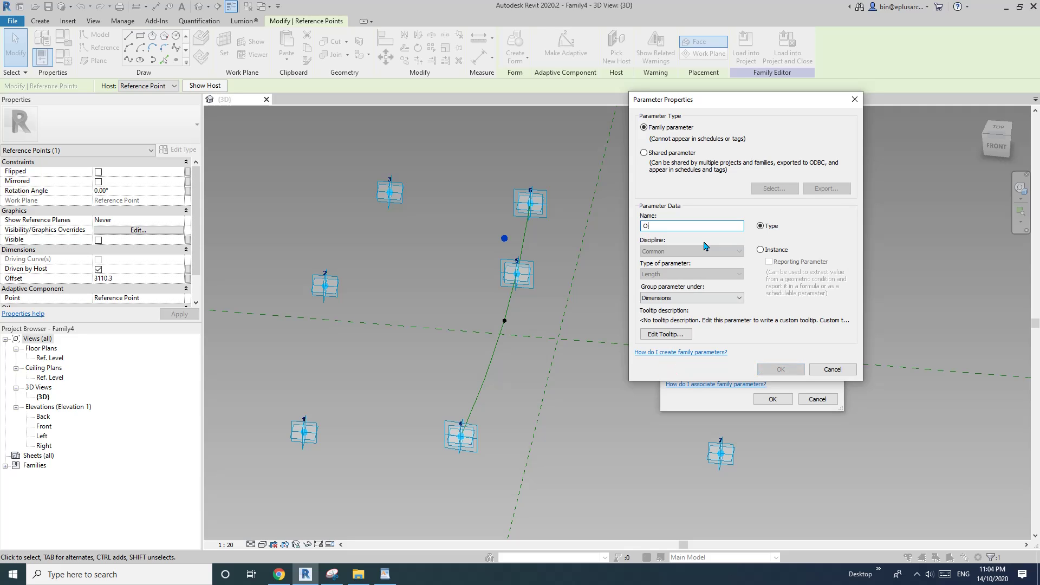
pyautogui.click(781, 369)
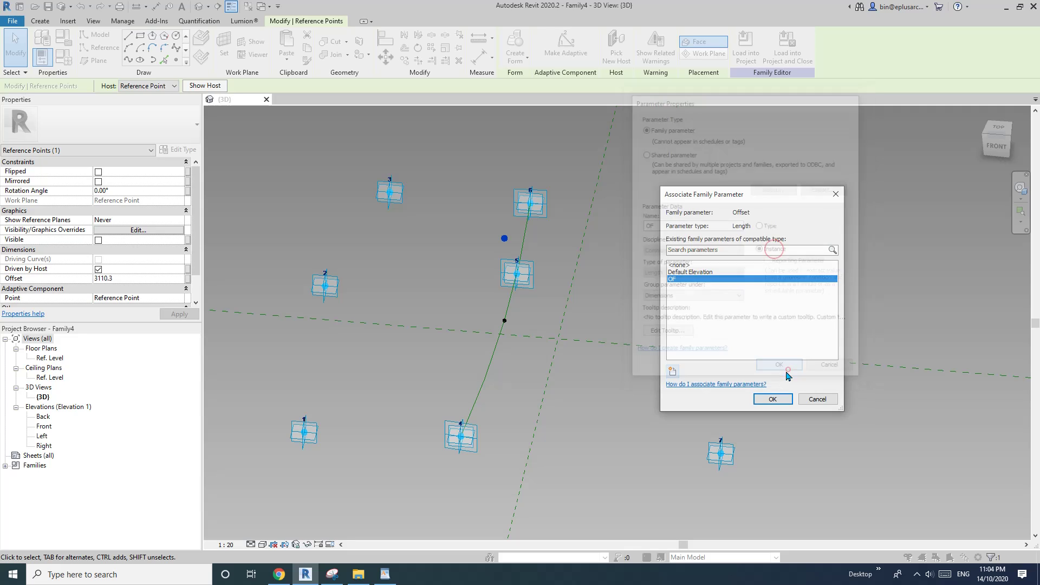
pyautogui.click(772, 399)
pyautogui.moveTo(509, 292)
pyautogui.keyDown('shift'); pyautogui.mouseDown(button='middle')
pyautogui.moveTo(515, 301)
pyautogui.moveTo(495, 298)
pyautogui.mouseUp(button='middle'); pyautogui.keyUp('shift')
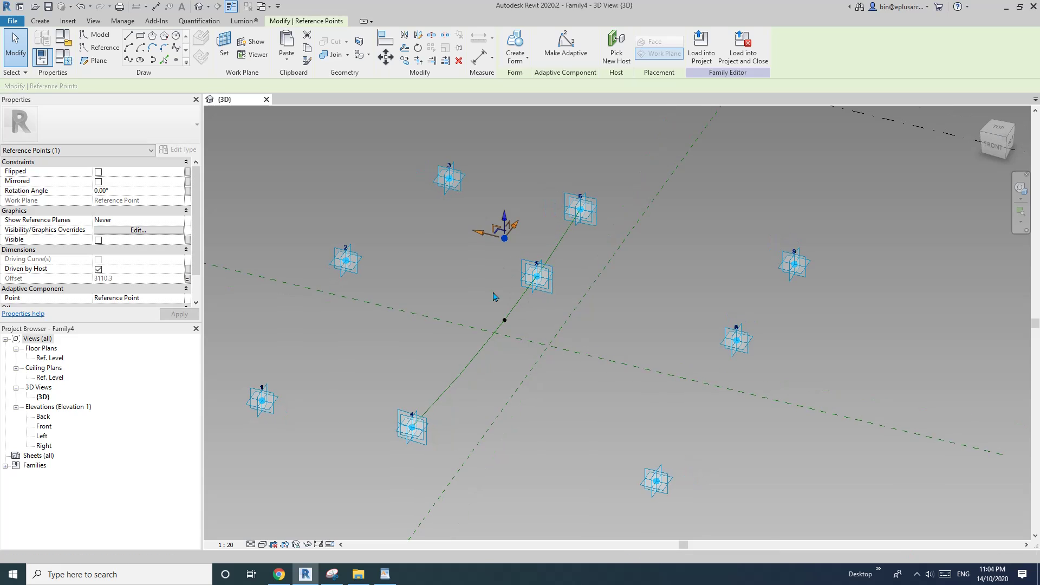
# Step: Connect the curve-hosted point and the raised point with a line and make it a reference line
pyautogui.keyDown('ctrl'); pyautogui.moveTo(487, 299); pyautogui.dragTo(513, 333); pyautogui.keyUp('ctrl')
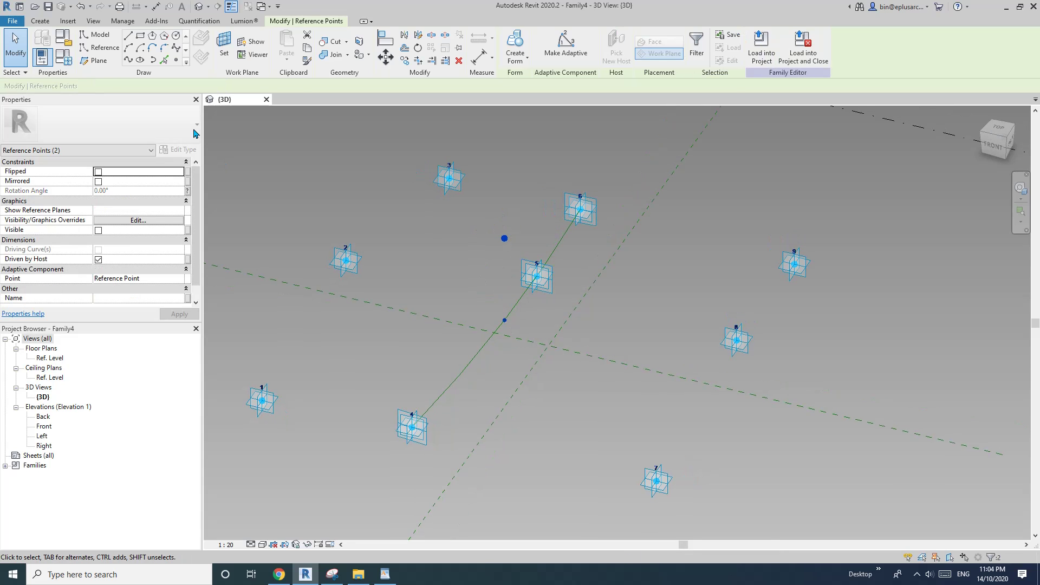
pyautogui.click(128, 59)
pyautogui.click(103, 250)
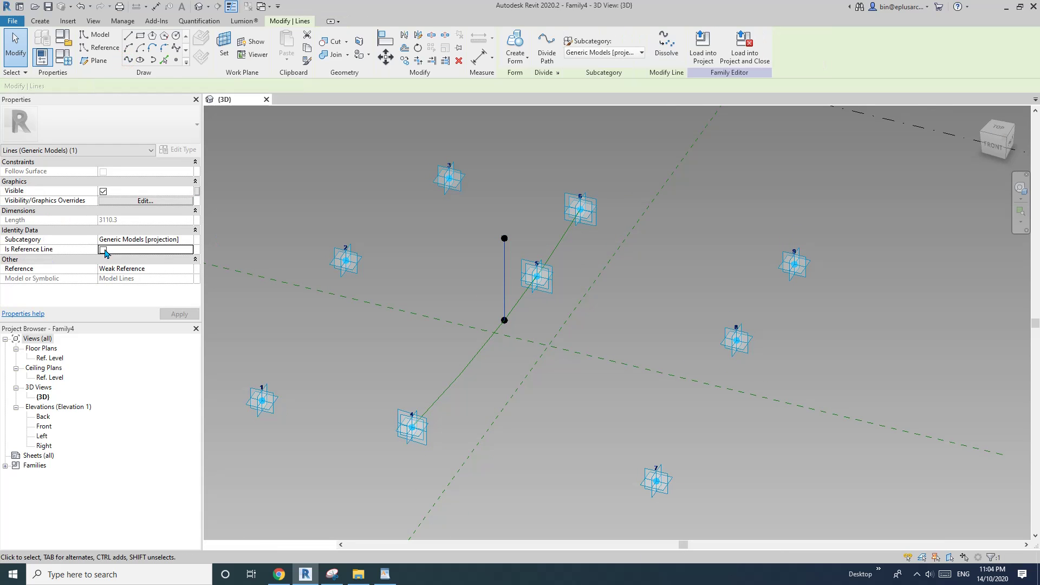
pyautogui.keyDown('shift'); pyautogui.moveTo(666, 265); pyautogui.dragTo(685, 283, button='middle'); pyautogui.keyUp('shift')
pyautogui.click(684, 281)
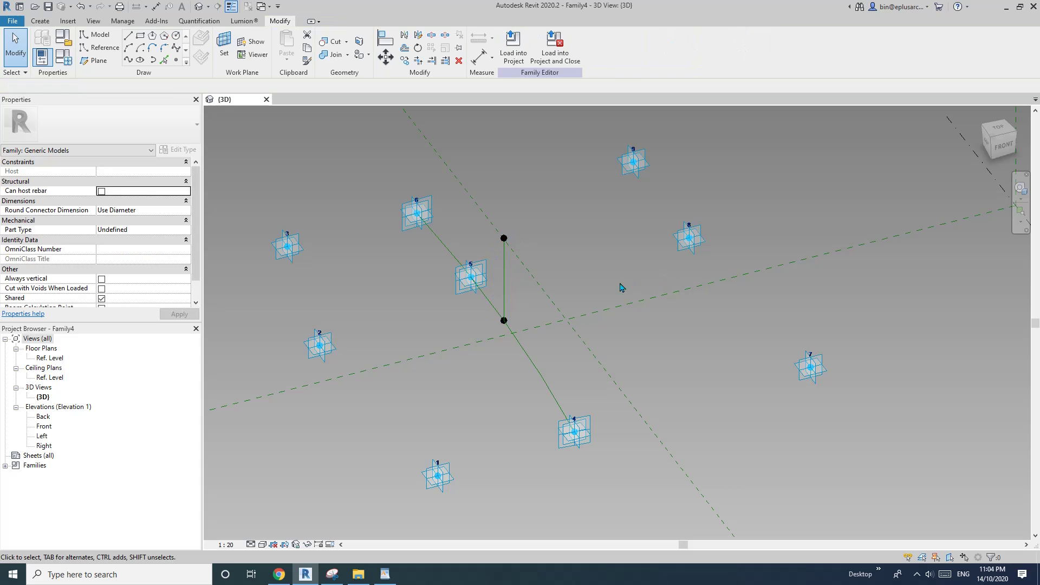
pyautogui.moveTo(621, 288); pyautogui.dragTo(646, 283, button='middle')
# Step: Set the family parameter A to 45° and OF to 6000, applying each value
pyautogui.click(64, 58)
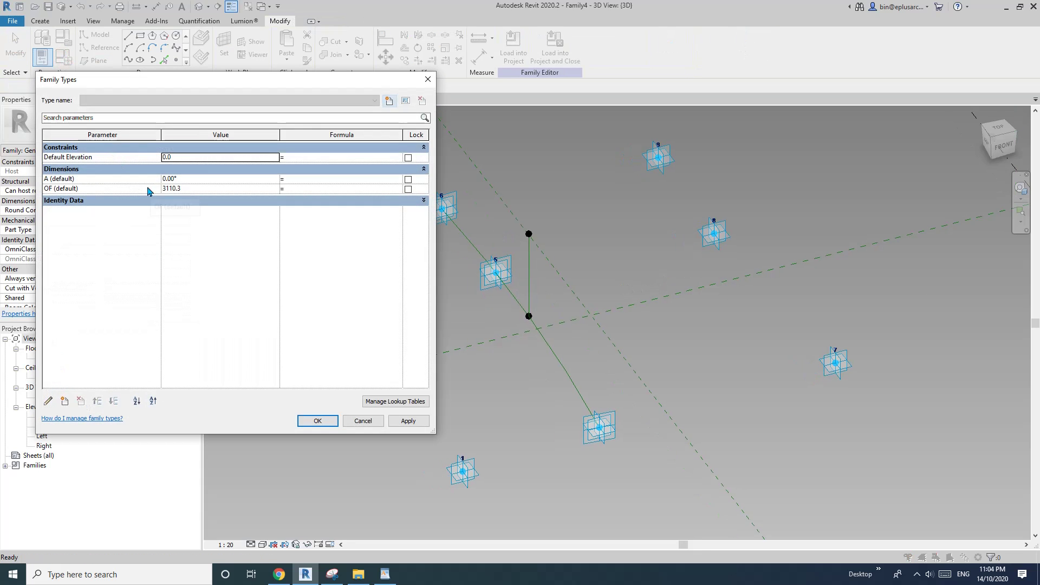
pyautogui.click(405, 420)
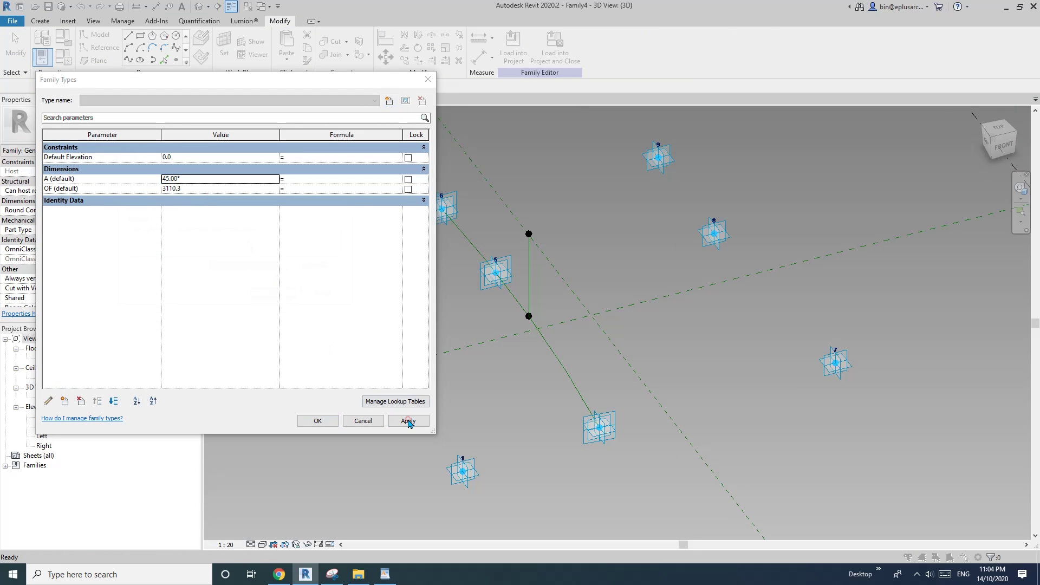
pyautogui.click(276, 296)
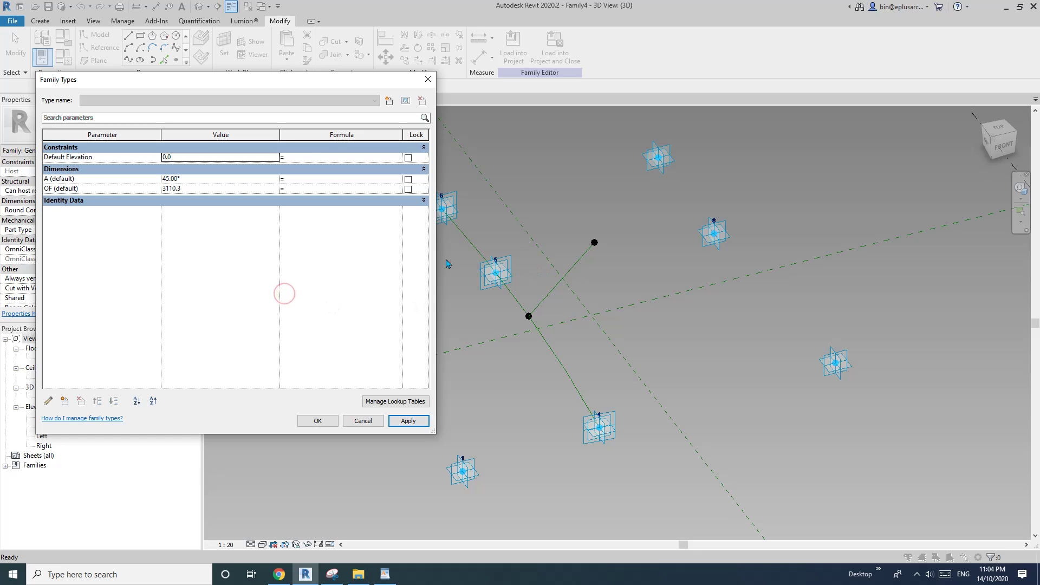
pyautogui.click(200, 188)
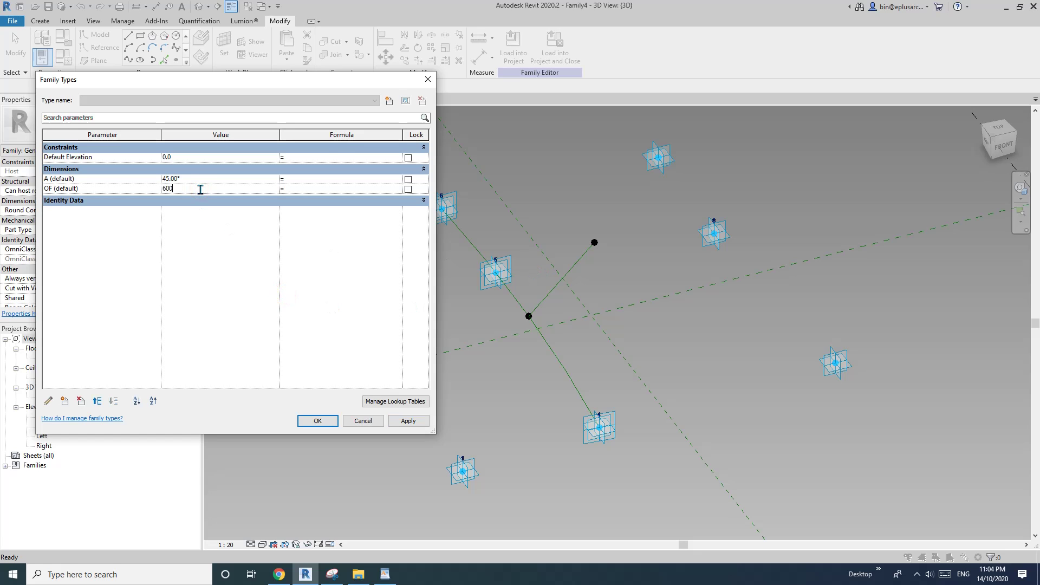
pyautogui.click(406, 420)
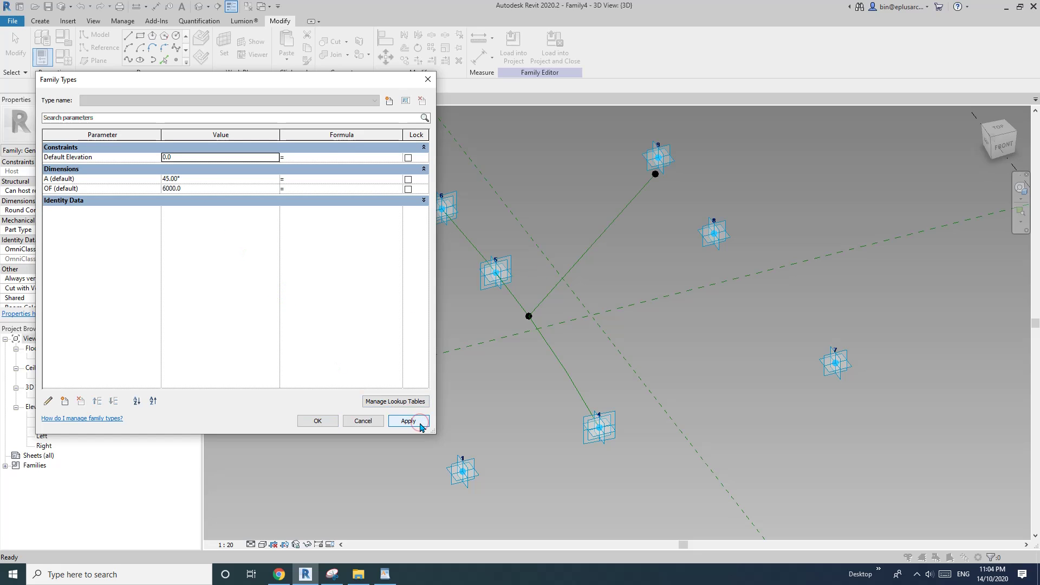
pyautogui.click(319, 421)
# Step: Place two reference points on the slanted reference line, one near its raised end and one farther down
pyautogui.moveTo(599, 336)
pyautogui.keyDown('shift'); pyautogui.mouseDown(button='middle')
pyautogui.moveTo(587, 327)
pyautogui.moveTo(638, 299)
pyautogui.moveTo(620, 284)
pyautogui.moveTo(640, 281)
pyautogui.mouseUp(button='middle'); pyautogui.keyUp('shift')
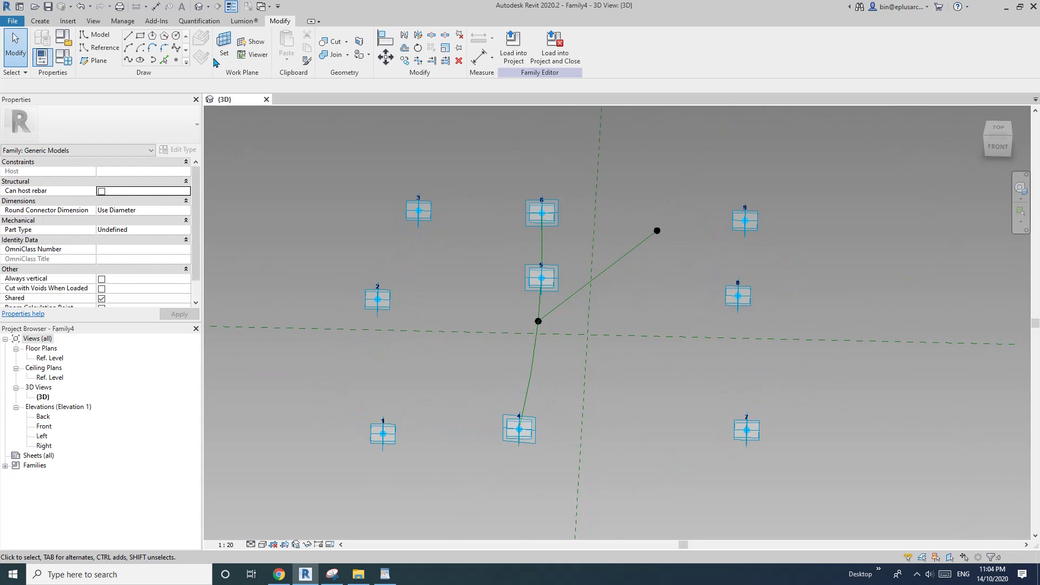
pyautogui.click(178, 61)
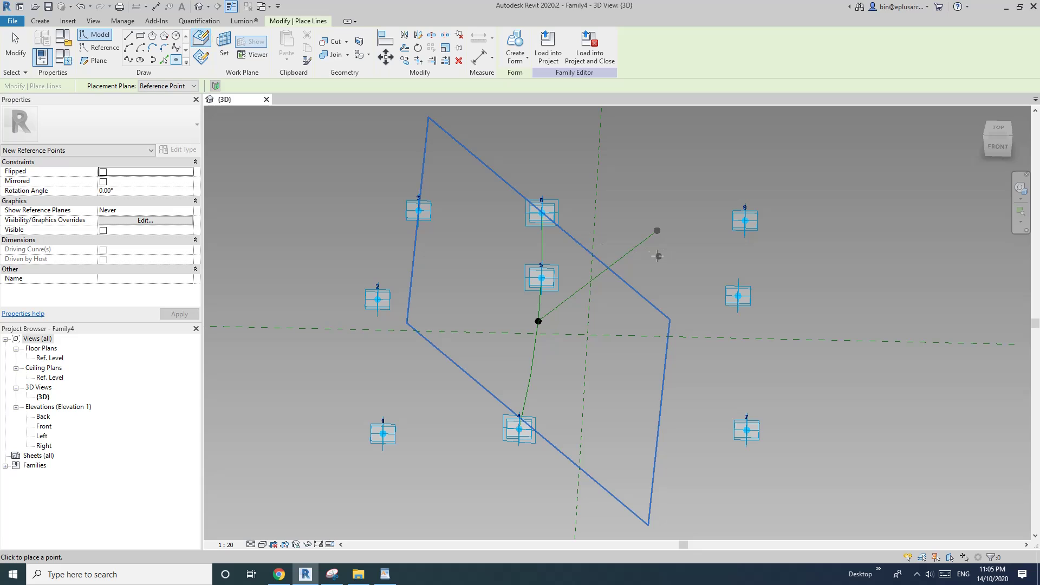
pyautogui.scroll(2, 656, 250)
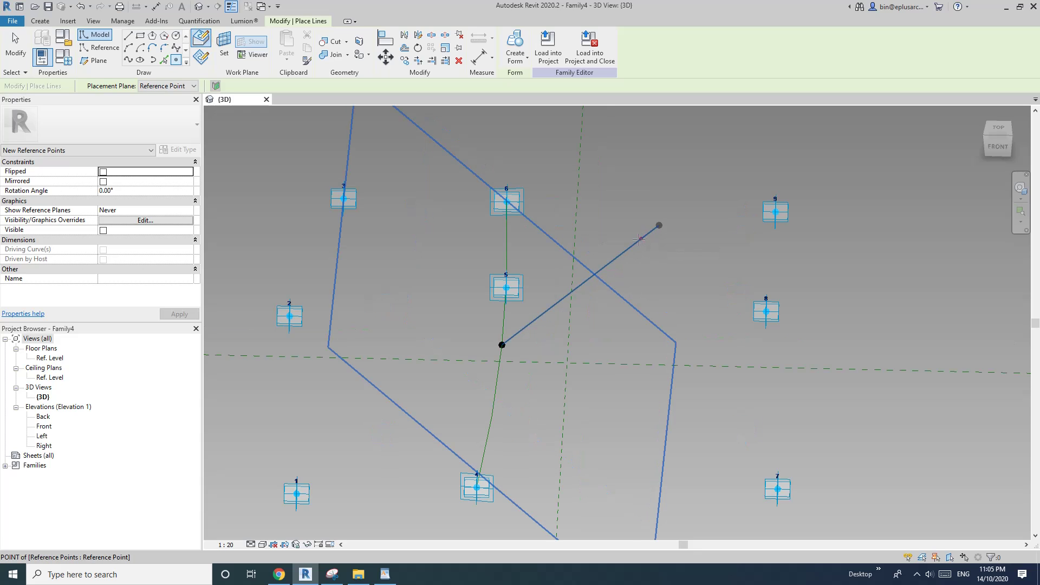
pyautogui.click(640, 239)
pyautogui.click(607, 264)
pyautogui.press('Escape')
pyautogui.scroll(1, 643, 252)
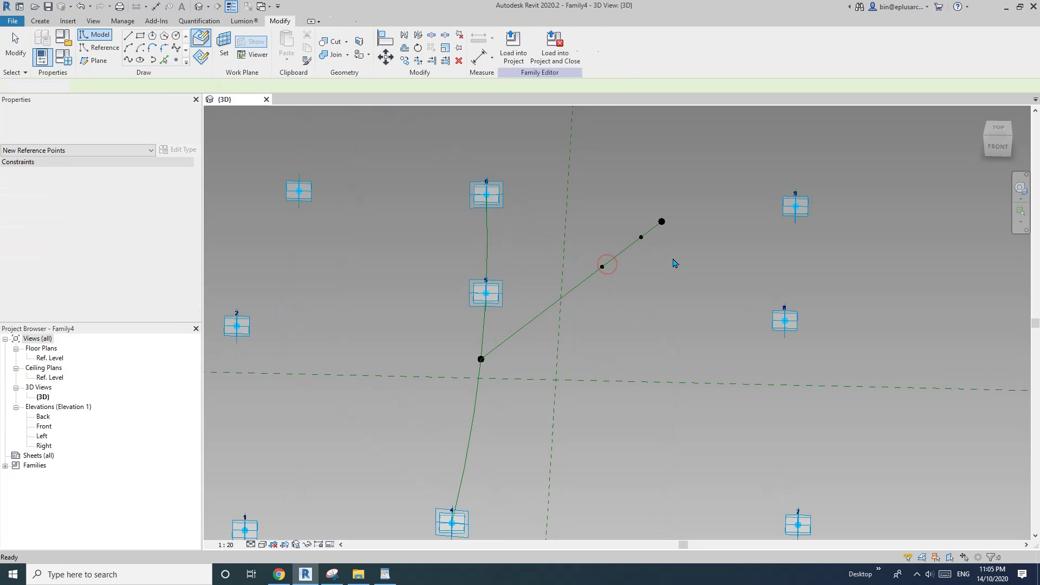
pyautogui.keyDown('shift'); pyautogui.moveTo(664, 262); pyautogui.dragTo(657, 267, button='middle'); pyautogui.keyUp('shift')
pyautogui.moveTo(629, 227); pyautogui.dragTo(653, 270)
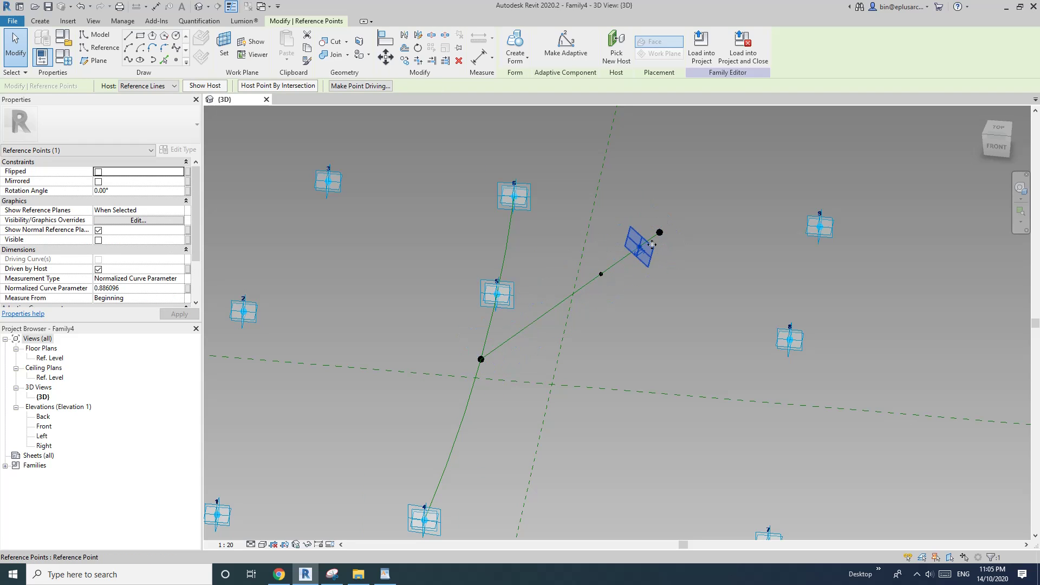
pyautogui.press('Escape')
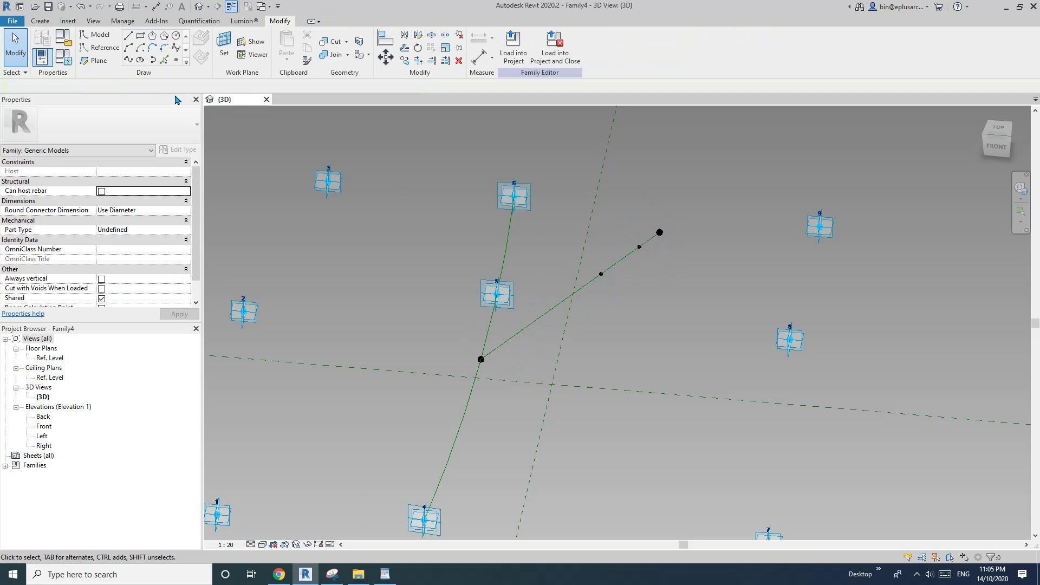
# Step: On the work plane of the upper line-hosted point, draw a reference circle of about 2300 radius centred on it and keep its radius dimension
pyautogui.click(104, 48)
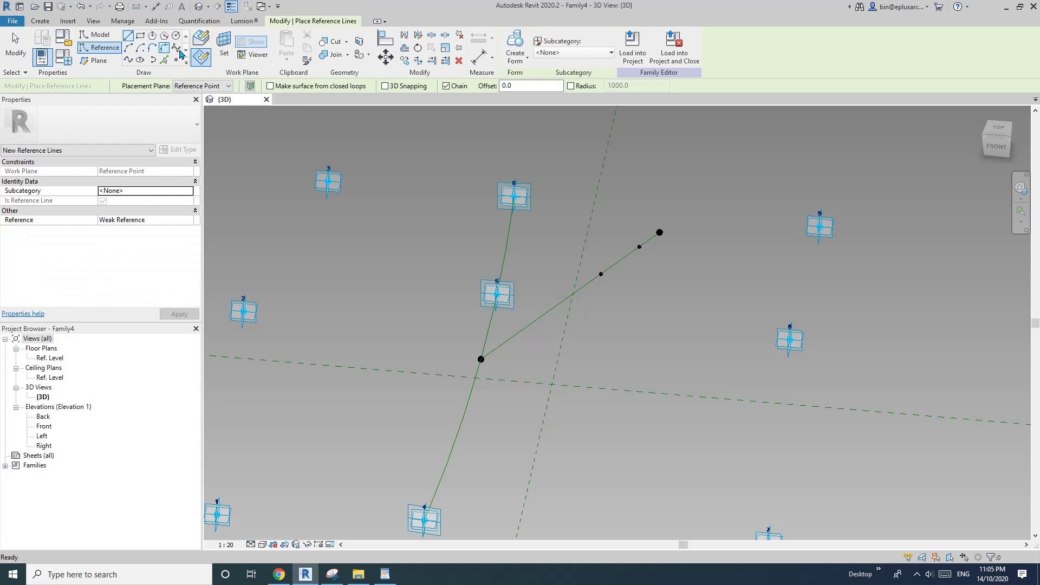
pyautogui.click(224, 45)
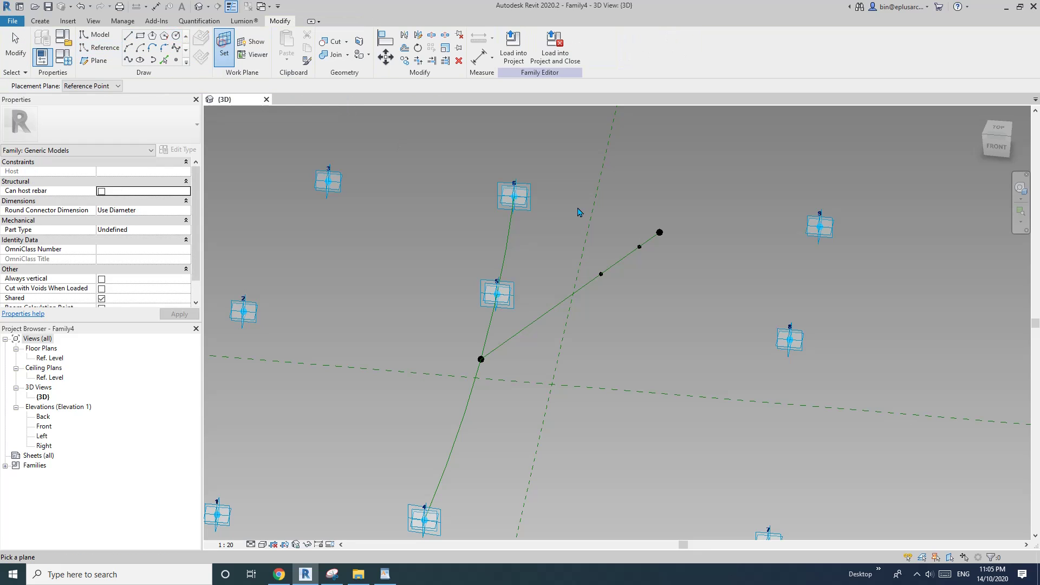
pyautogui.click(640, 248)
pyautogui.click(639, 247)
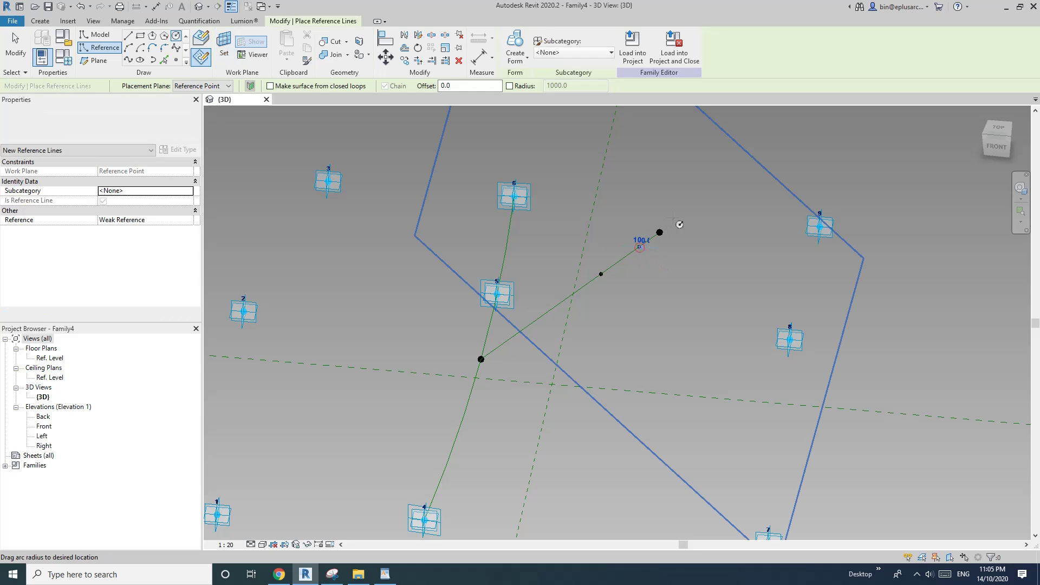
pyautogui.click(664, 225)
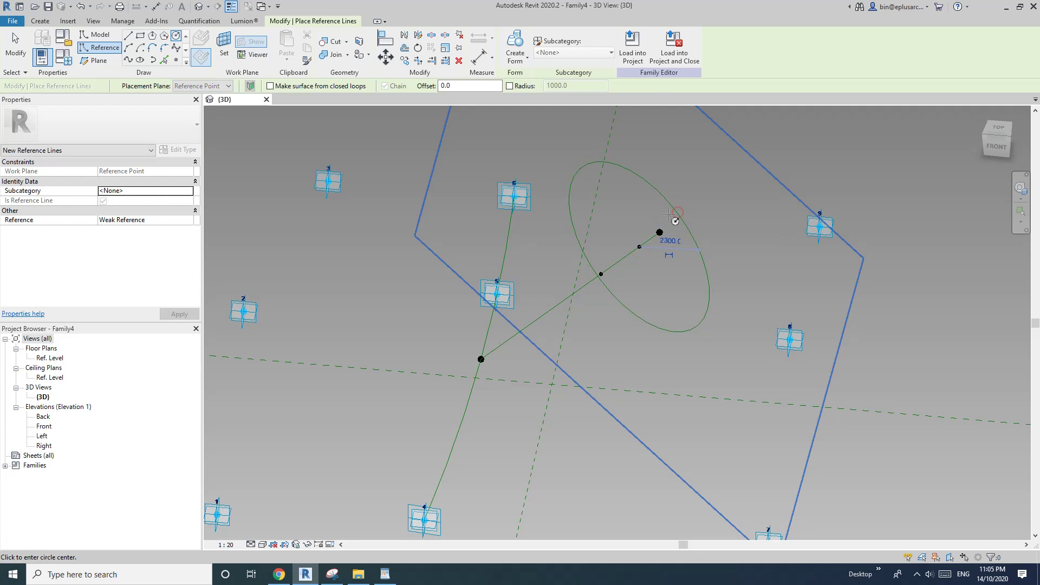
pyautogui.click(671, 255)
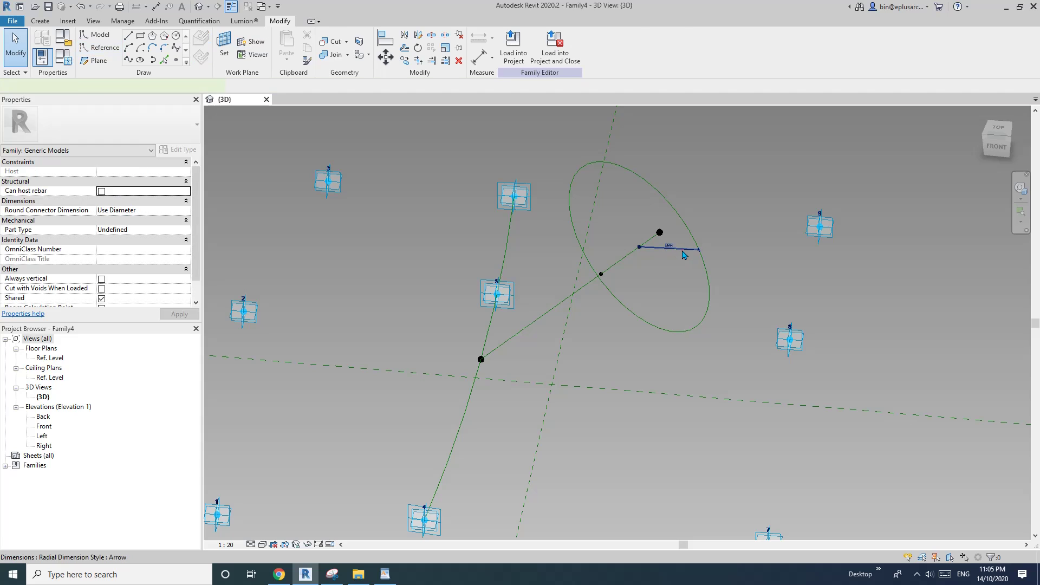
# Step: Label the circle's radius dimension with a new instance parameter named R1
pyautogui.click(616, 45)
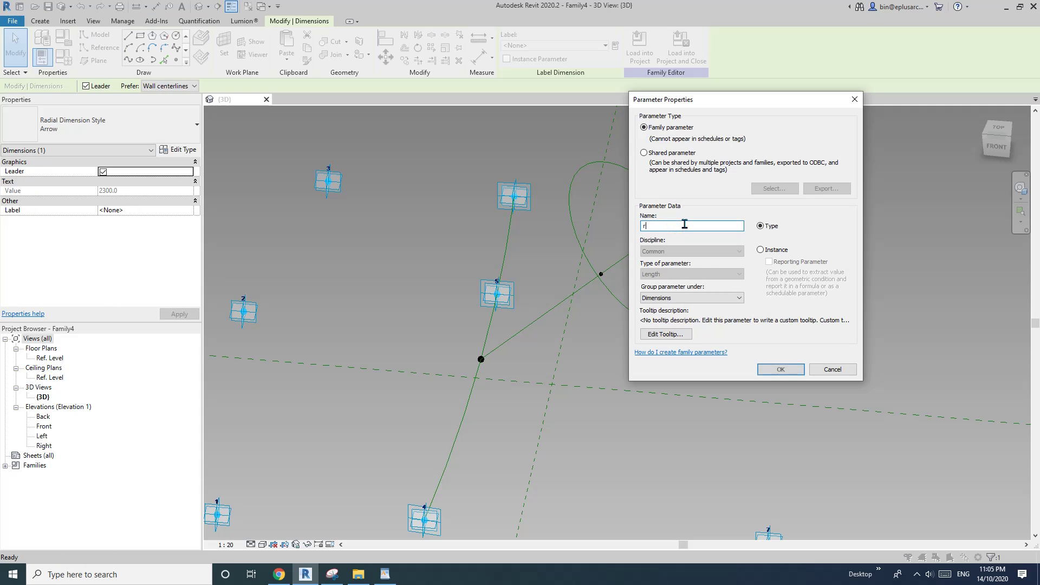
pyautogui.click(775, 250)
pyautogui.click(780, 368)
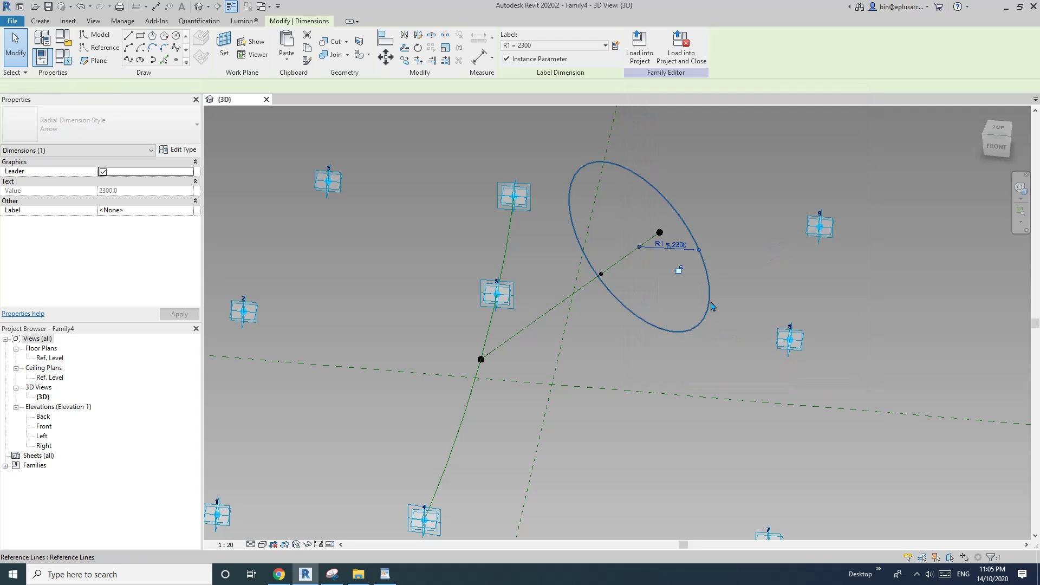
# Step: Set the R1 circle's radius to 1200
pyautogui.click(711, 305)
pyautogui.click(675, 250)
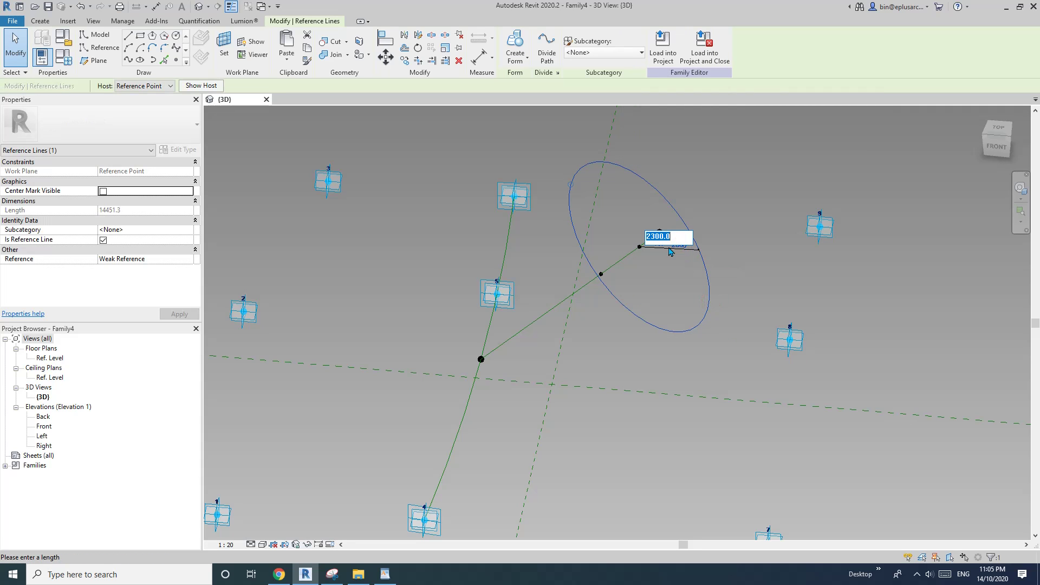
pyautogui.write('12')
pyautogui.click(732, 196)
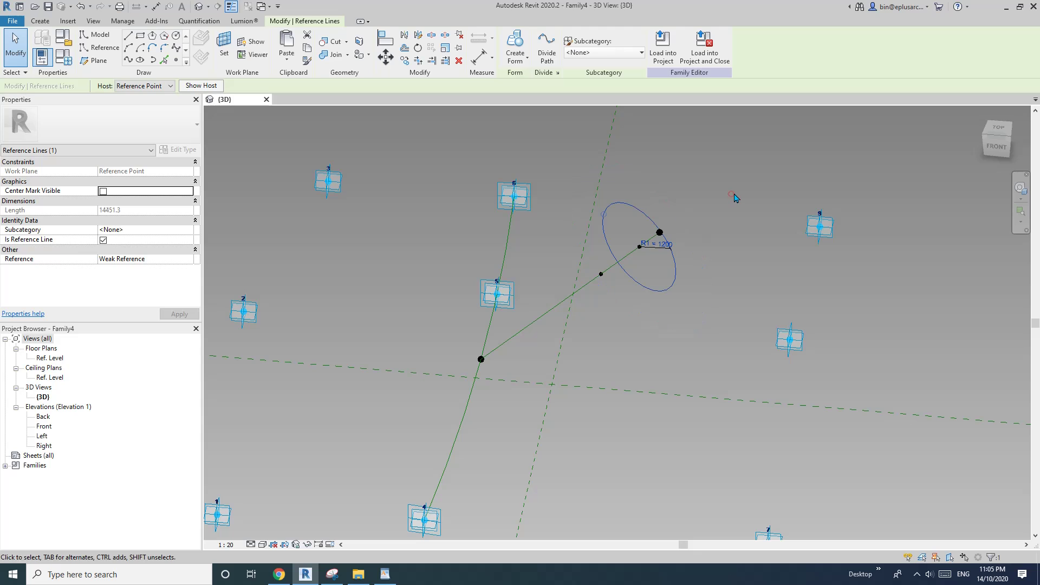
pyautogui.click(727, 192)
# Step: Set the Normalized Curve Parameter of the R1 circle's host point to 1
pyautogui.keyDown('shift'); pyautogui.moveTo(597, 263); pyautogui.dragTo(665, 247, button='middle'); pyautogui.keyUp('shift')
pyautogui.scroll(1, 606, 264)
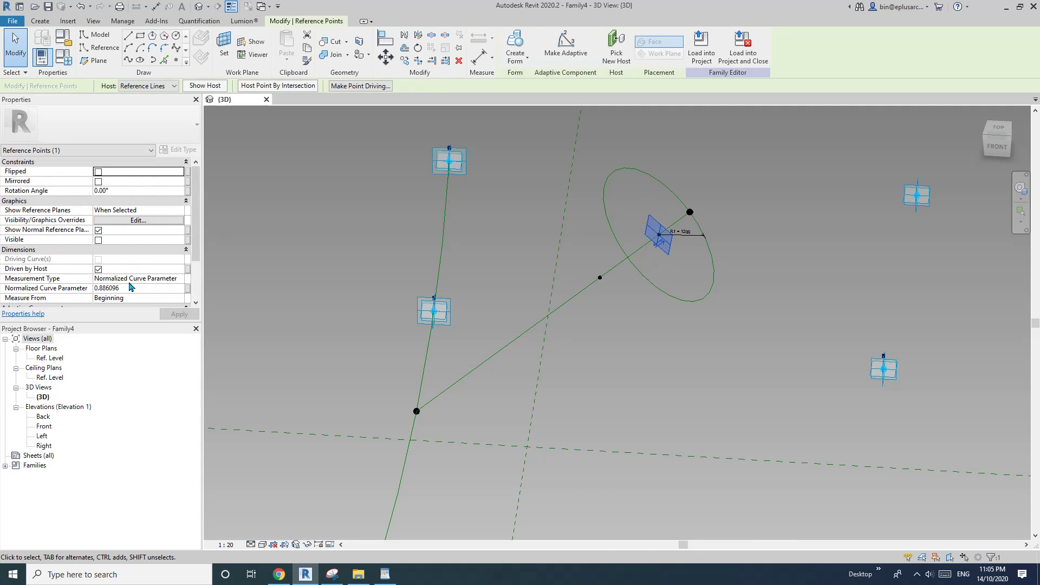
pyautogui.click(141, 289)
pyautogui.write('1')
pyautogui.click(812, 206)
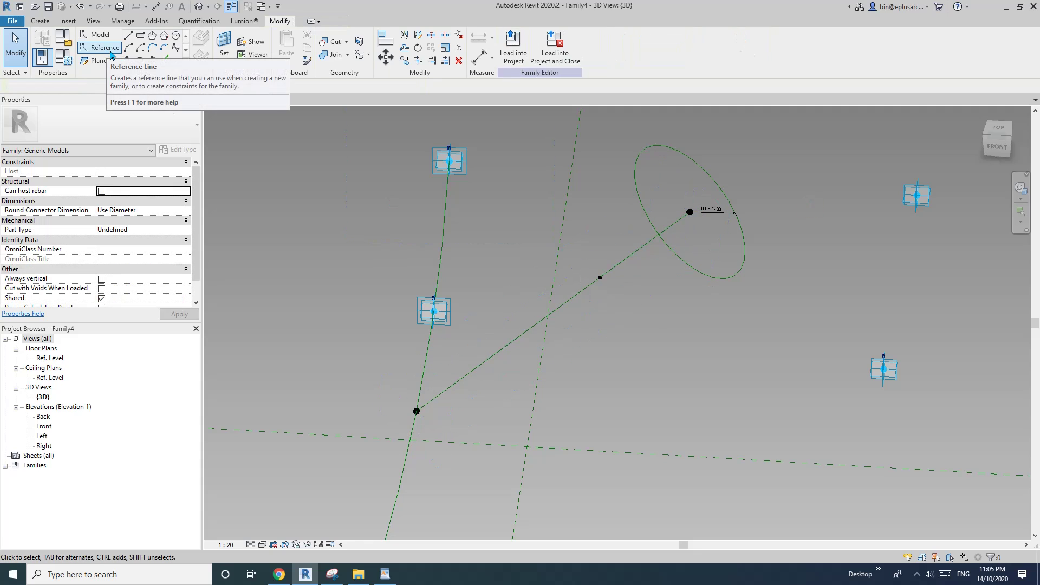
# Step: On the work plane of the lower line-hosted point, draw a reference circle of about 1300 radius centred on it and keep its radius dimension
pyautogui.click(123, 51)
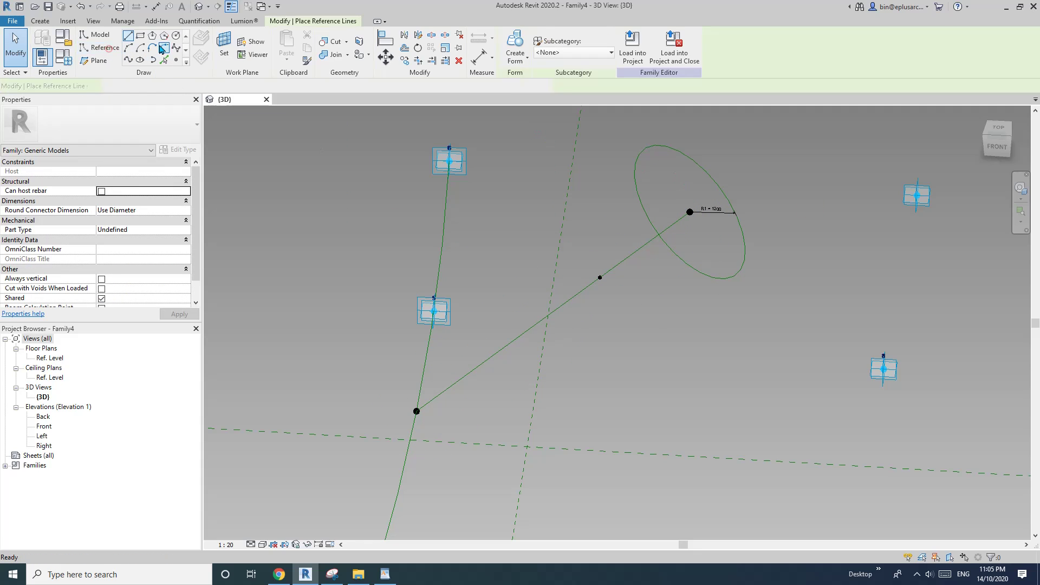
pyautogui.press('Escape')
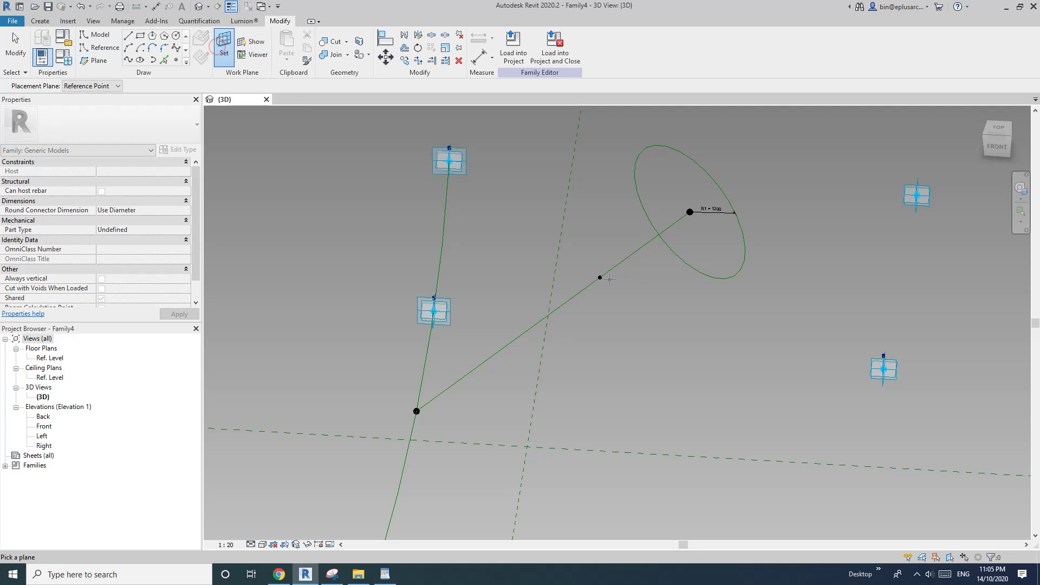
pyautogui.click(601, 277)
pyautogui.click(601, 277)
pyautogui.click(601, 278)
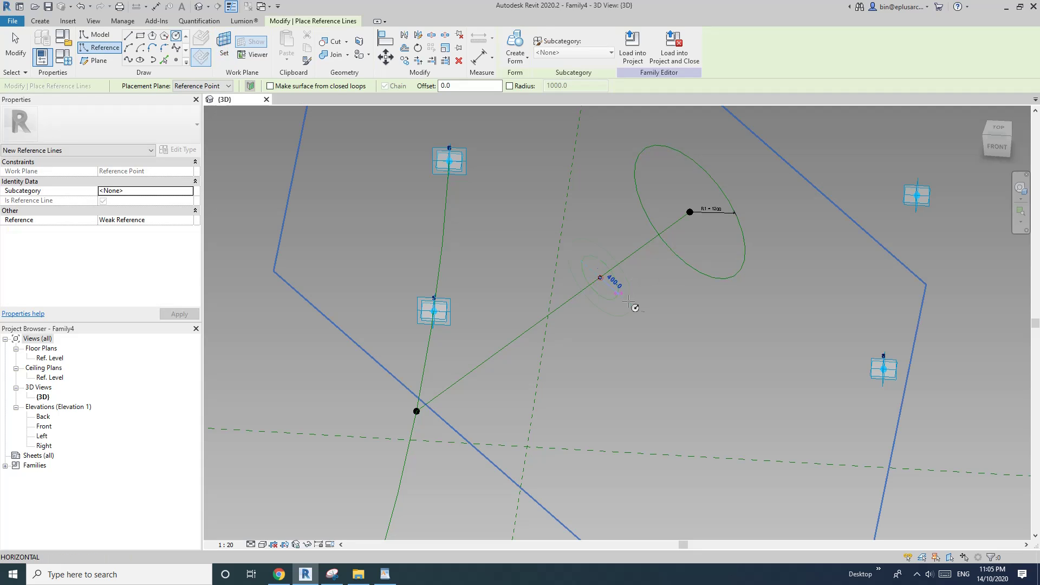
pyautogui.click(599, 278)
pyautogui.click(622, 285)
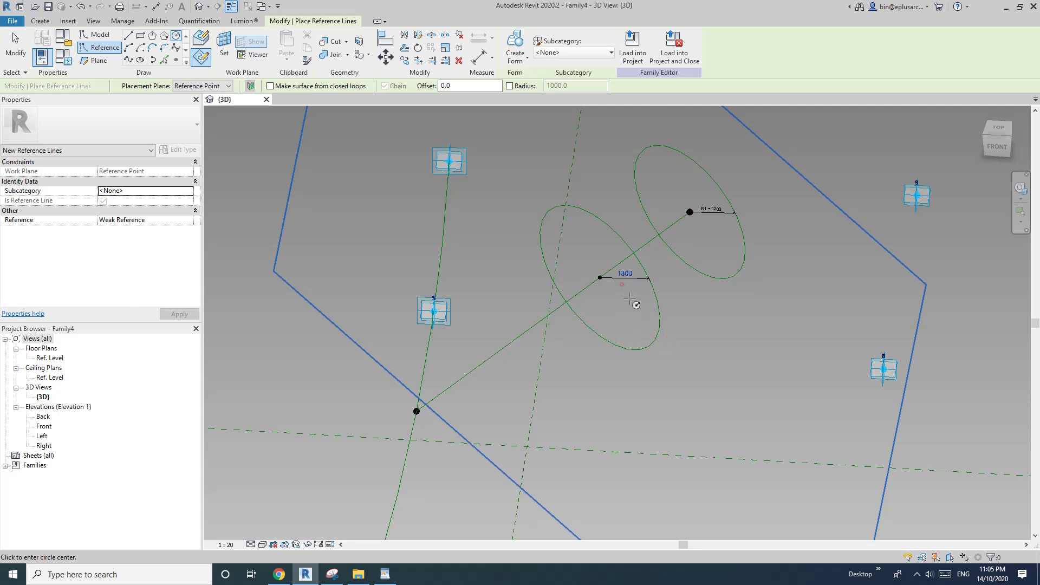
pyautogui.press('Escape')
# Step: Label the second circle's radius dimension with a new instance parameter named R2
pyautogui.click(632, 276)
pyautogui.click(615, 45)
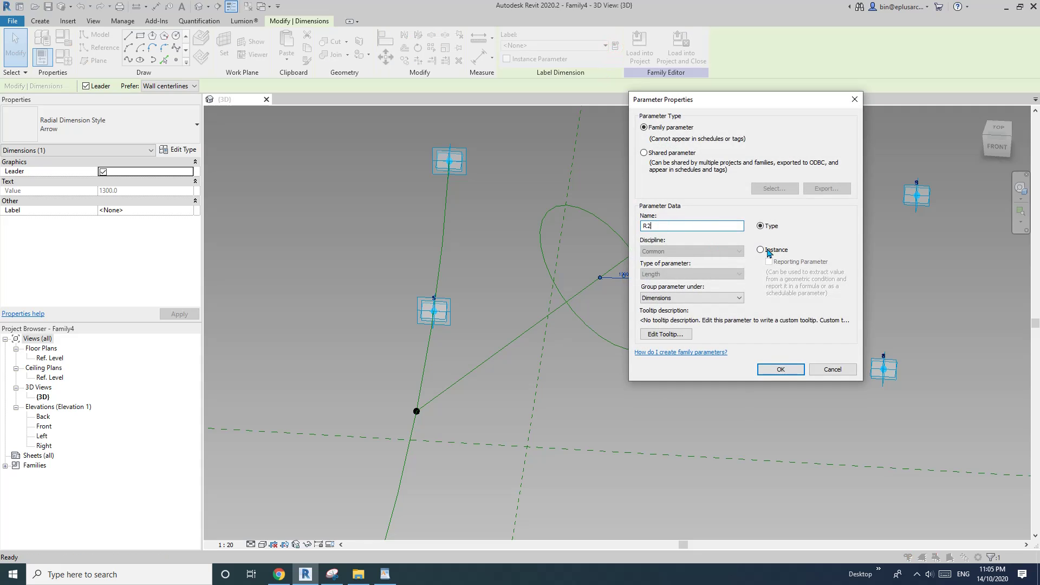
pyautogui.click(761, 250)
pyautogui.click(780, 369)
pyautogui.click(782, 364)
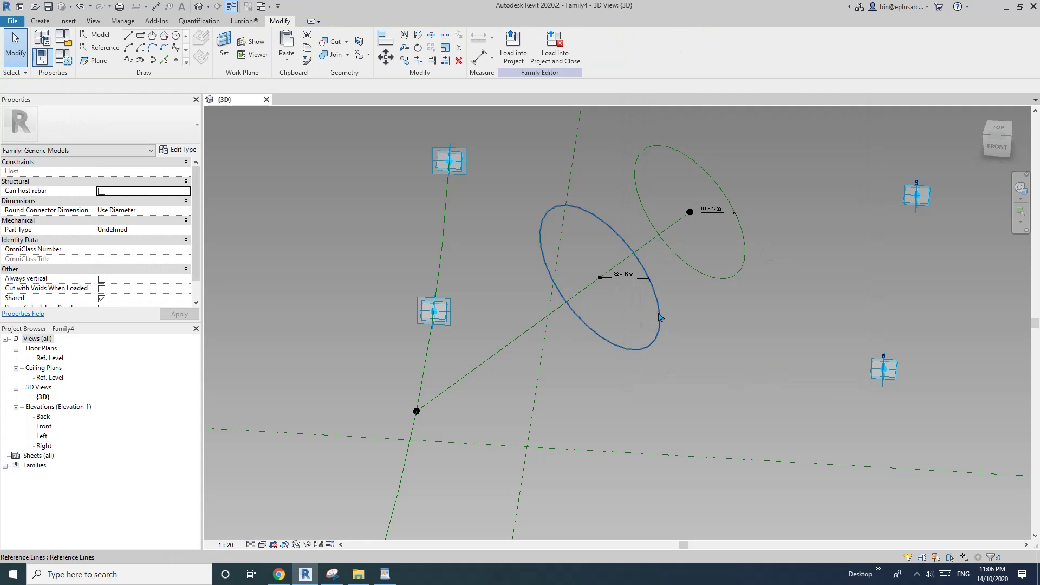
# Step: Set the R2 circle's radius to 1500
pyautogui.click(659, 317)
pyautogui.click(637, 277)
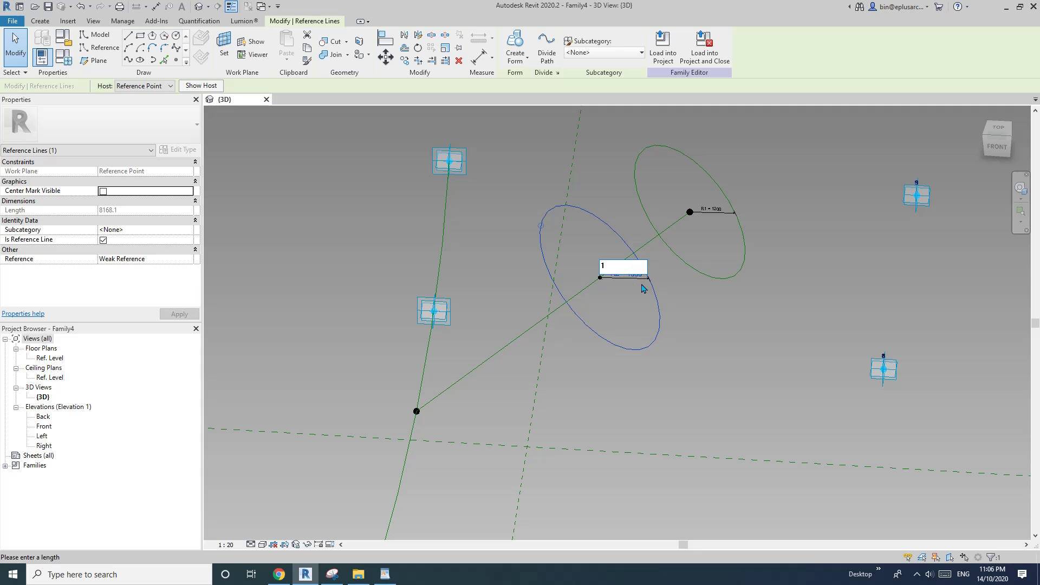
pyautogui.press('Return')
pyautogui.click(748, 311)
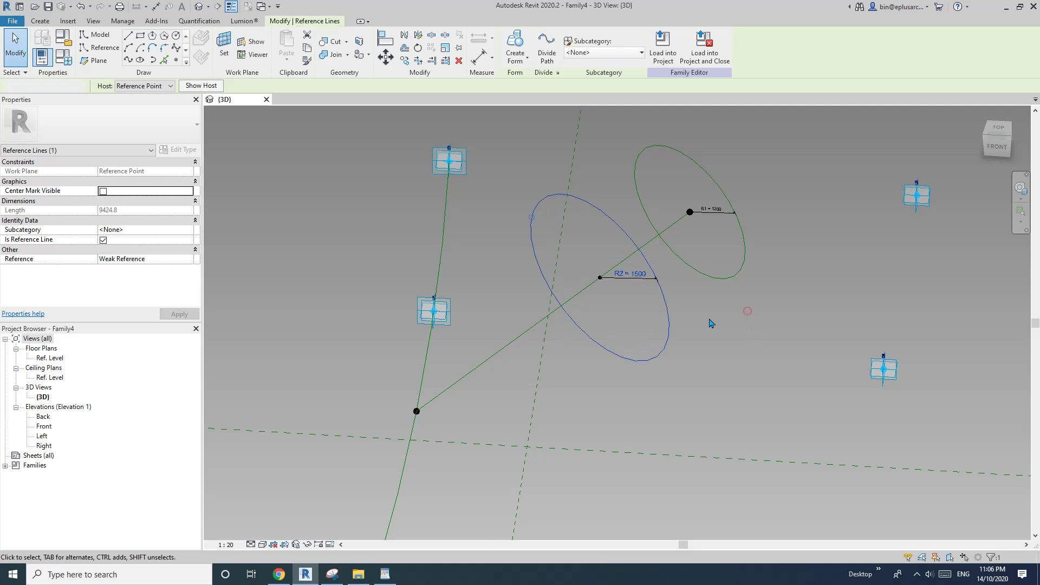
# Step: Set the Normalized Curve Parameter of the R2 circle's host point to 0.7
pyautogui.scroll(-3, 707, 326)
pyautogui.keyDown('shift'); pyautogui.moveTo(692, 355); pyautogui.dragTo(607, 306, button='middle'); pyautogui.keyUp('shift')
pyautogui.scroll(-2, 671, 367)
pyautogui.click(624, 214)
pyautogui.click(135, 289)
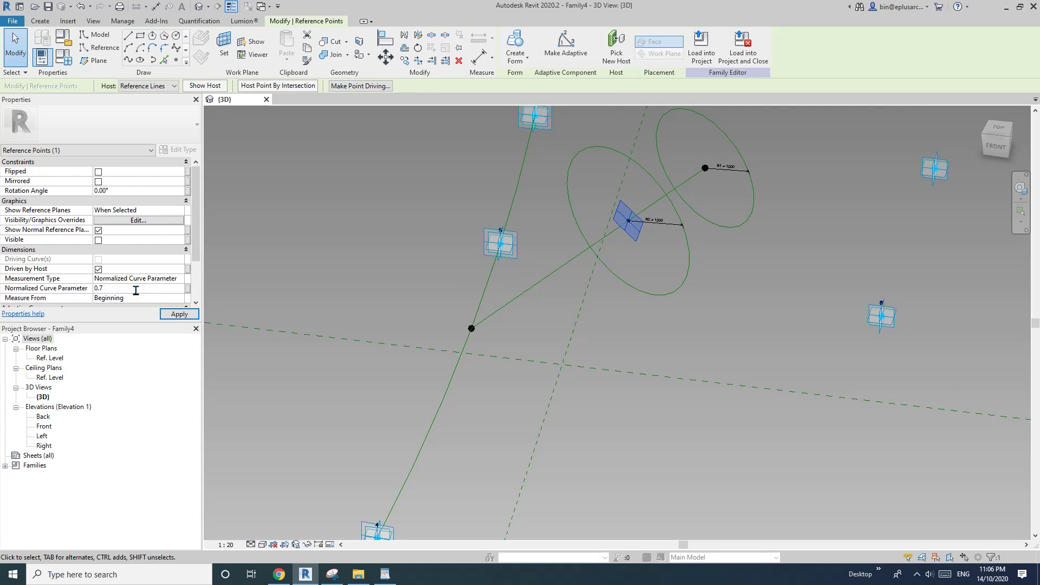
pyautogui.keyDown('shift'); pyautogui.moveTo(596, 358); pyautogui.dragTo(671, 221, button='middle'); pyautogui.keyUp('shift')
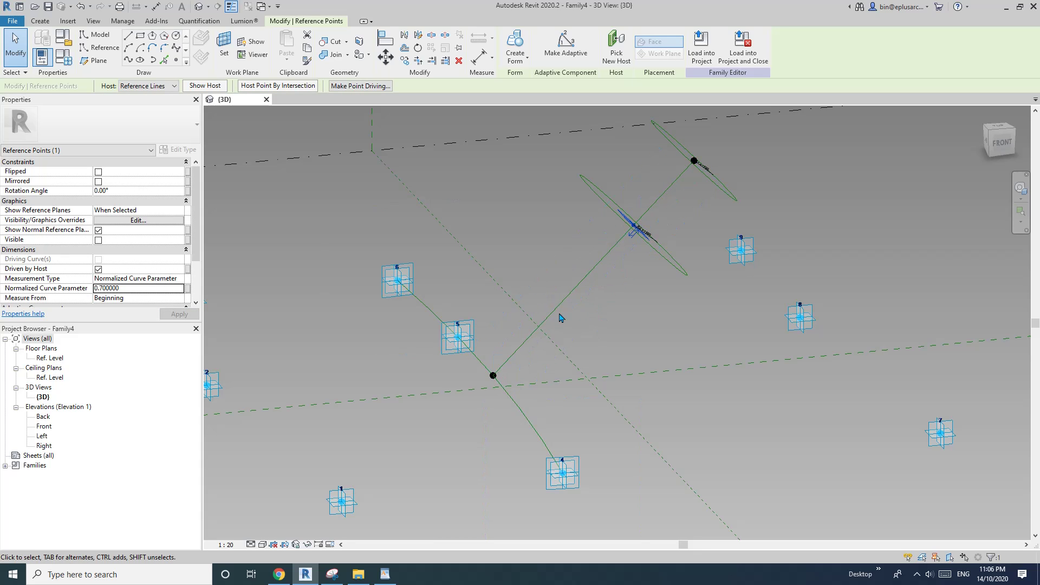
# Step: Examine the two circle profiles and the nozzle axis relative to the adaptive points from several 3D angles
pyautogui.click(607, 291)
pyautogui.keyDown('shift'); pyautogui.moveTo(607, 291); pyautogui.dragTo(623, 365, button='middle'); pyautogui.keyUp('shift')
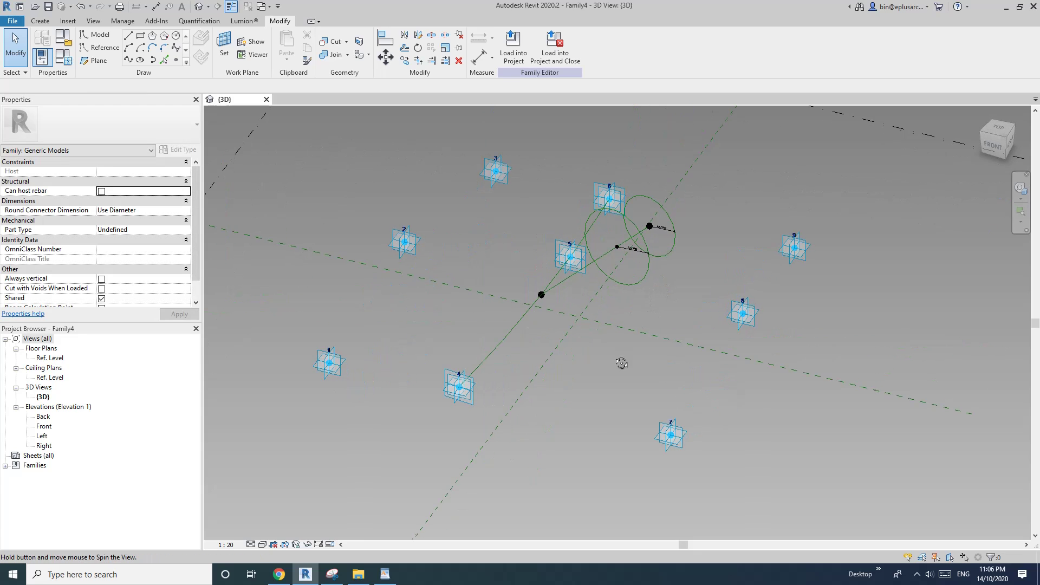
pyautogui.keyDown('shift'); pyautogui.moveTo(628, 273); pyautogui.dragTo(576, 362, button='middle'); pyautogui.keyUp('shift')
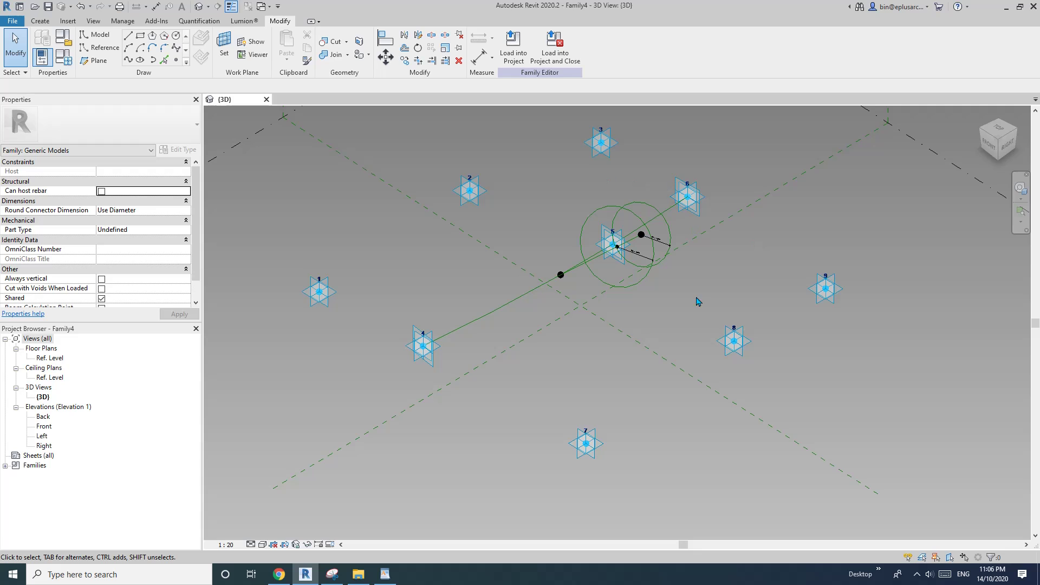
pyautogui.scroll(-1, 640, 271)
pyautogui.keyDown('shift'); pyautogui.moveTo(624, 254); pyautogui.dragTo(633, 299, button='middle'); pyautogui.keyUp('shift')
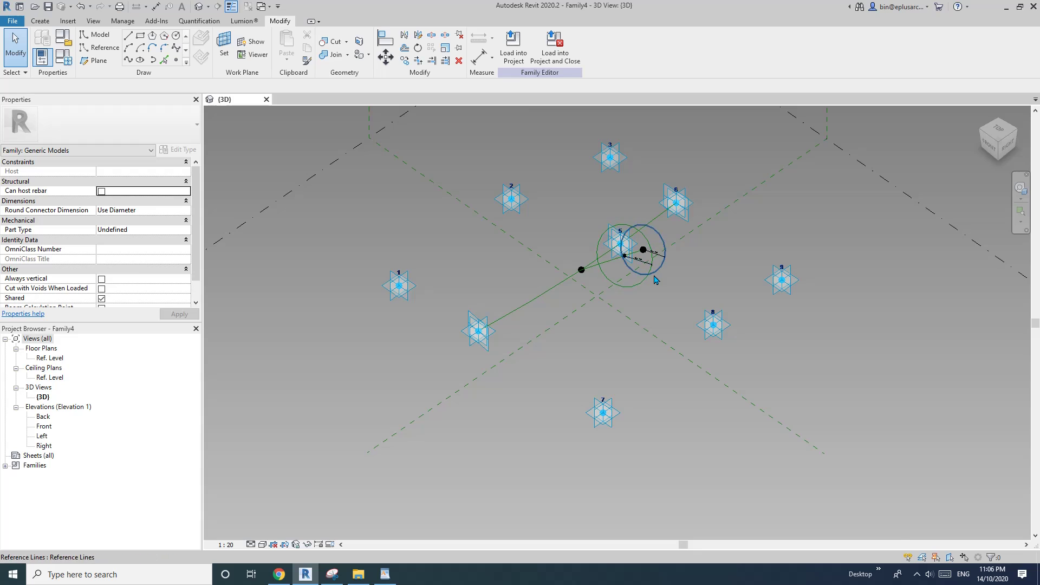
pyautogui.scroll(1, 653, 277)
pyautogui.keyDown('shift'); pyautogui.moveTo(653, 278); pyautogui.dragTo(644, 295, button='middle'); pyautogui.keyUp('shift')
pyautogui.scroll(-1, 671, 313)
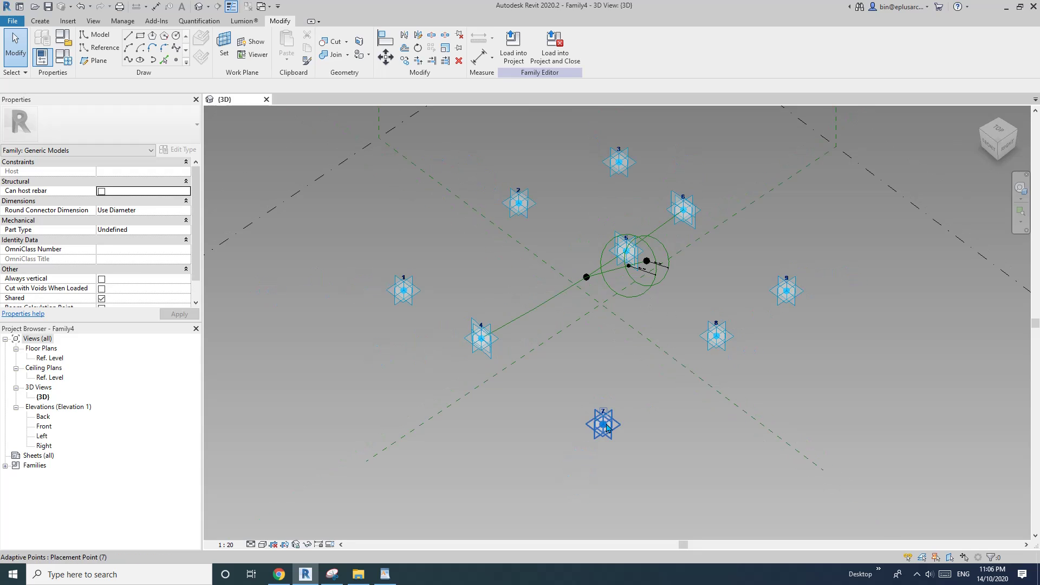
pyautogui.scroll(2, 682, 198)
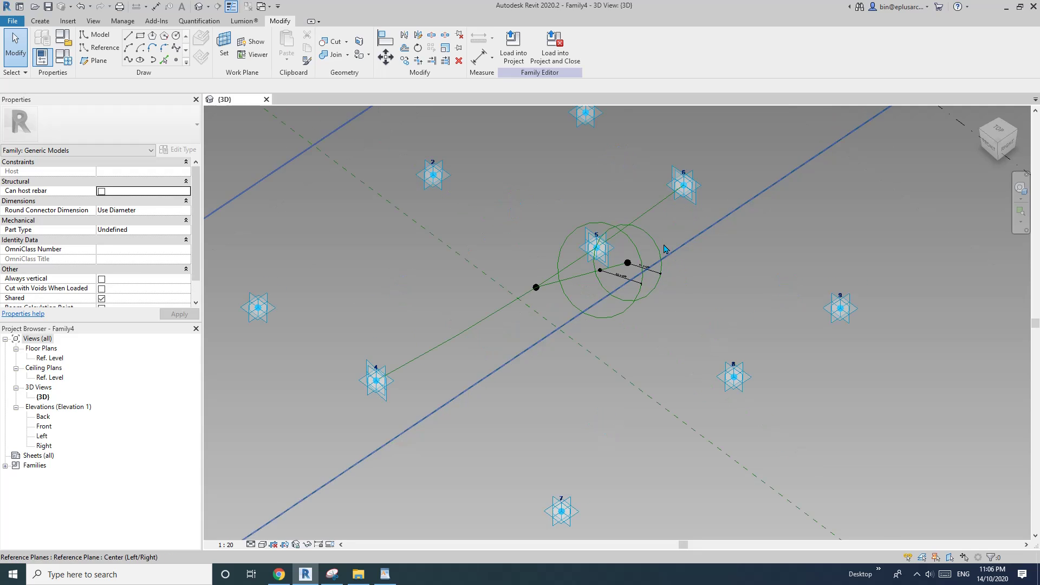
pyautogui.scroll(3, 601, 254)
pyautogui.moveTo(600, 253); pyautogui.dragTo(598, 256, button='middle')
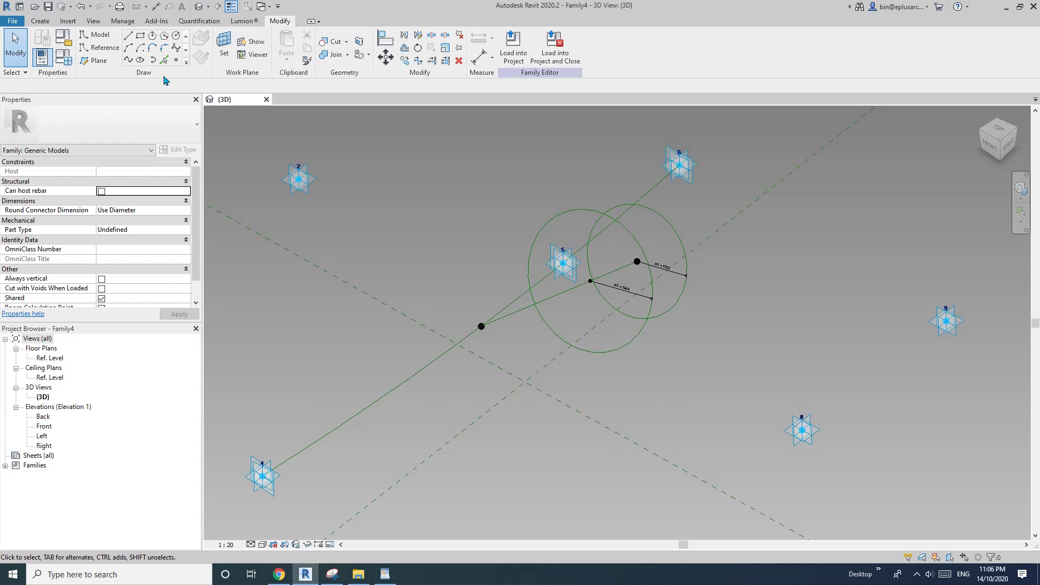
# Step: Divide the R1 circle's path into 8 nodes
pyautogui.click(623, 208)
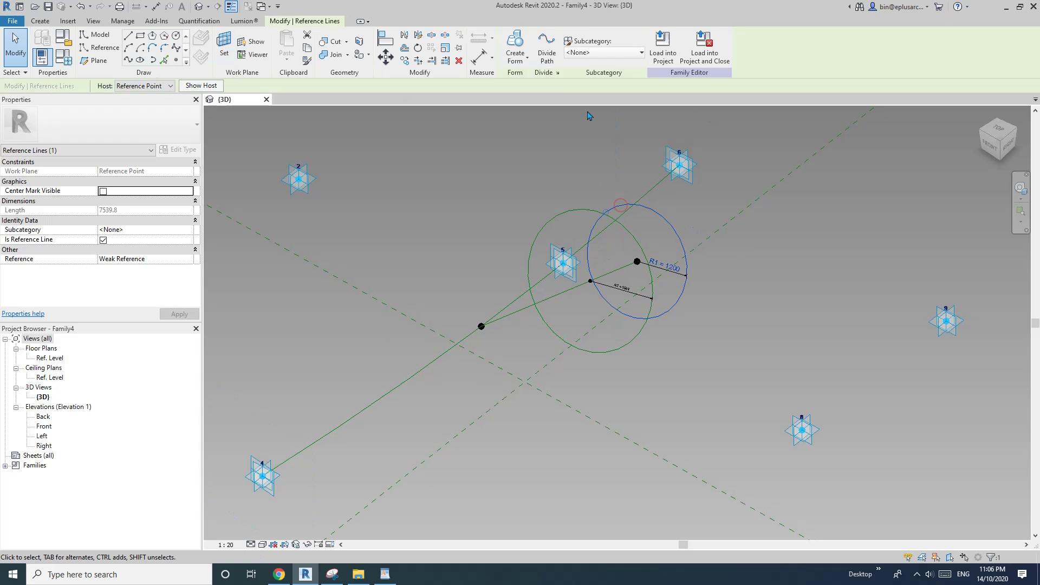
pyautogui.click(547, 57)
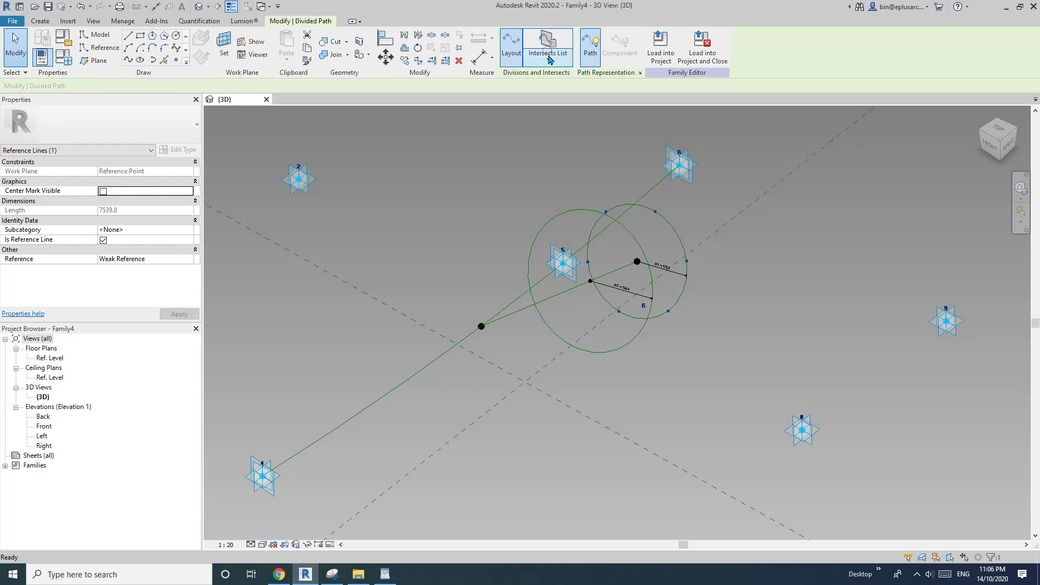
pyautogui.click(644, 304)
pyautogui.write('8')
pyautogui.click(814, 293)
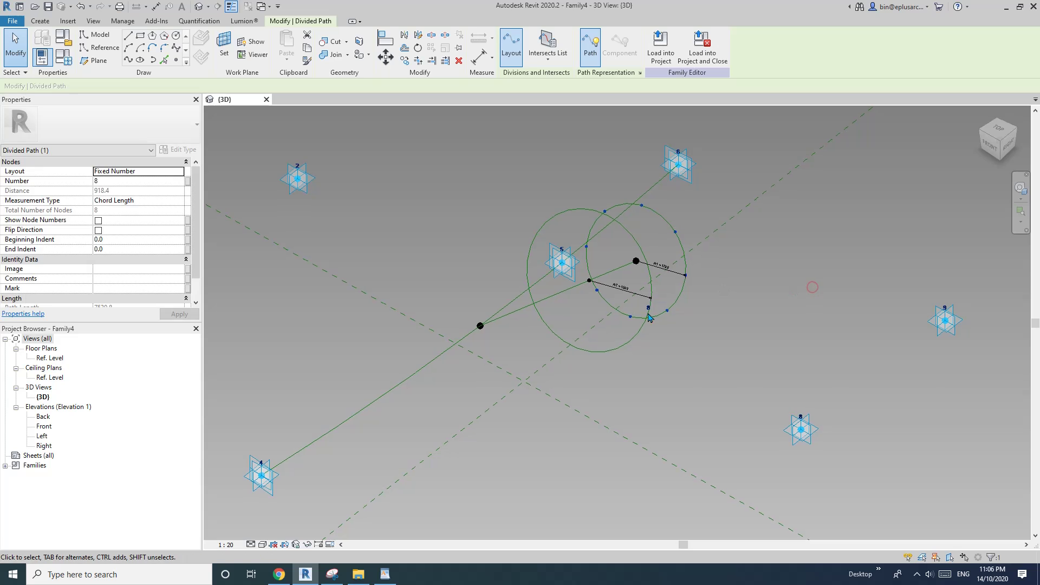
# Step: Divide the larger R2 circle's path into 8 nodes
pyautogui.click(596, 350)
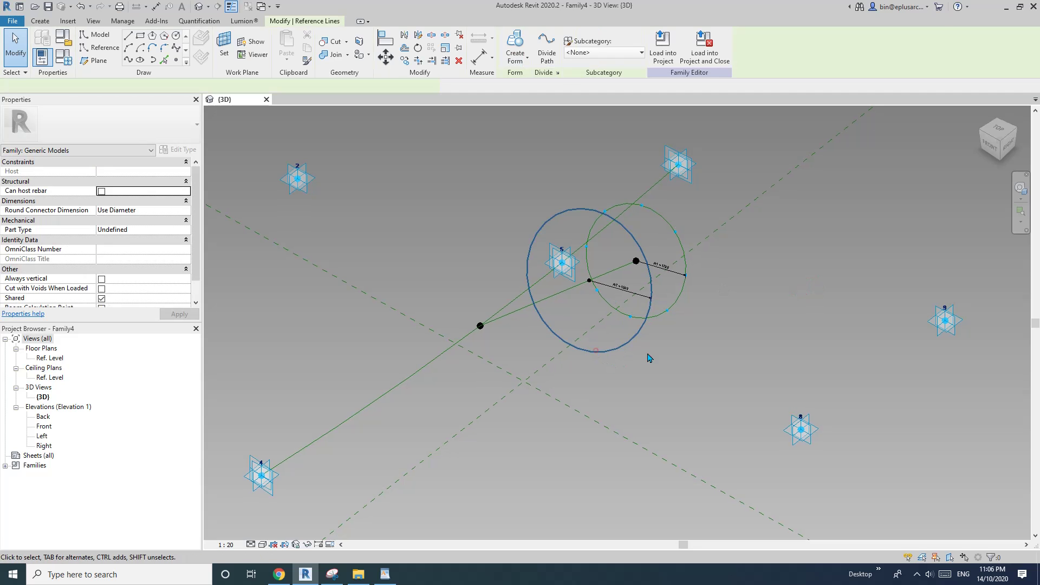
pyautogui.click(547, 57)
pyautogui.click(591, 338)
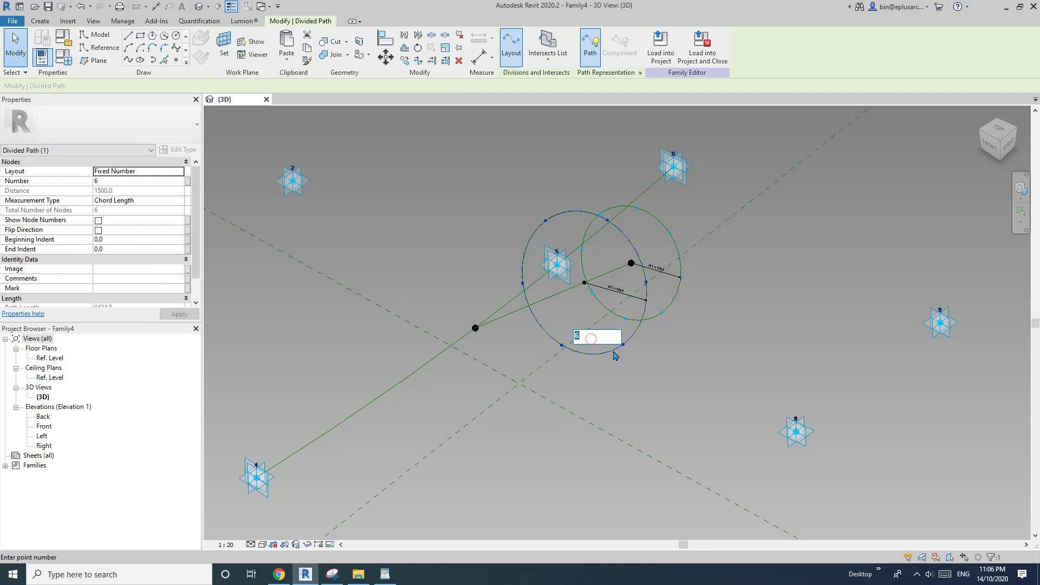
pyautogui.click(724, 358)
pyautogui.scroll(-3, 719, 355)
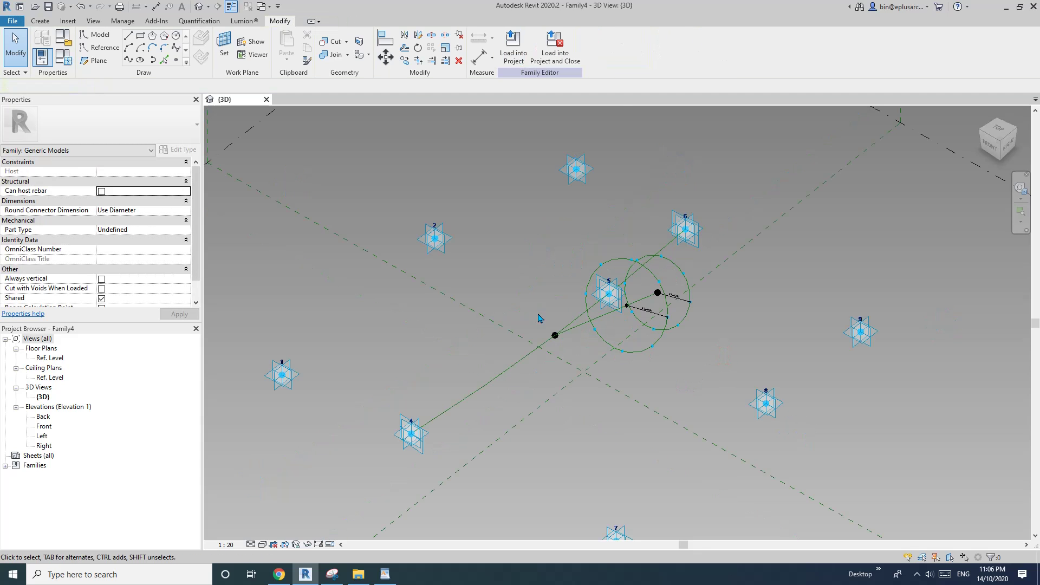
# Step: Draw a reference spline through points from an R1 circle node through the matching R2 circle node to adaptive point 7
pyautogui.click(98, 53)
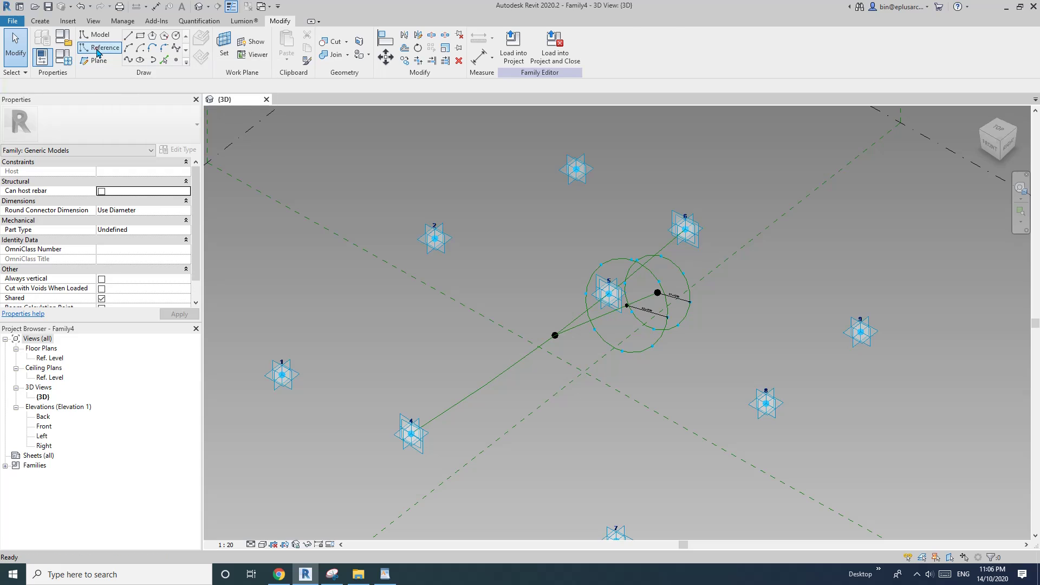
pyautogui.click(128, 62)
pyautogui.keyDown('shift'); pyautogui.moveTo(654, 266); pyautogui.dragTo(596, 293, button='middle'); pyautogui.keyUp('shift')
pyautogui.click(615, 264)
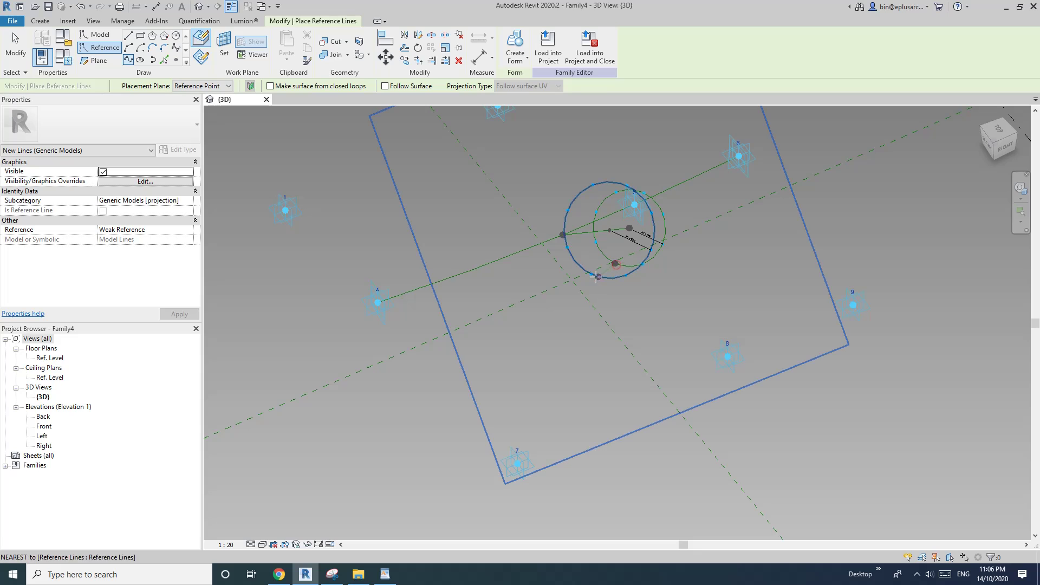
pyautogui.click(592, 275)
pyautogui.click(517, 463)
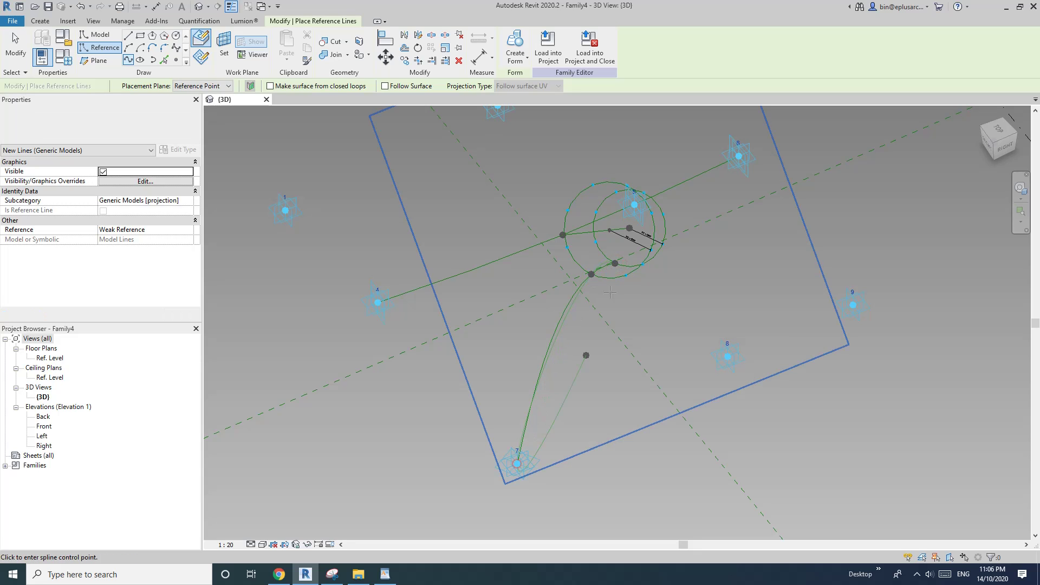
pyautogui.press('Escape')
# Step: Draw two more reference splines from R1 nodes through the matching R2 nodes, ending at adaptive points 4 and 1
pyautogui.click(595, 242)
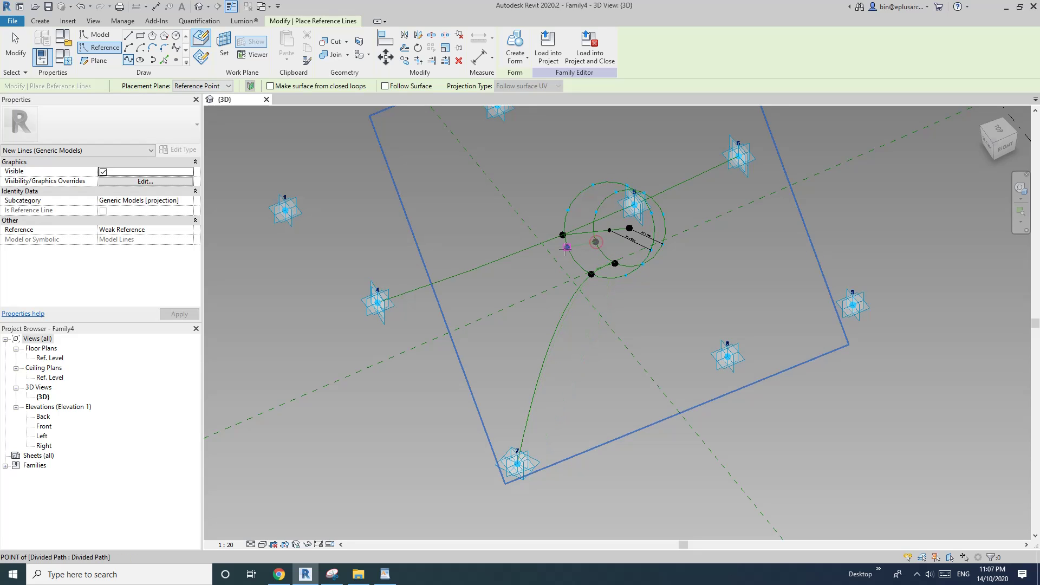
pyautogui.click(565, 249)
pyautogui.click(562, 323)
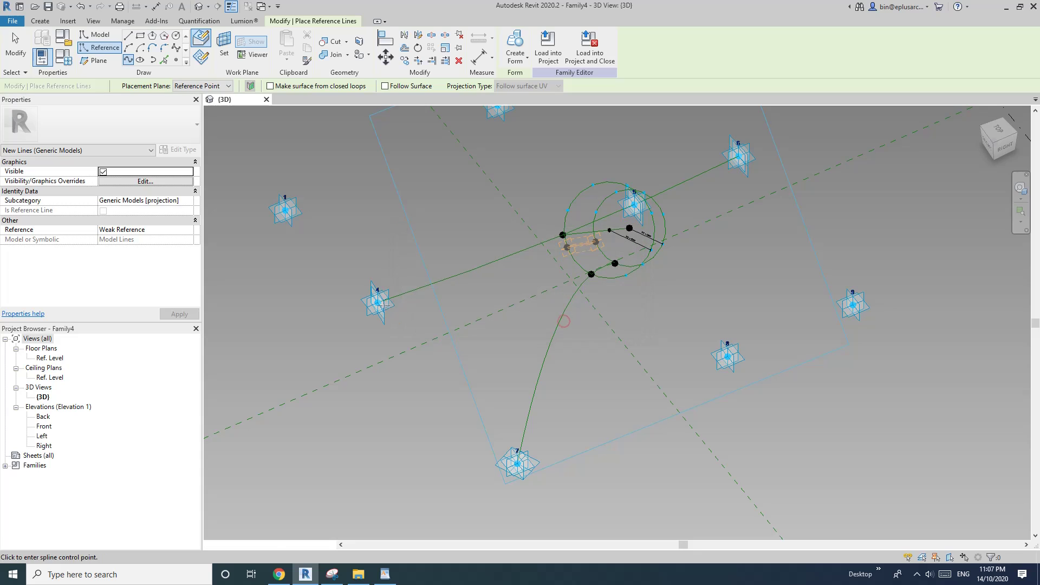
pyautogui.press('Escape')
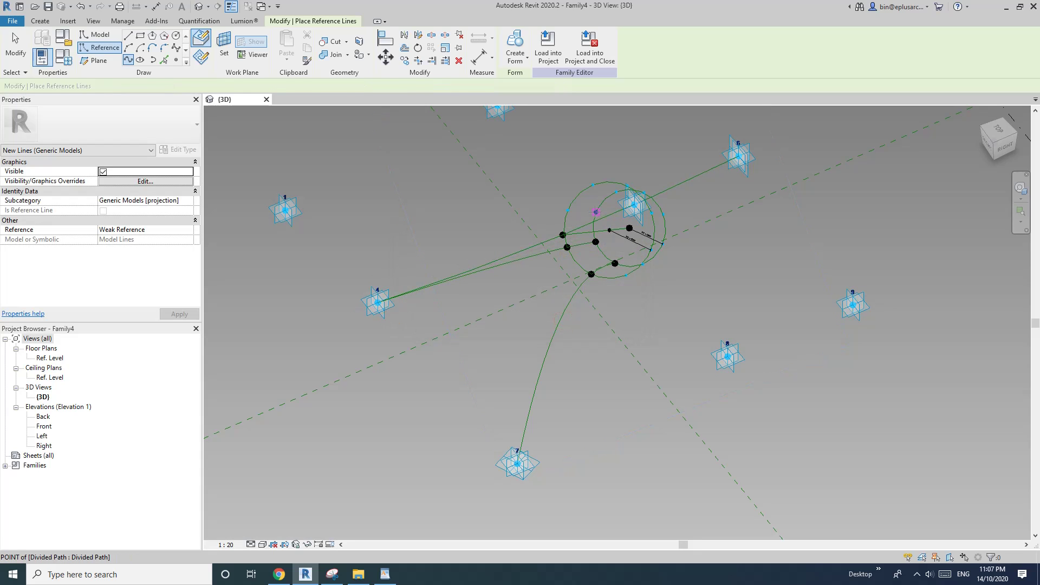
pyautogui.click(596, 213)
pyautogui.click(567, 210)
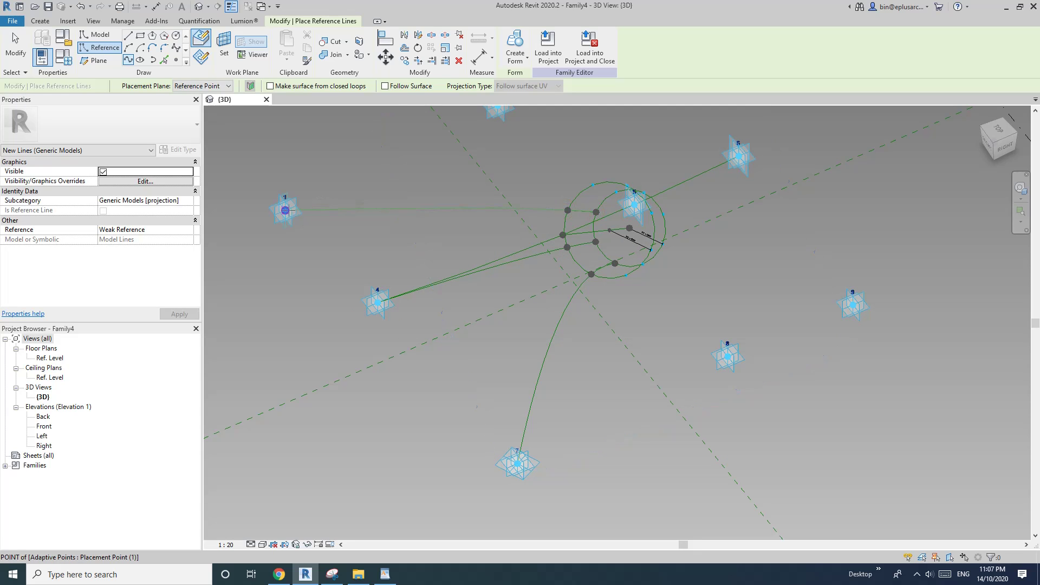
pyautogui.click(285, 211)
pyautogui.press('Escape')
# Step: Connect the next two pairs of circle nodes to adaptive points 2 and 3 with reference splines
pyautogui.moveTo(575, 183); pyautogui.dragTo(556, 282, button='middle')
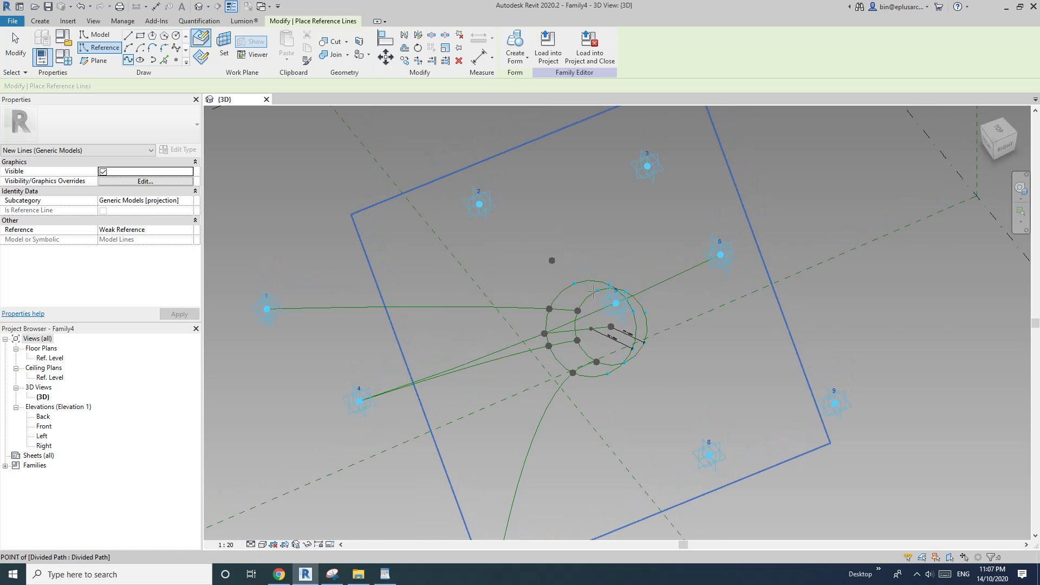
pyautogui.click(596, 291)
pyautogui.click(480, 205)
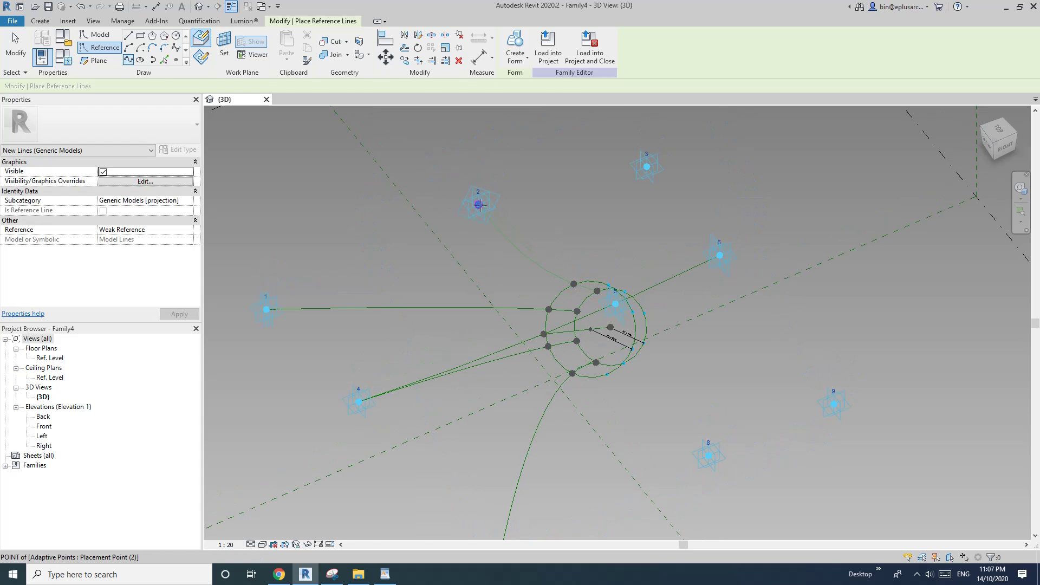
pyautogui.keyDown('shift'); pyautogui.moveTo(637, 292); pyautogui.dragTo(642, 337, button='middle'); pyautogui.keyUp('shift')
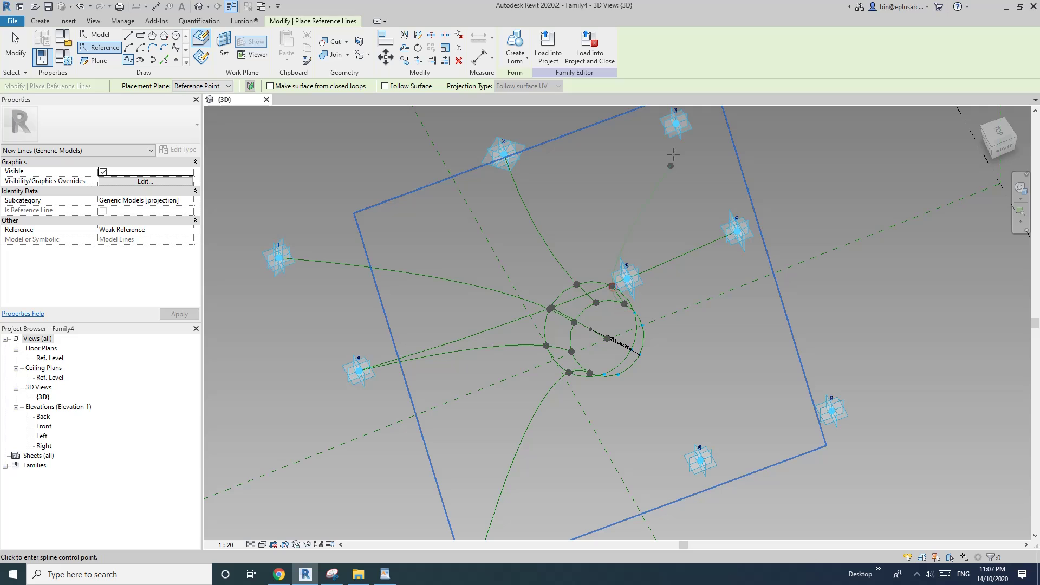
pyautogui.click(612, 285)
pyautogui.click(676, 123)
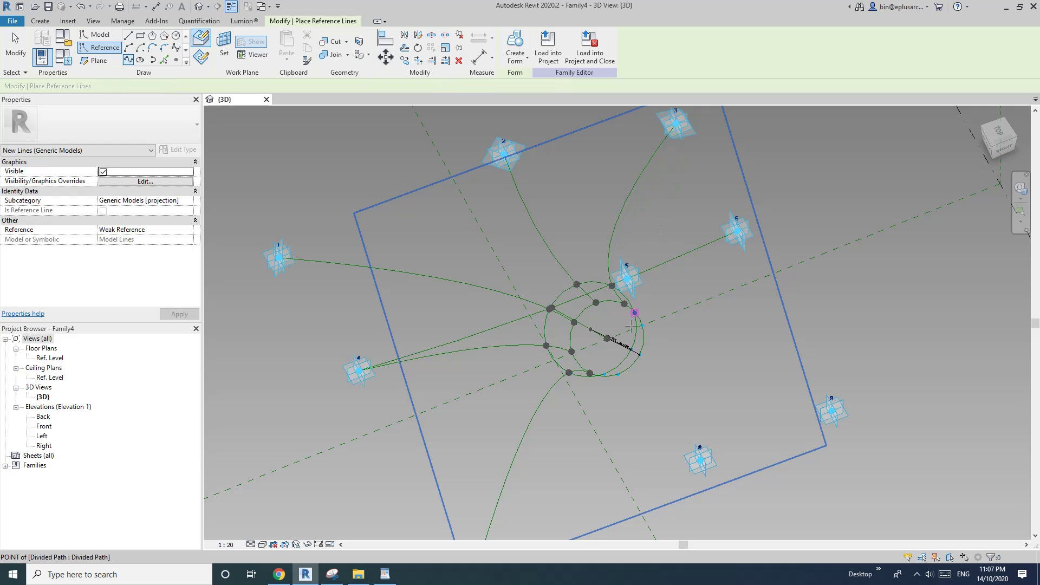
# Step: Connect the following two pairs of circle nodes to adaptive points 6 and 9 with reference splines
pyautogui.keyDown('shift'); pyautogui.moveTo(657, 330); pyautogui.dragTo(607, 331, button='middle'); pyautogui.keyUp('shift')
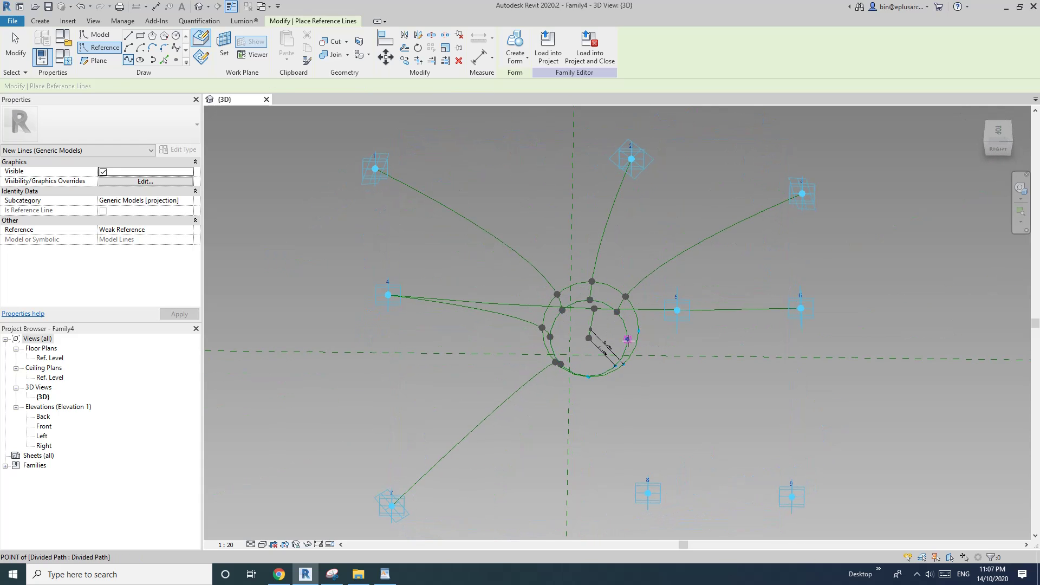
pyautogui.click(627, 339)
pyautogui.click(639, 331)
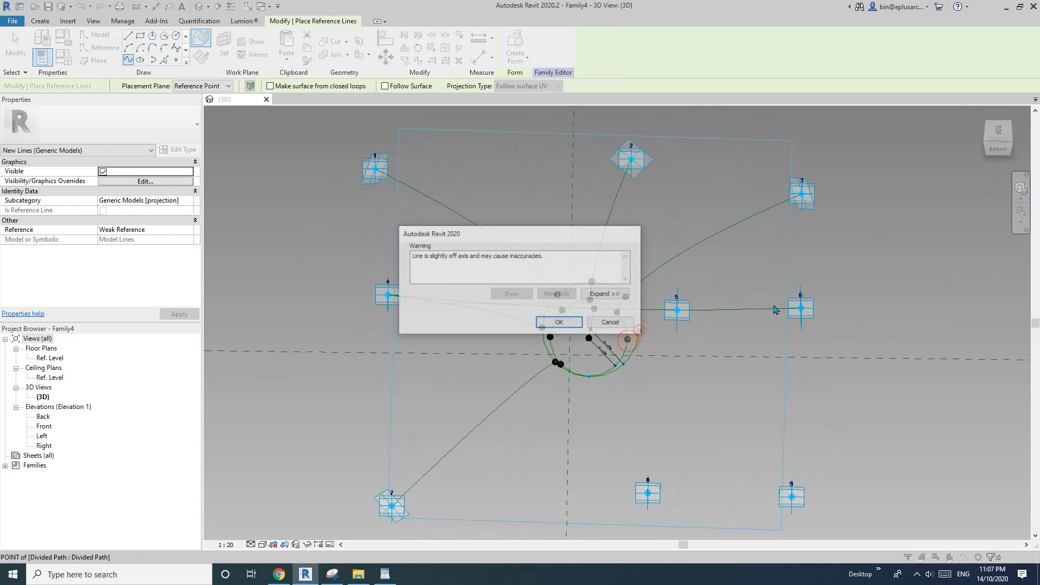
pyautogui.click(560, 322)
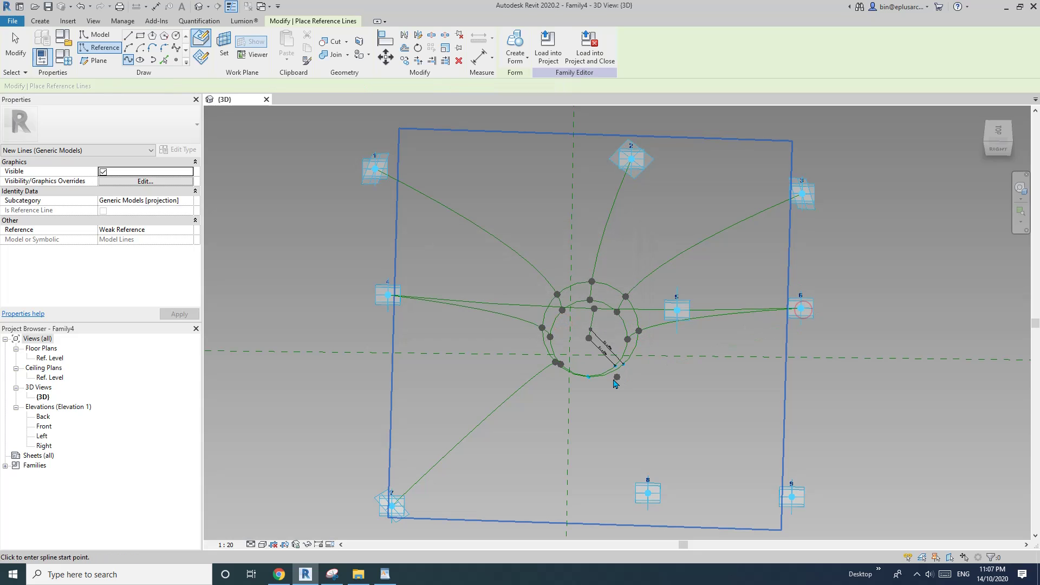
pyautogui.keyDown('shift'); pyautogui.moveTo(653, 375); pyautogui.dragTo(629, 349, button='middle'); pyautogui.keyUp('shift')
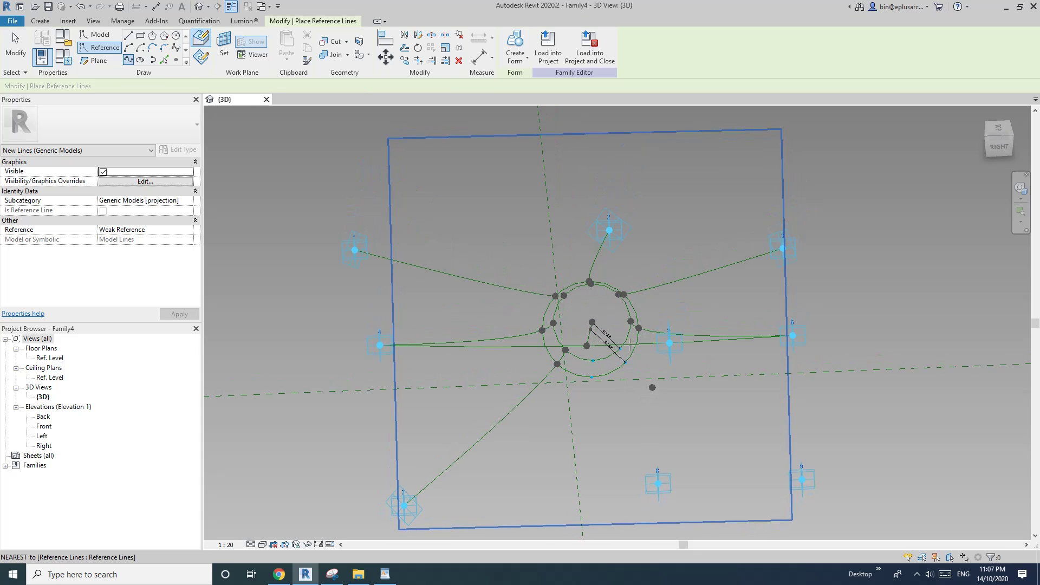
pyautogui.click(623, 348)
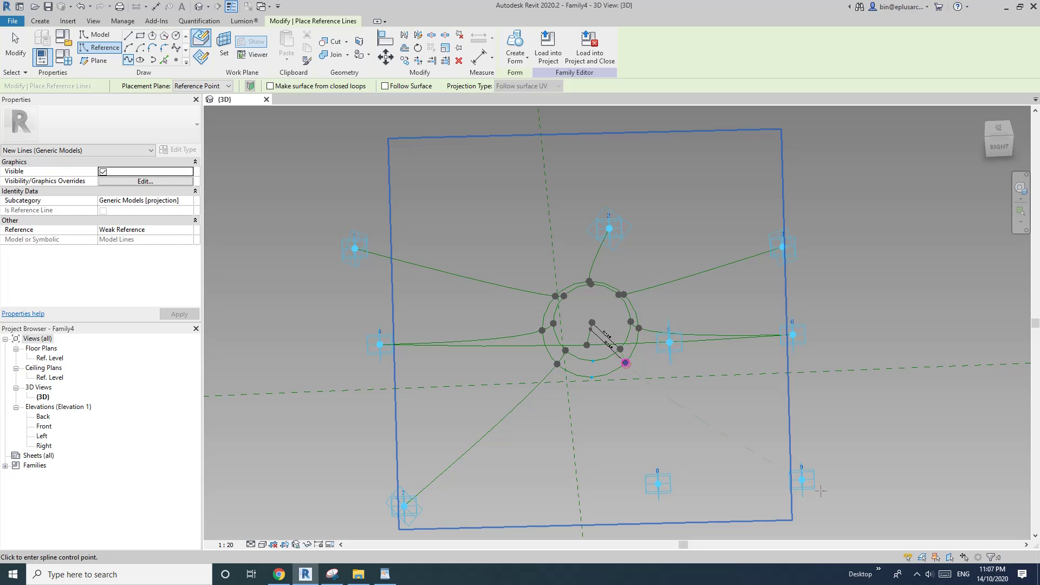
pyautogui.click(803, 480)
pyautogui.press('Escape')
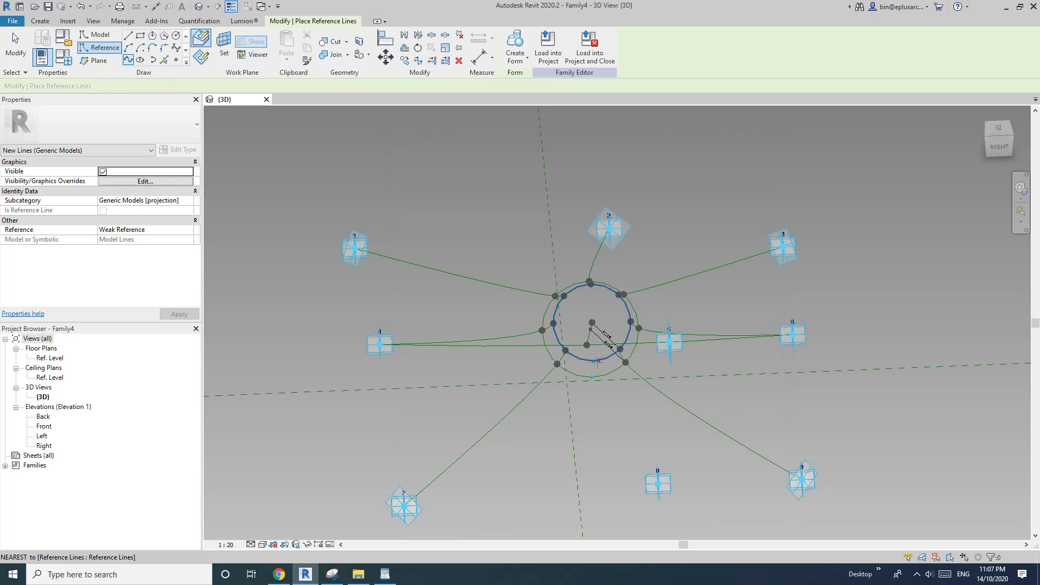
# Step: Try to draw a reference spline through the remaining pair of circle nodes to adaptive point 8 and delete the misplaced curve
pyautogui.click(592, 361)
pyautogui.scroll(-1, 596, 374)
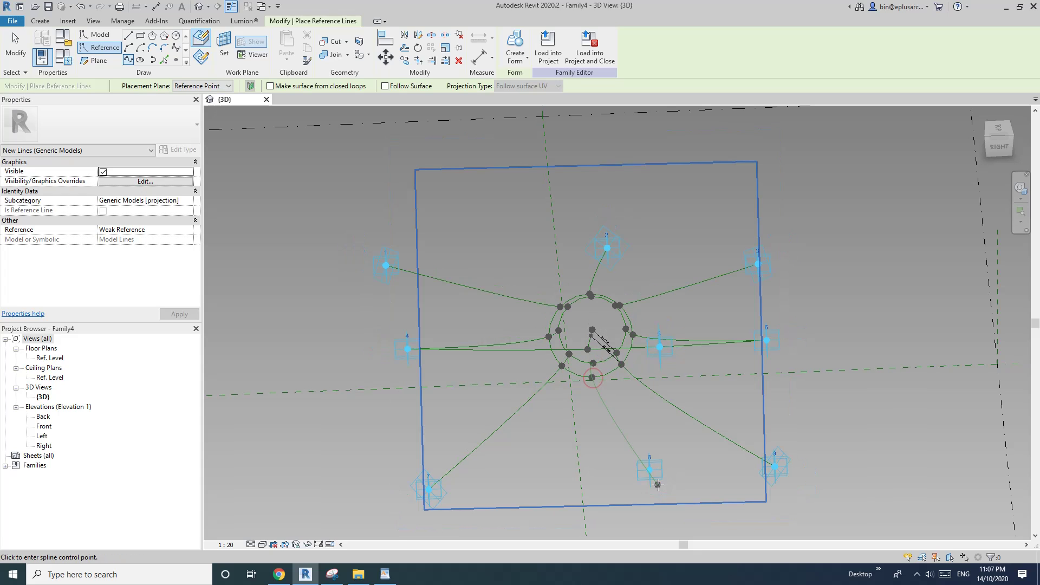
pyautogui.click(658, 485)
pyautogui.press('Escape')
pyautogui.press('Escape')
pyautogui.click(627, 437)
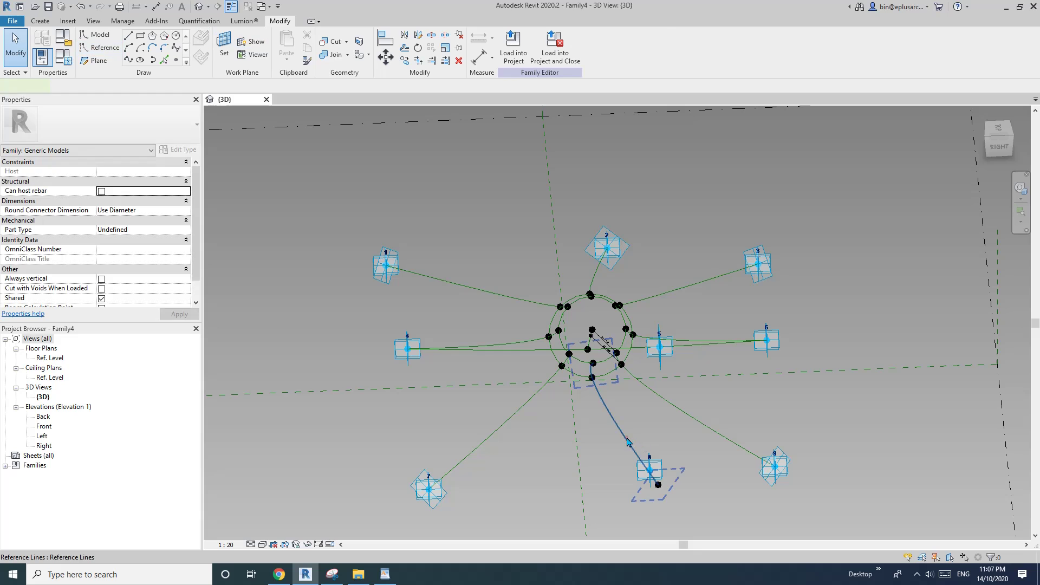
pyautogui.press('Escape')
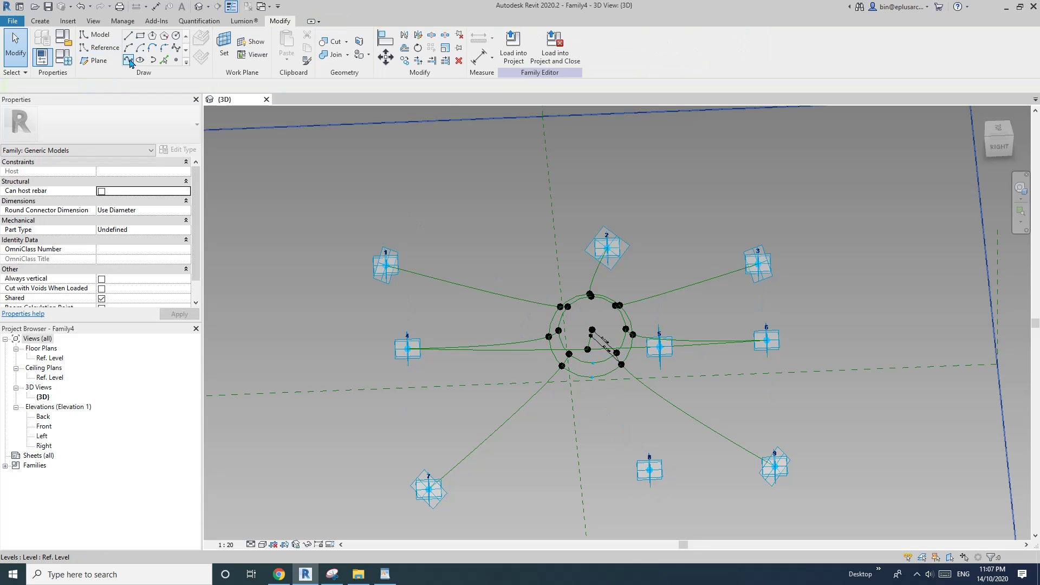
# Step: Draw a model-line spline through points from the last R1 node through the matching R2 node to adaptive point 8
pyautogui.click(129, 60)
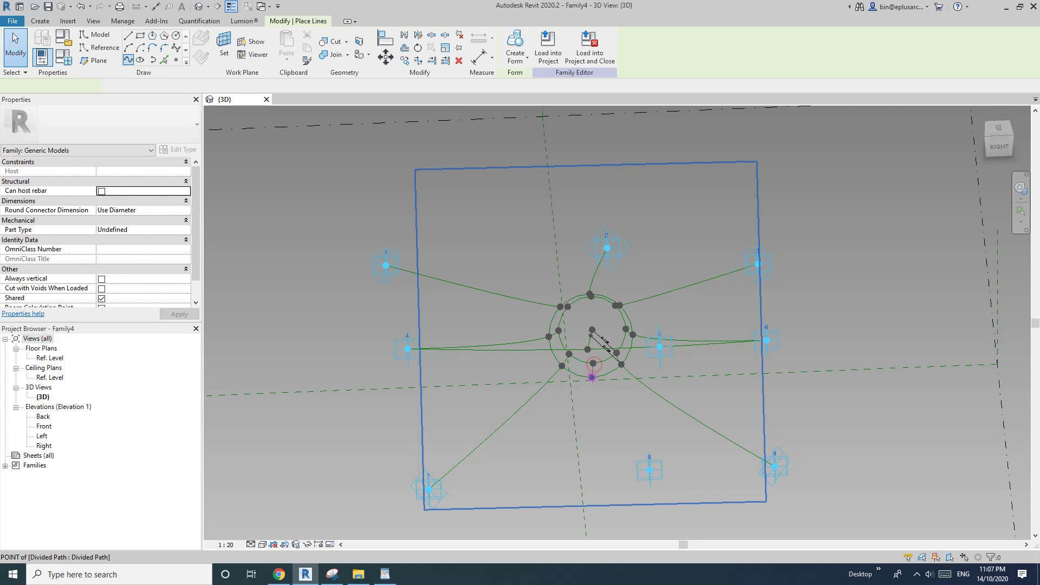
pyautogui.click(592, 377)
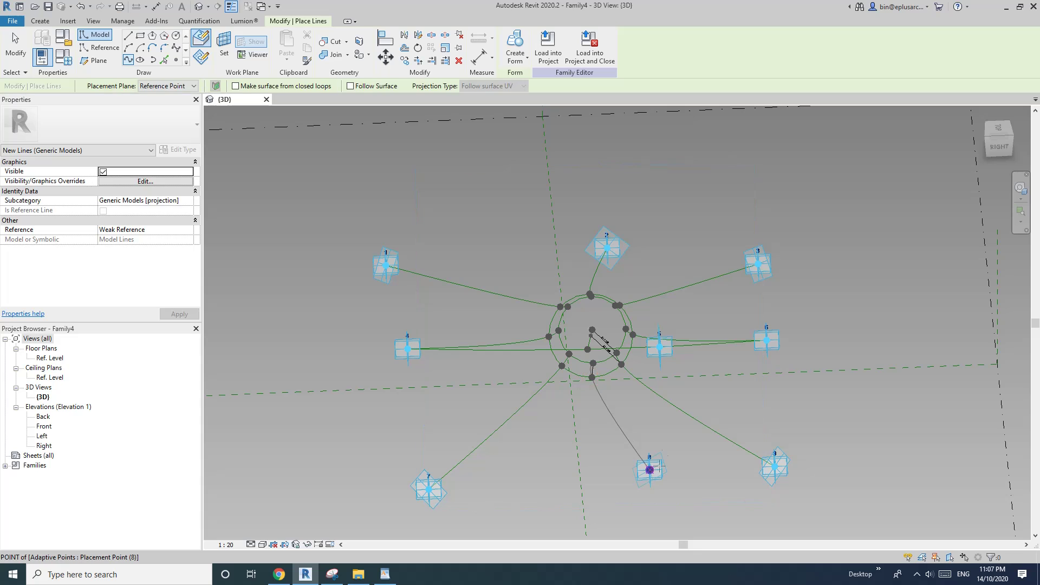
pyautogui.click(650, 469)
pyautogui.press('Escape')
pyautogui.press('Escape')
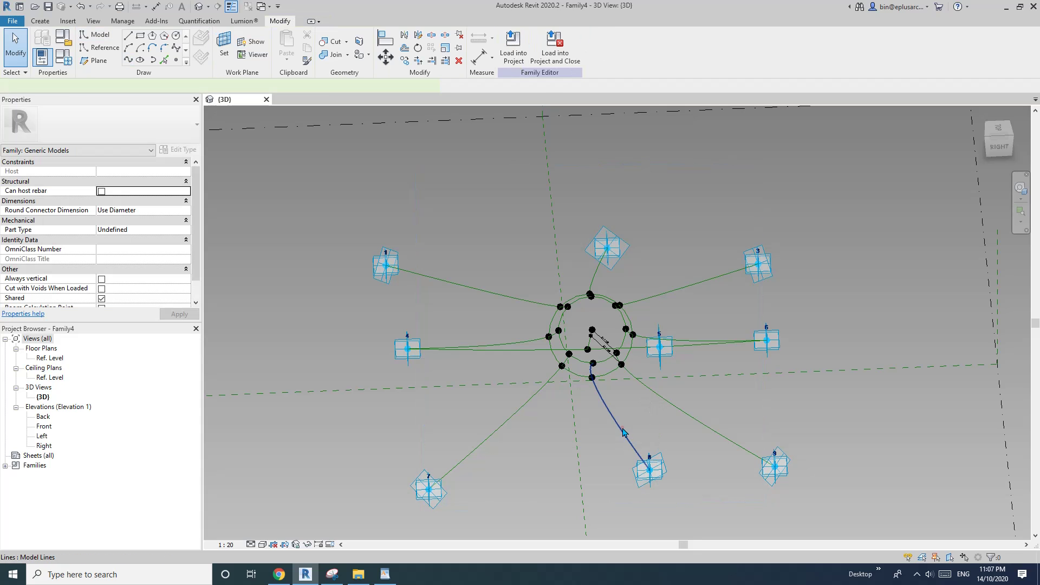
# Step: Convert the model-line spline running to adaptive point 8 into a reference line
pyautogui.click(623, 432)
pyautogui.keyDown('shift'); pyautogui.moveTo(632, 432); pyautogui.dragTo(162, 290, button='middle'); pyautogui.keyUp('shift')
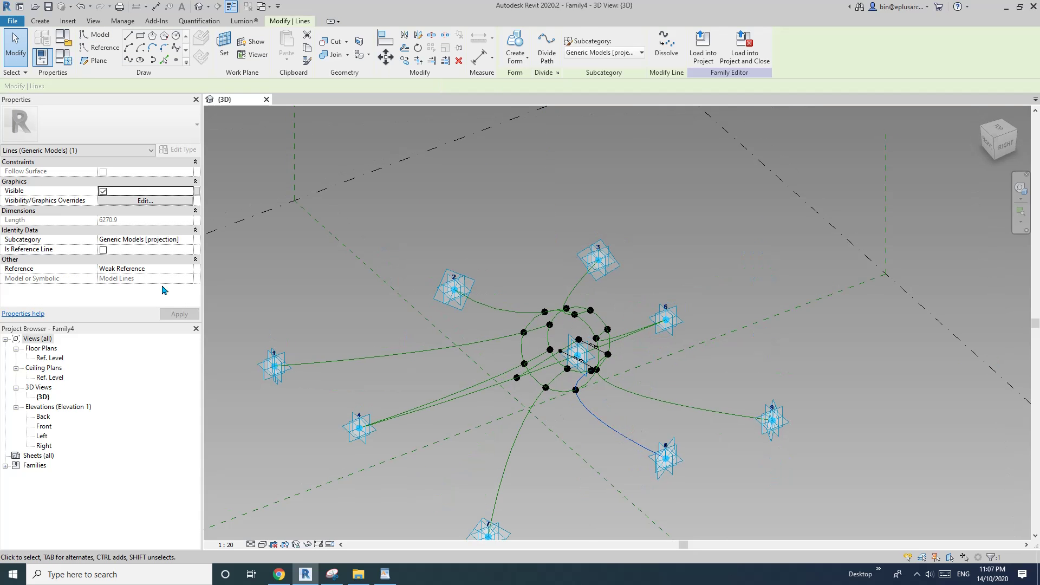
pyautogui.click(103, 250)
# Step: Create a surface form from the three reference splines running to adaptive points 7, 8 and 9
pyautogui.keyDown('shift'); pyautogui.moveTo(592, 372); pyautogui.dragTo(522, 425, button='middle'); pyautogui.keyUp('shift')
pyautogui.click(509, 353)
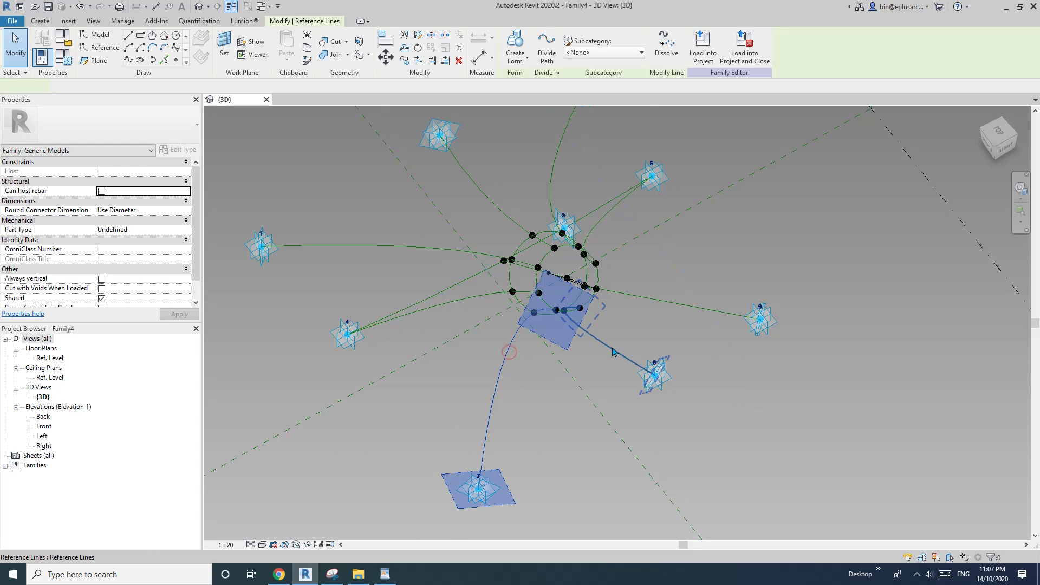
pyautogui.keyDown('shift'); pyautogui.moveTo(612, 352); pyautogui.dragTo(581, 250, button='middle'); pyautogui.keyUp('shift')
pyautogui.keyDown('ctrl'); pyautogui.click(612, 373); pyautogui.keyUp('ctrl')
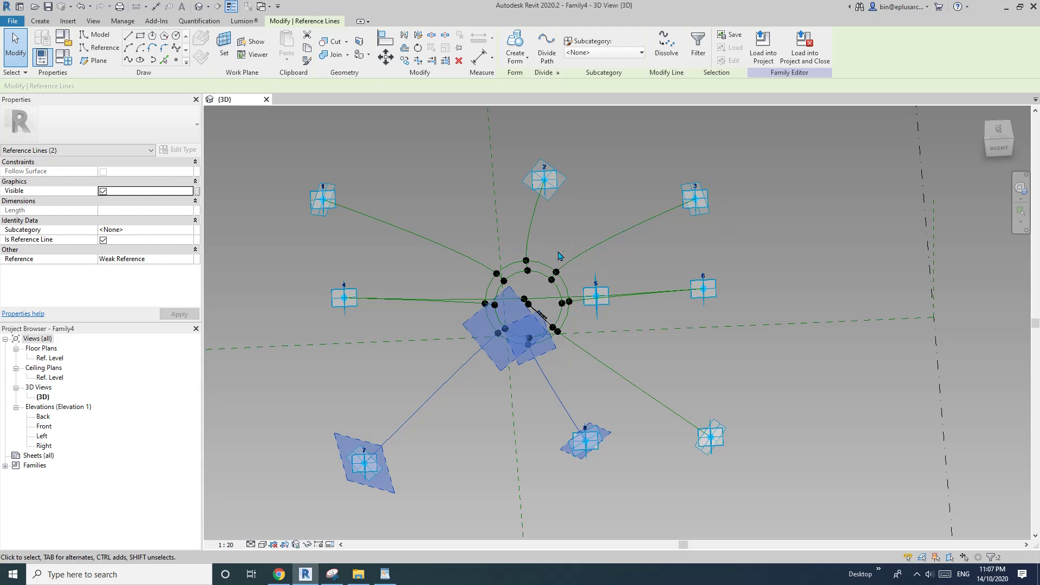
pyautogui.moveTo(509, 318); pyautogui.dragTo(534, 298, button='middle')
pyautogui.click(487, 354)
pyautogui.click(481, 352)
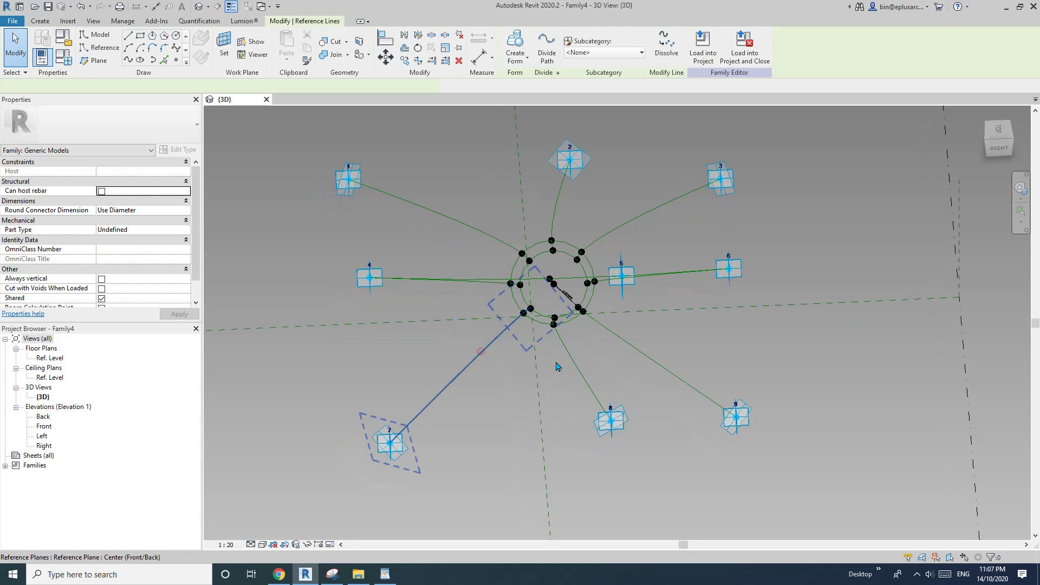
pyautogui.keyDown('ctrl'); pyautogui.click(578, 366); pyautogui.keyUp('ctrl')
pyautogui.keyDown('ctrl'); pyautogui.click(630, 347); pyautogui.keyUp('ctrl')
pyautogui.keyDown('shift'); pyautogui.moveTo(630, 348); pyautogui.dragTo(622, 411, button='middle'); pyautogui.keyUp('shift')
pyautogui.click(520, 48)
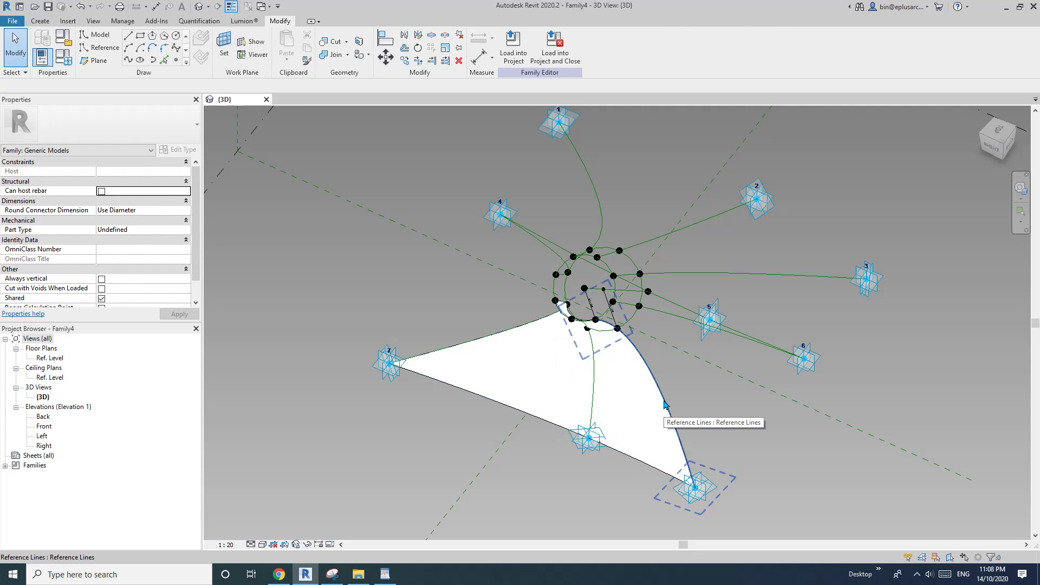
# Step: Create the adjoining surface form from the reference splines running to adaptive points 9, 6 and 3
pyautogui.click(665, 403)
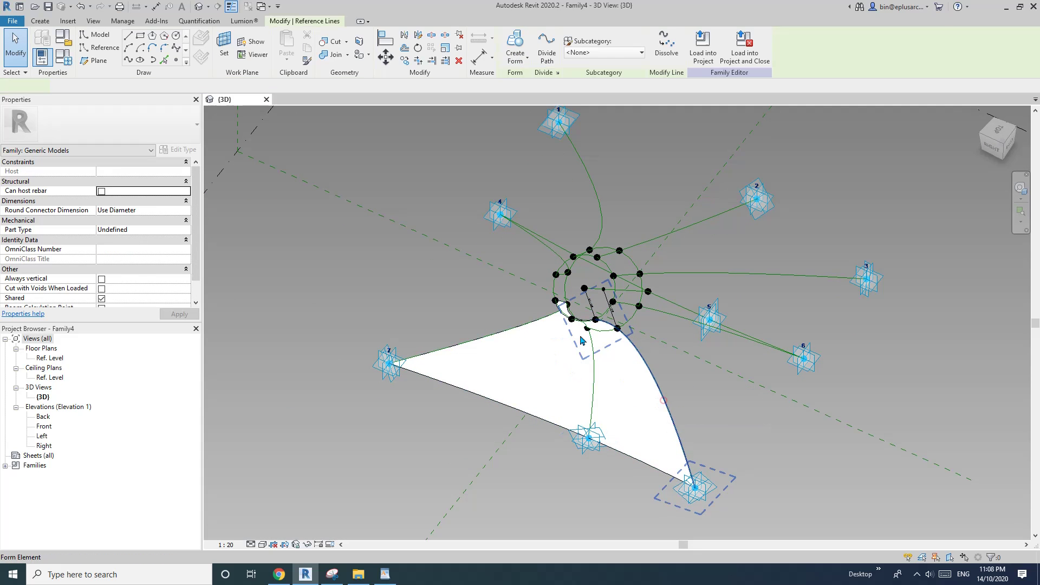
pyautogui.keyDown('ctrl'); pyautogui.click(666, 314); pyautogui.keyUp('ctrl')
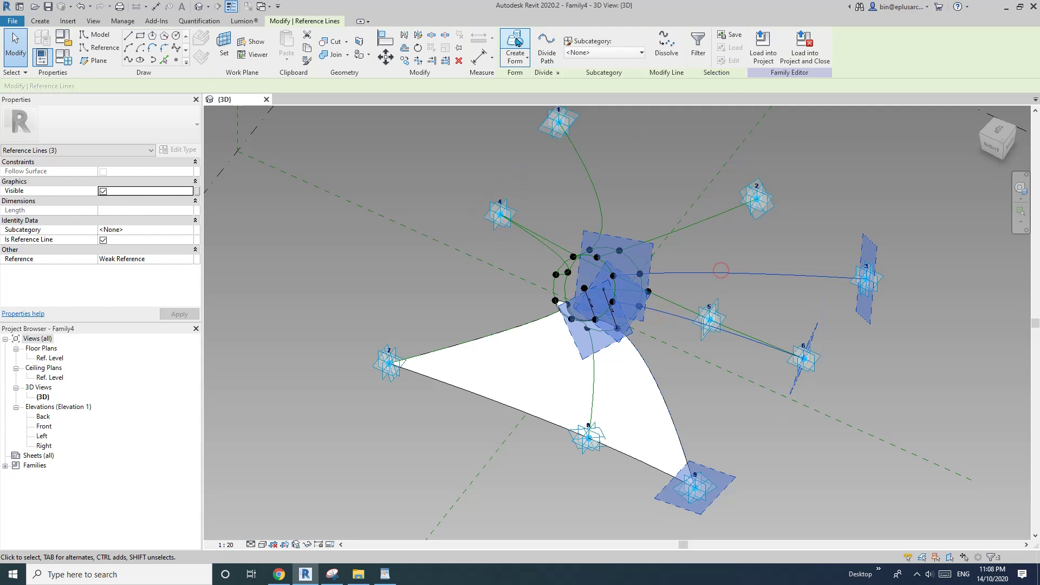
pyautogui.press('Escape')
# Step: Create the next surface form from the reference splines running to adaptive points 7, 4 and 1
pyautogui.keyDown('shift'); pyautogui.moveTo(677, 162); pyautogui.dragTo(824, 218, button='middle'); pyautogui.keyUp('shift')
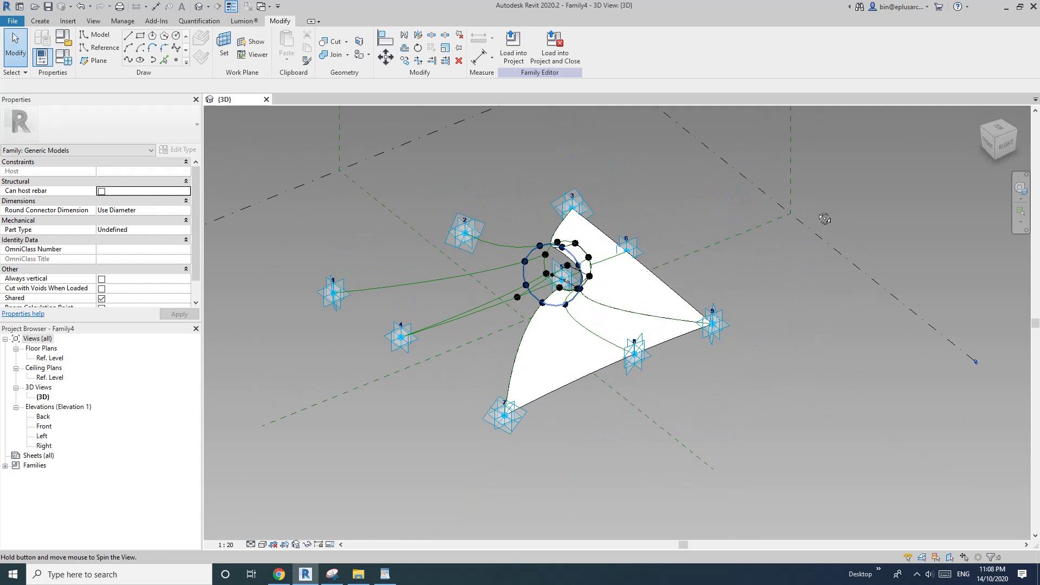
pyautogui.click(519, 350)
pyautogui.click(470, 313)
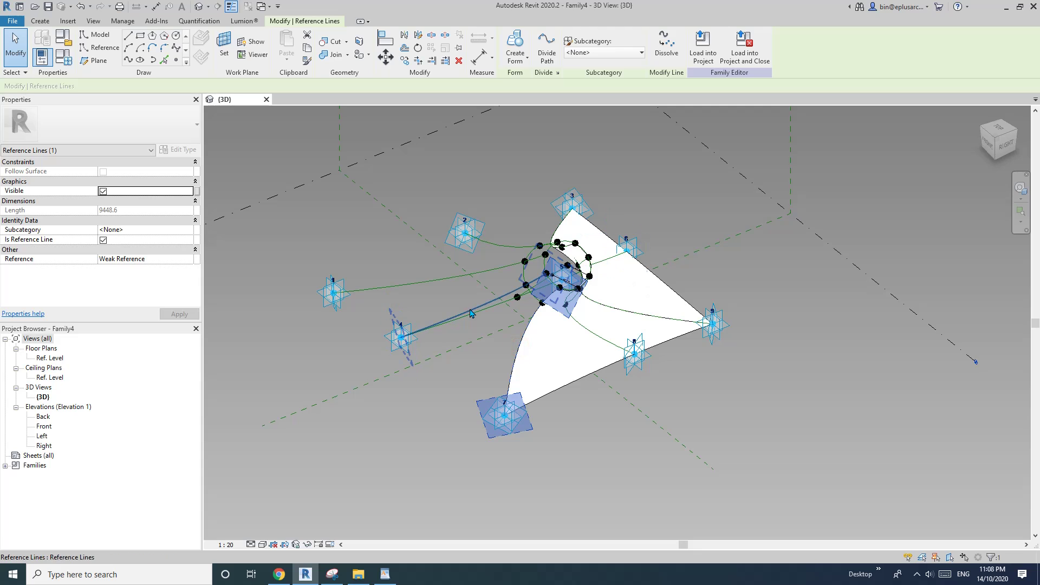
pyautogui.keyDown('ctrl'); pyautogui.click(469, 309); pyautogui.keyUp('ctrl')
pyautogui.keyDown('ctrl'); pyautogui.click(445, 280); pyautogui.keyUp('ctrl')
pyautogui.click(517, 38)
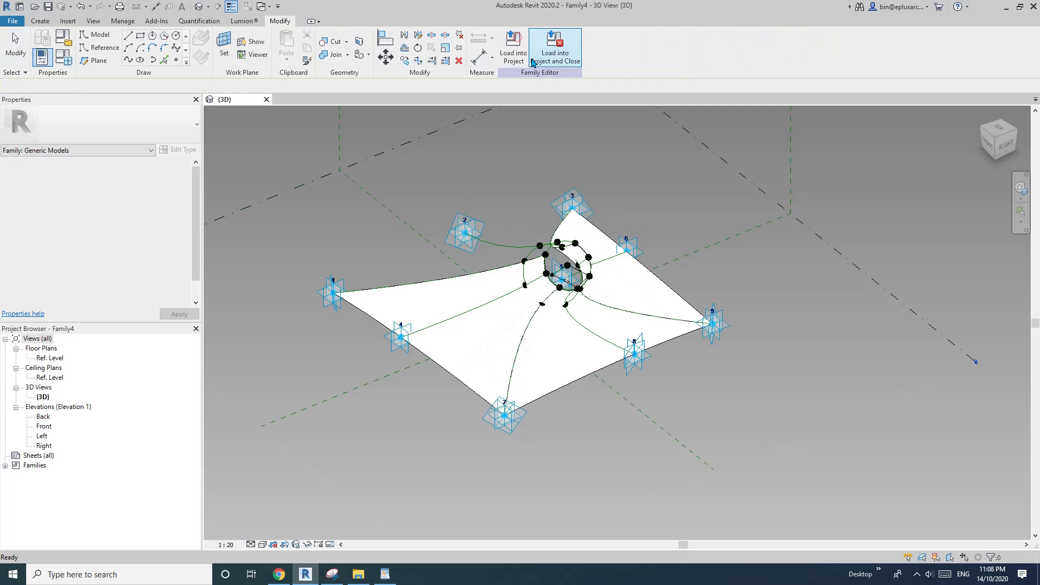
# Step: Close the nozzle with a surface form from the reference splines running to adaptive points 3, 2 and 1
pyautogui.keyDown('shift'); pyautogui.moveTo(567, 233); pyautogui.dragTo(587, 187, button='middle'); pyautogui.keyUp('shift')
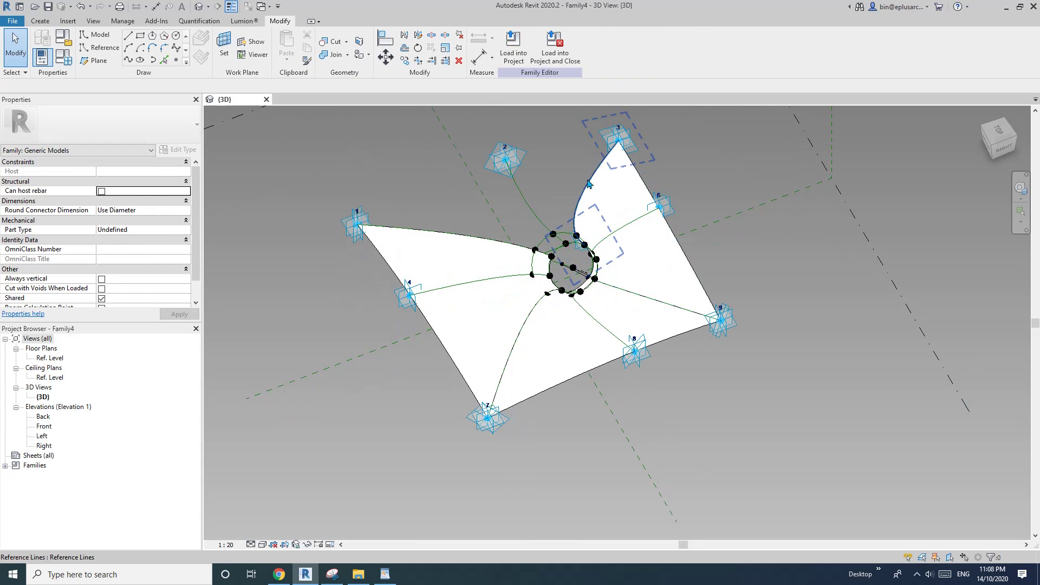
pyautogui.click(588, 183)
pyautogui.keyDown('ctrl'); pyautogui.click(521, 194); pyautogui.keyUp('ctrl')
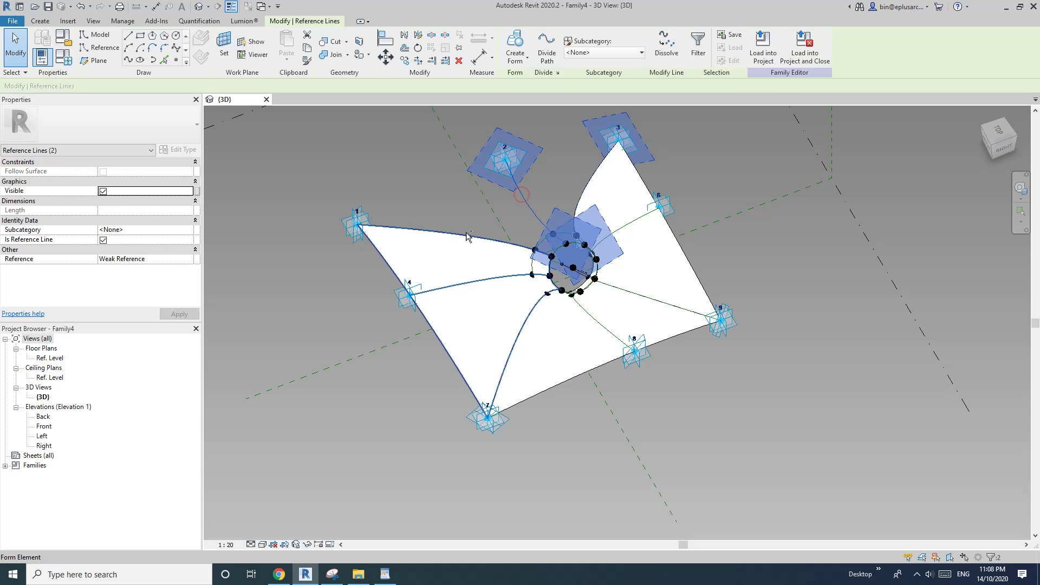
pyautogui.keyDown('ctrl'); pyautogui.click(466, 233); pyautogui.keyUp('ctrl')
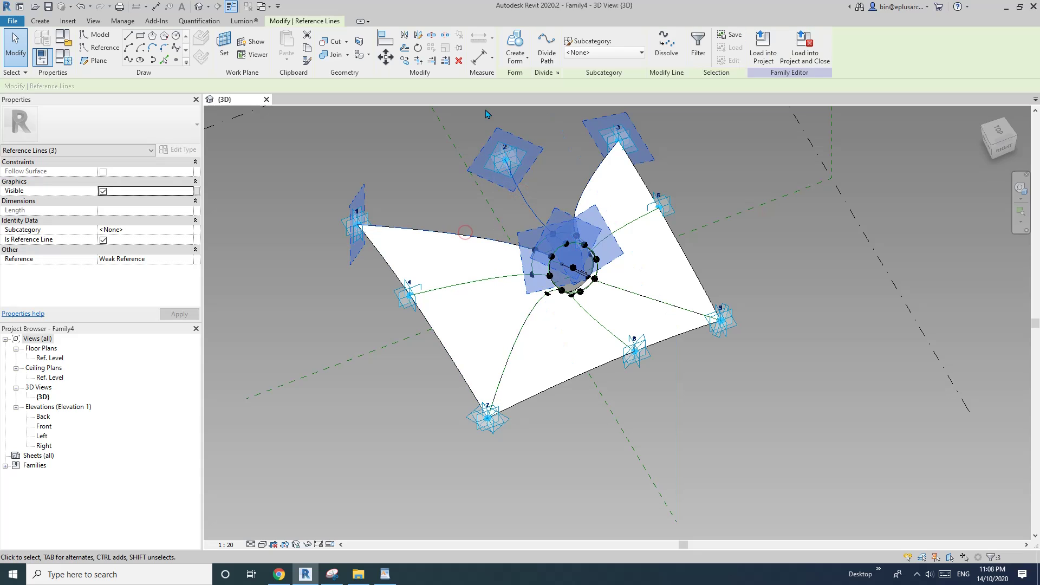
pyautogui.click(515, 49)
pyautogui.keyDown('shift'); pyautogui.moveTo(490, 211); pyautogui.dragTo(525, 193, button='middle'); pyautogui.keyUp('shift')
pyautogui.scroll(2, 618, 270)
pyautogui.click(694, 297)
pyautogui.keyDown('shift'); pyautogui.moveTo(664, 311); pyautogui.dragTo(649, 370, button='middle'); pyautogui.keyUp('shift')
pyautogui.click(834, 283)
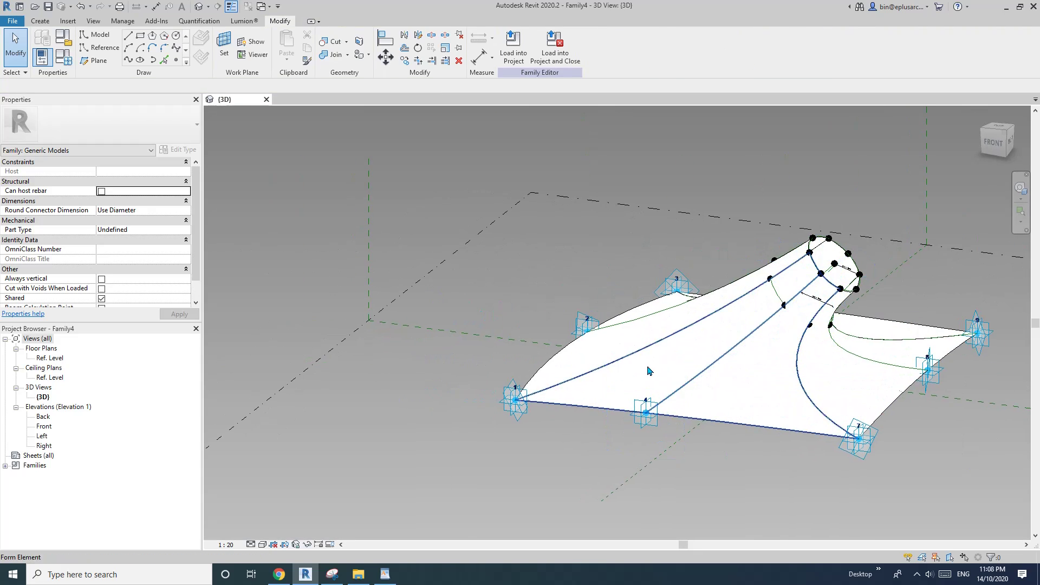
# Step: Test the nozzle's angle parameter A at 30° in the family types and restore it to 45°
pyautogui.click(64, 56)
pyautogui.moveTo(308, 87); pyautogui.dragTo(351, 91)
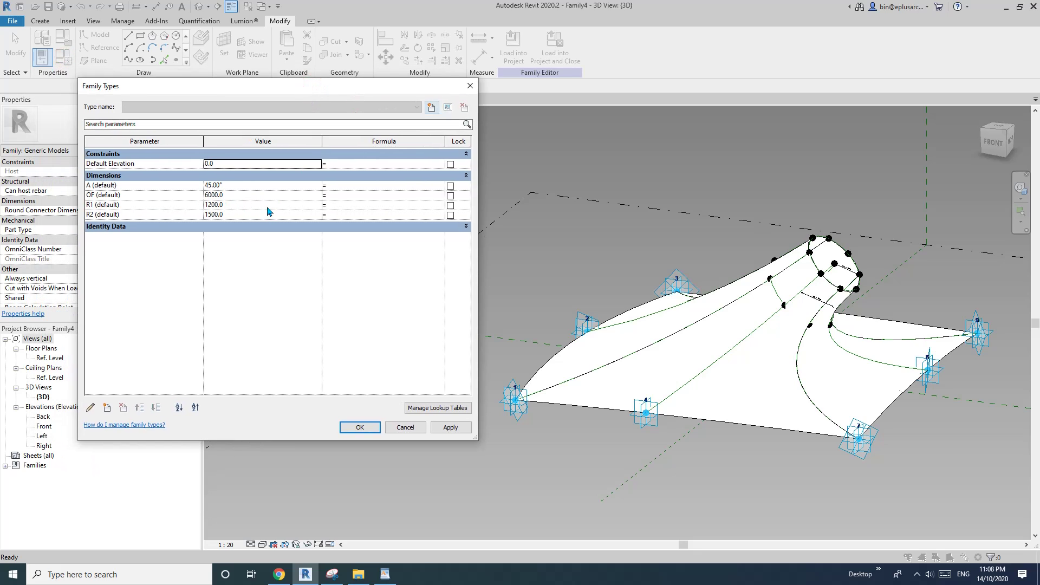
pyautogui.click(247, 185)
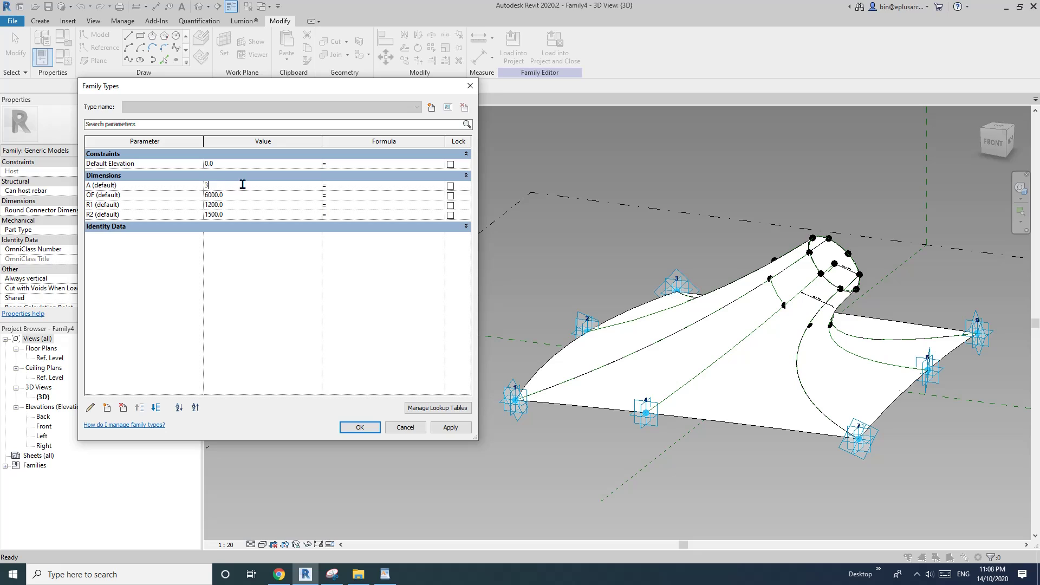
pyautogui.click(444, 428)
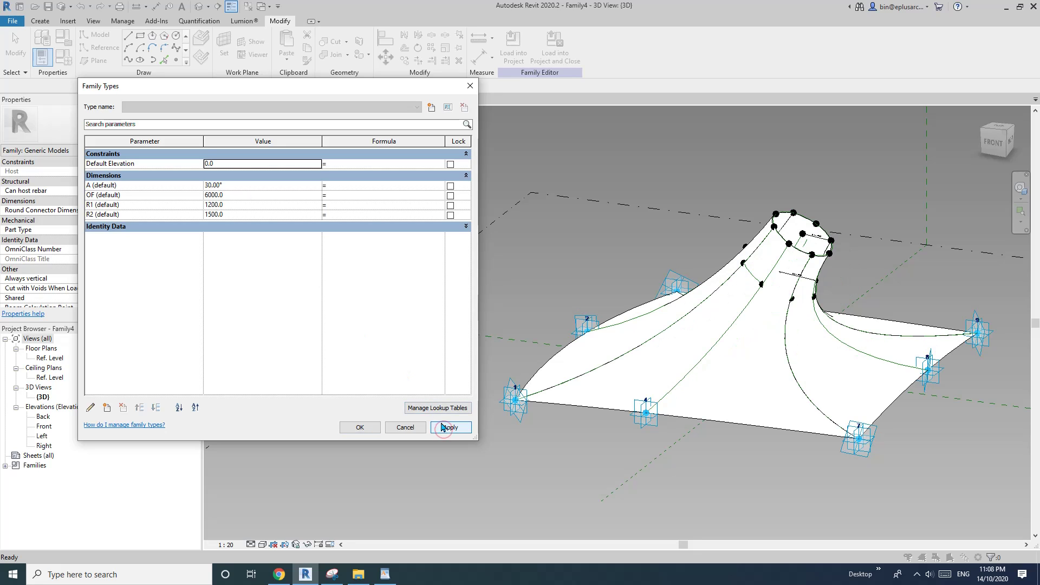
pyautogui.click(245, 187)
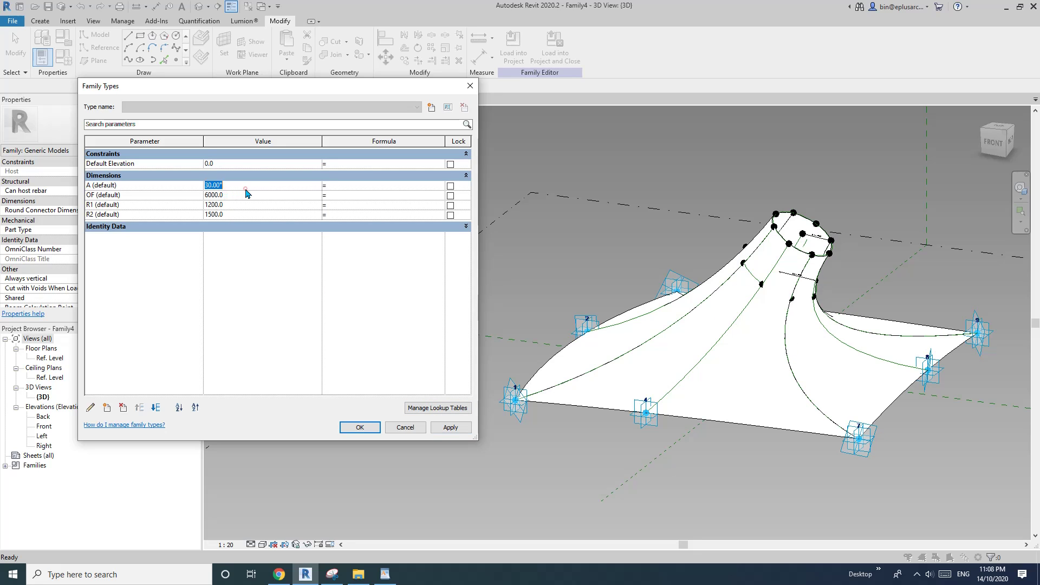
pyautogui.click(452, 428)
pyautogui.click(327, 303)
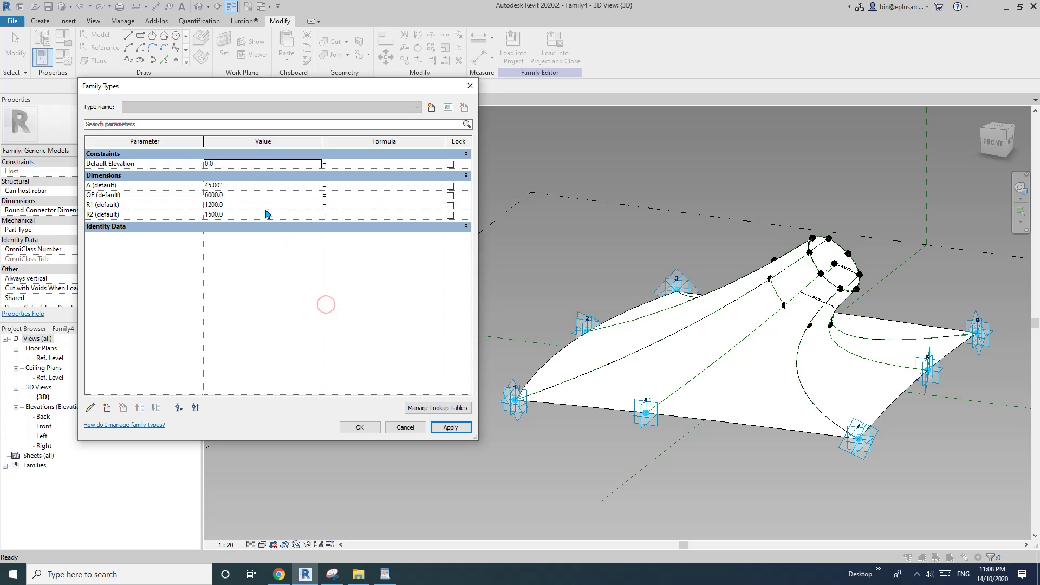
# Step: Test the offset parameter OF at 5000 and restore it to 6000
pyautogui.click(250, 196)
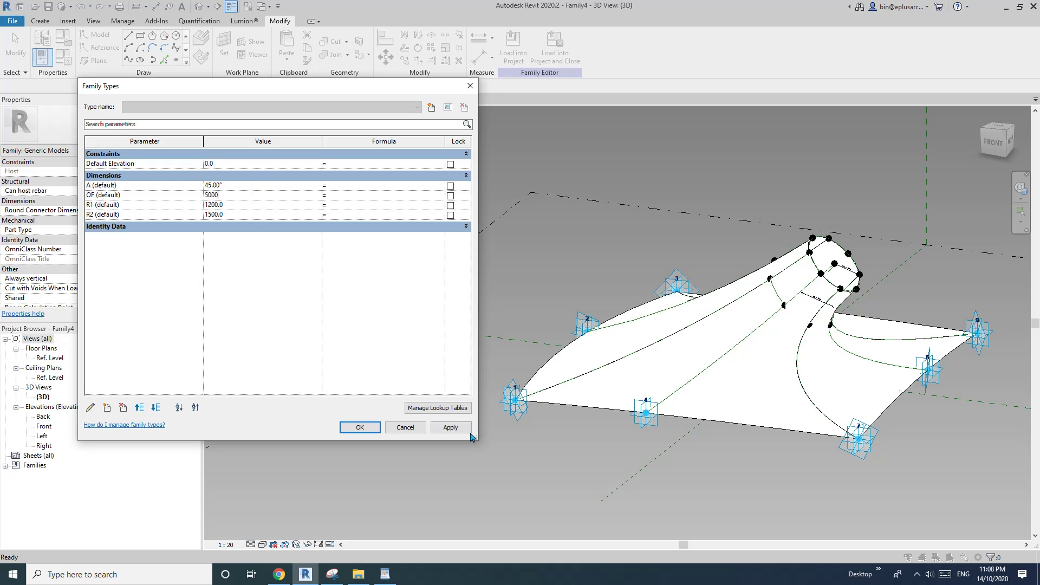
pyautogui.click(466, 430)
pyautogui.click(248, 197)
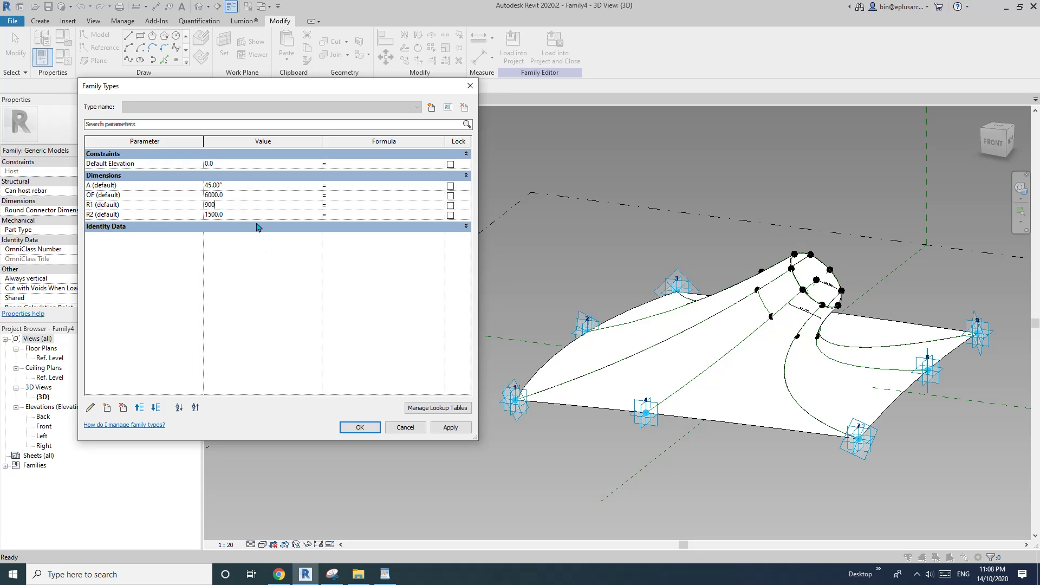
# Step: Try radius R1 at 900, and apply 1000 for R1 and 1200 for R2
pyautogui.click(452, 429)
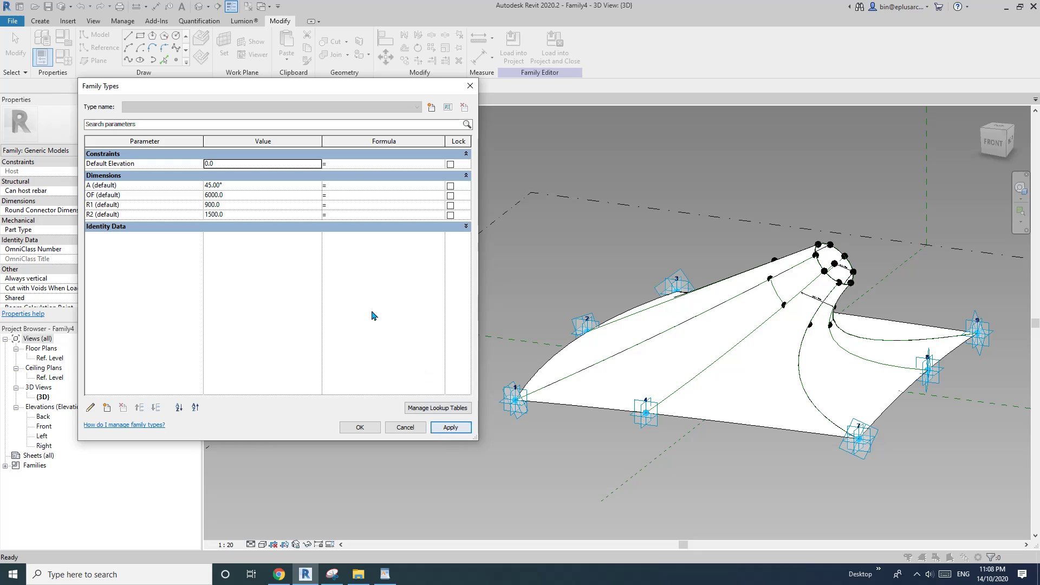
pyautogui.click(248, 206)
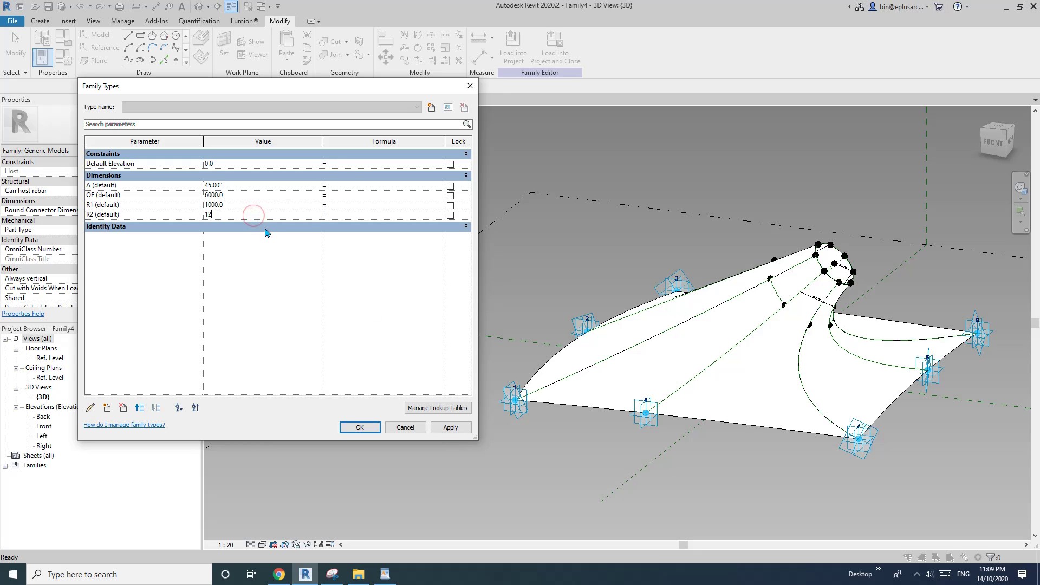
pyautogui.click(451, 427)
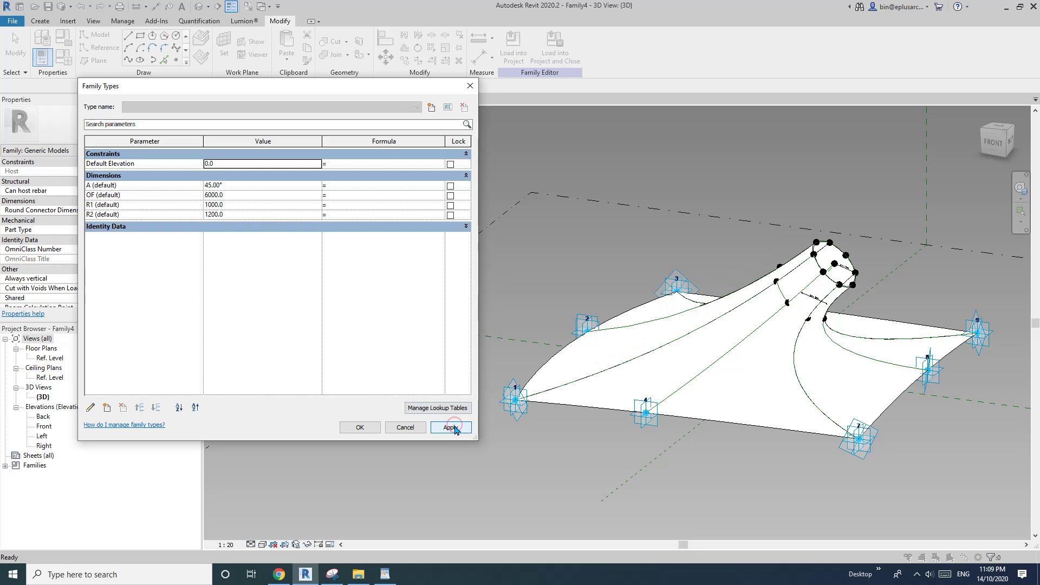
# Step: Set radius R2 to 1500 and accept the family type values
pyautogui.click(252, 216)
pyautogui.write('15')
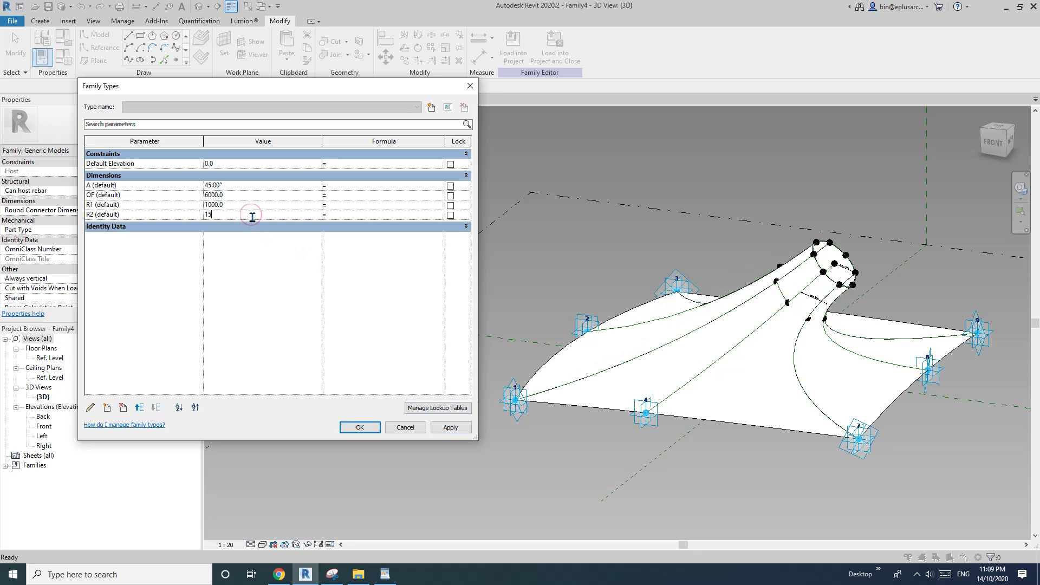
pyautogui.click(451, 428)
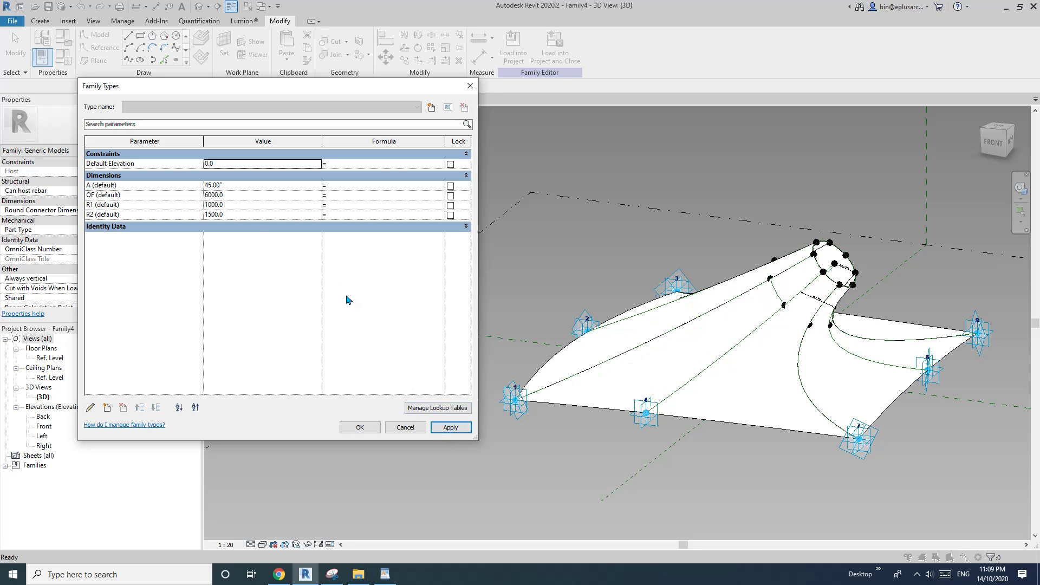
pyautogui.click(369, 426)
pyautogui.scroll(-3, 670, 277)
pyautogui.keyDown('shift'); pyautogui.moveTo(670, 276); pyautogui.dragTo(652, 295, button='middle'); pyautogui.keyUp('shift')
pyautogui.scroll(3, 658, 295)
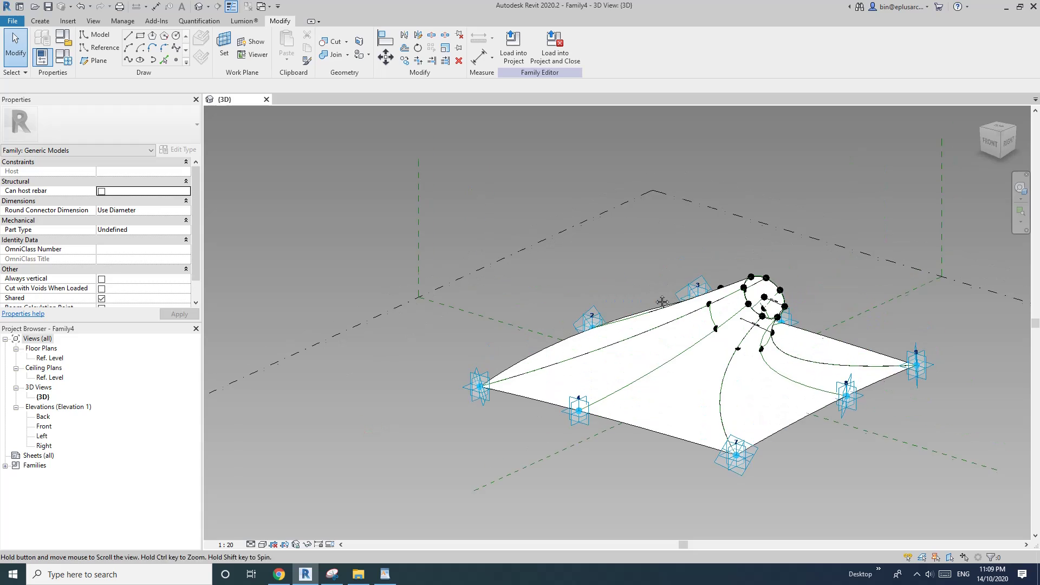
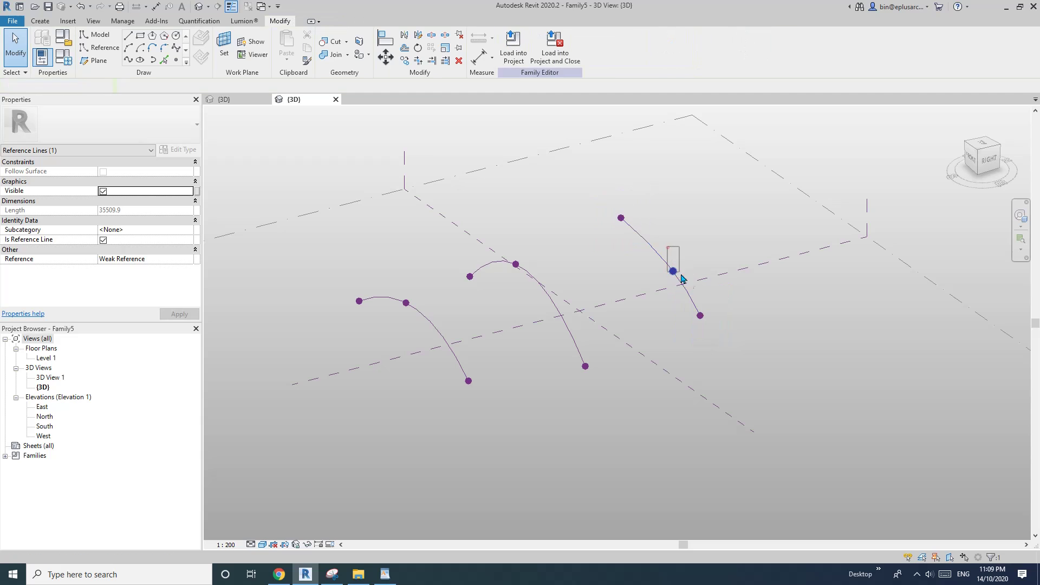
# Step: Create a lofted surface form from the three arched reference splines in the mass family
pyautogui.click(639, 232)
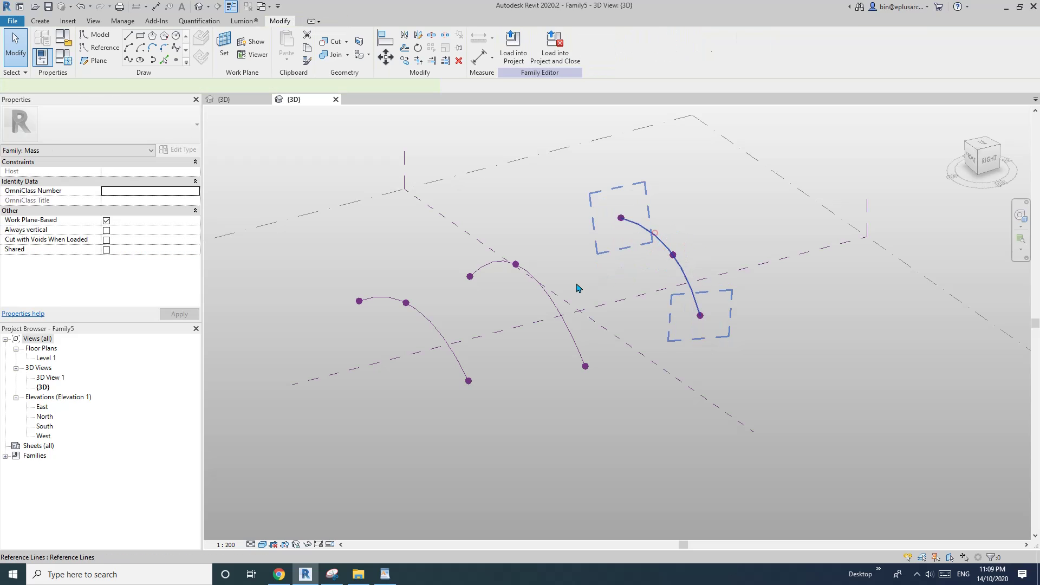
pyautogui.keyDown('ctrl'); pyautogui.click(549, 297); pyautogui.keyUp('ctrl')
pyautogui.keyDown('ctrl'); pyautogui.click(431, 326); pyautogui.keyUp('ctrl')
pyautogui.click(515, 46)
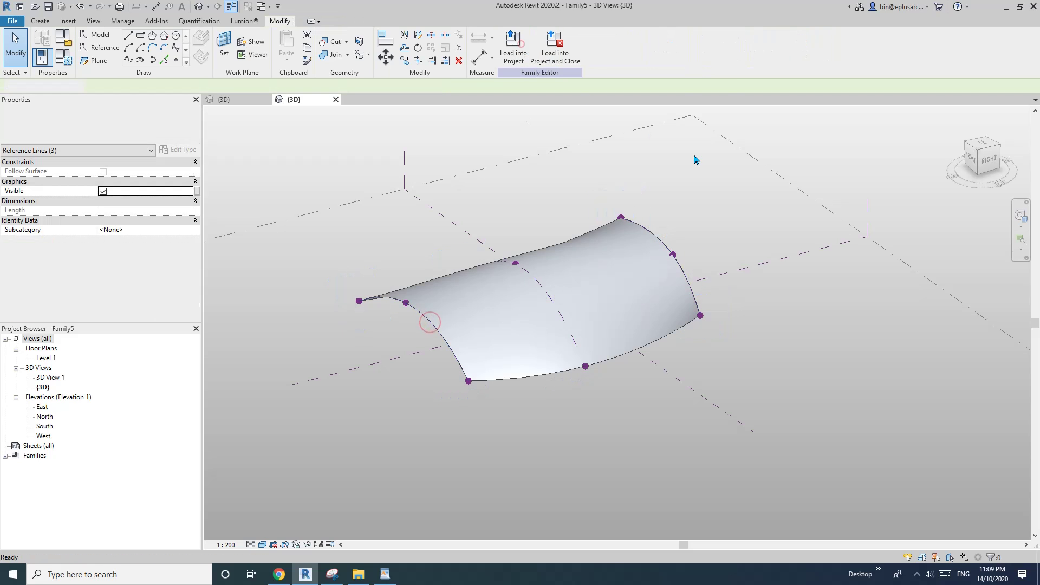
# Step: Move the middle reference point of the mass's right end curve outward to about 18235 mm from the centre plane
pyautogui.keyDown('shift'); pyautogui.moveTo(691, 158); pyautogui.dragTo(729, 331, button='middle'); pyautogui.keyUp('shift')
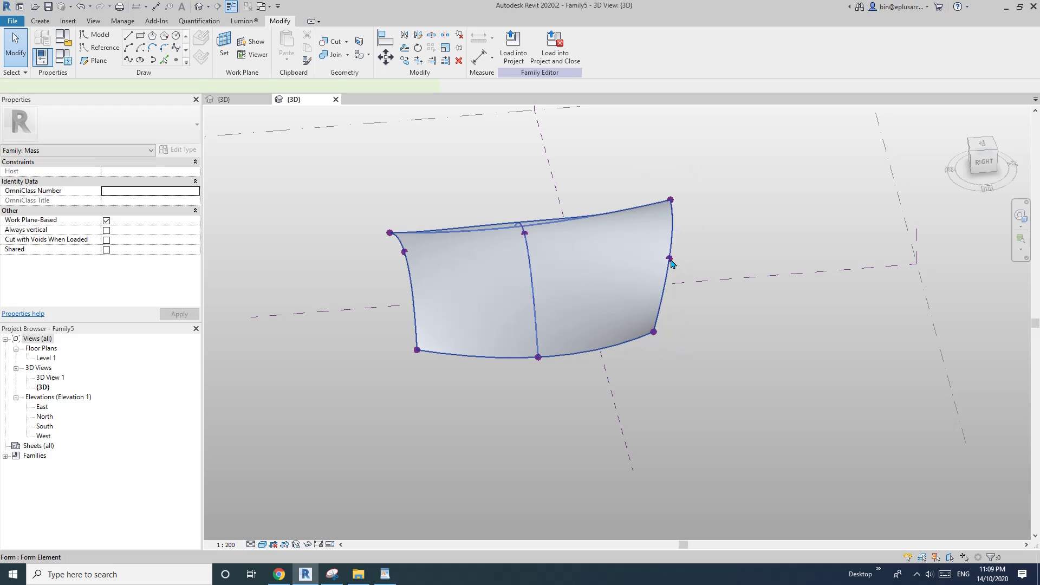
pyautogui.click(671, 260)
pyautogui.keyDown('shift'); pyautogui.moveTo(698, 270); pyautogui.dragTo(678, 332, button='middle'); pyautogui.keyUp('shift')
pyautogui.click(677, 330)
pyautogui.click(664, 283)
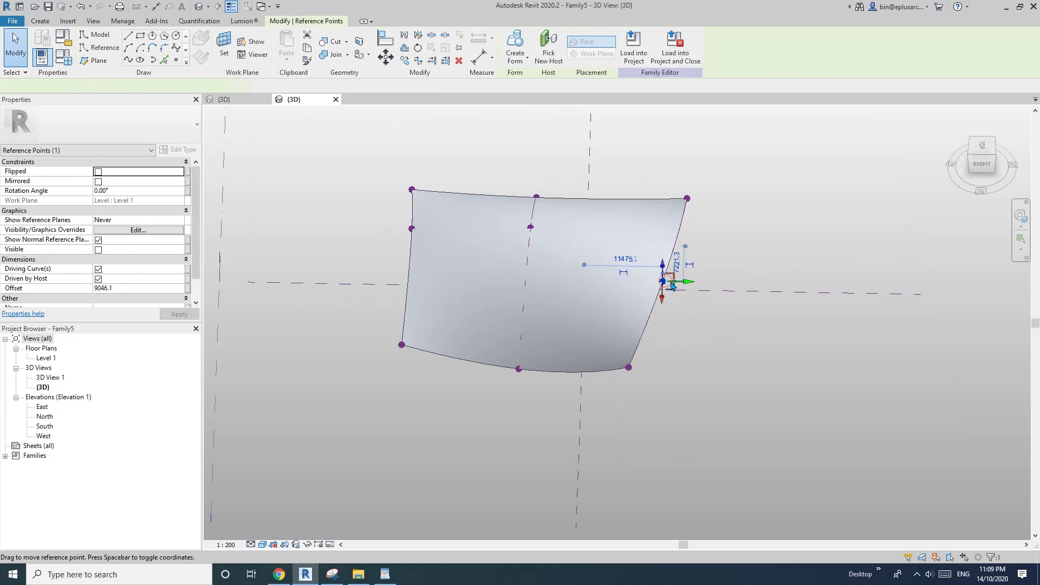
pyautogui.moveTo(704, 285); pyautogui.dragTo(722, 289)
pyautogui.keyDown('shift'); pyautogui.moveTo(711, 273); pyautogui.dragTo(717, 258, button='middle'); pyautogui.keyUp('shift')
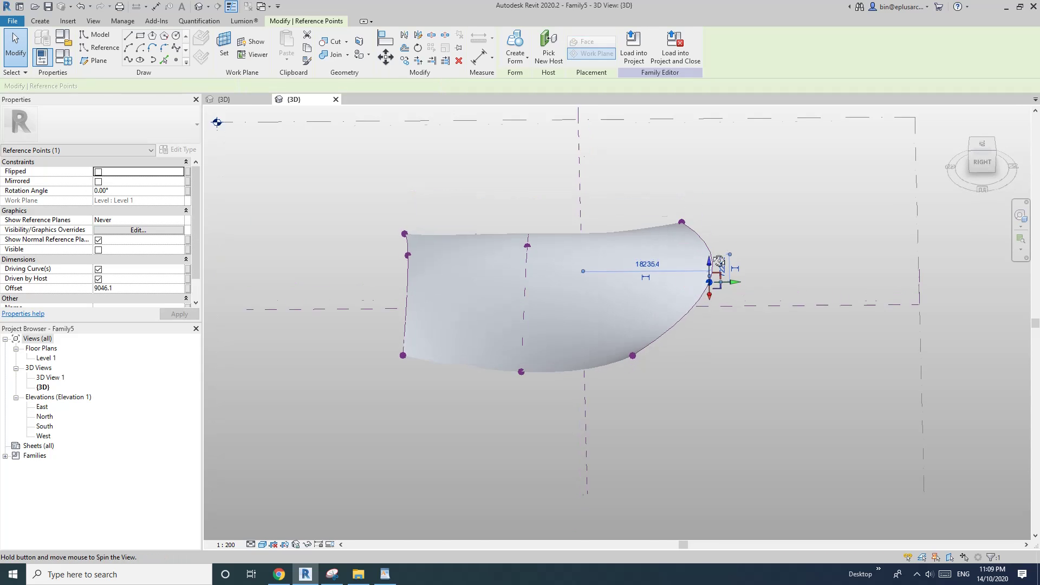
# Step: Move the middle reference point of the mass's left end curve outward to about 36059 mm from the centre plane
pyautogui.keyDown('shift'); pyautogui.moveTo(408, 258); pyautogui.dragTo(412, 206, button='middle'); pyautogui.keyUp('shift')
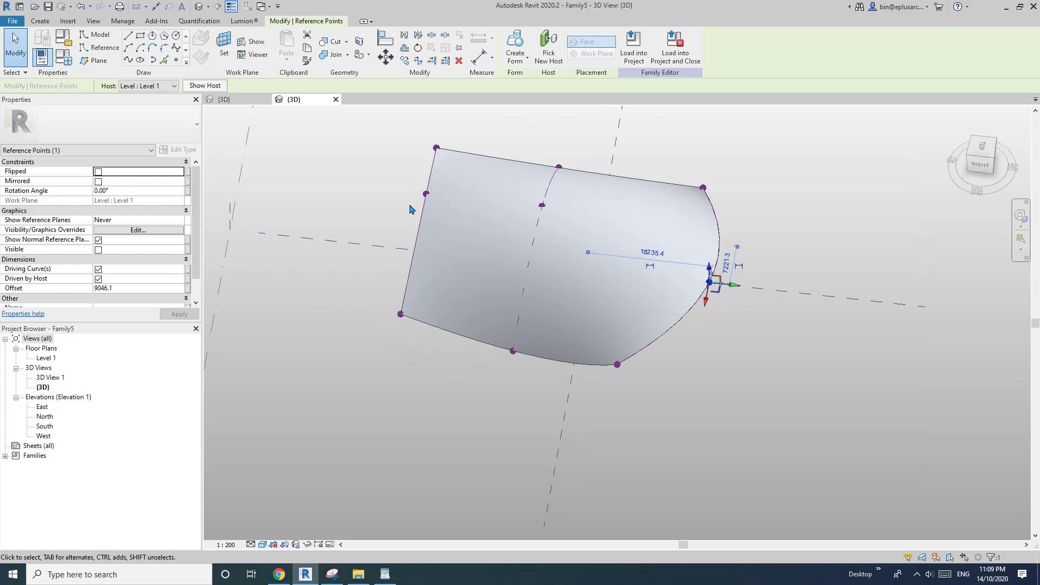
pyautogui.moveTo(401, 181); pyautogui.dragTo(454, 215)
pyautogui.moveTo(438, 197); pyautogui.dragTo(437, 237, button='middle')
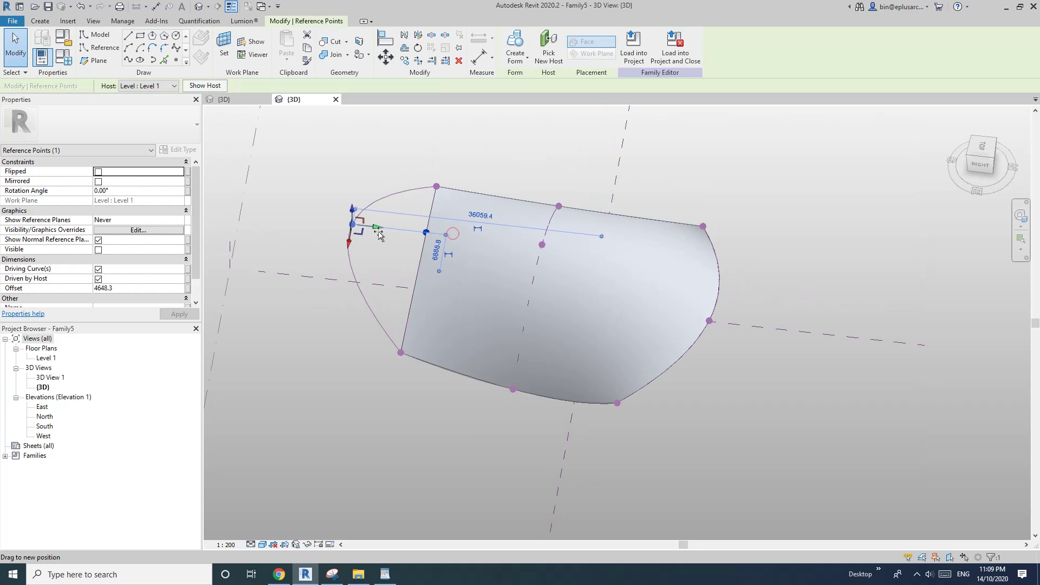
pyautogui.moveTo(379, 234); pyautogui.dragTo(353, 227)
# Step: Pull corner reference points of the end curves inward to round the outline, placing the front right one about 17633 mm from the lengthwise centre plane
pyautogui.keyDown('shift'); pyautogui.moveTo(510, 262); pyautogui.dragTo(503, 281, button='middle'); pyautogui.keyUp('shift')
pyautogui.moveTo(404, 162); pyautogui.dragTo(431, 230)
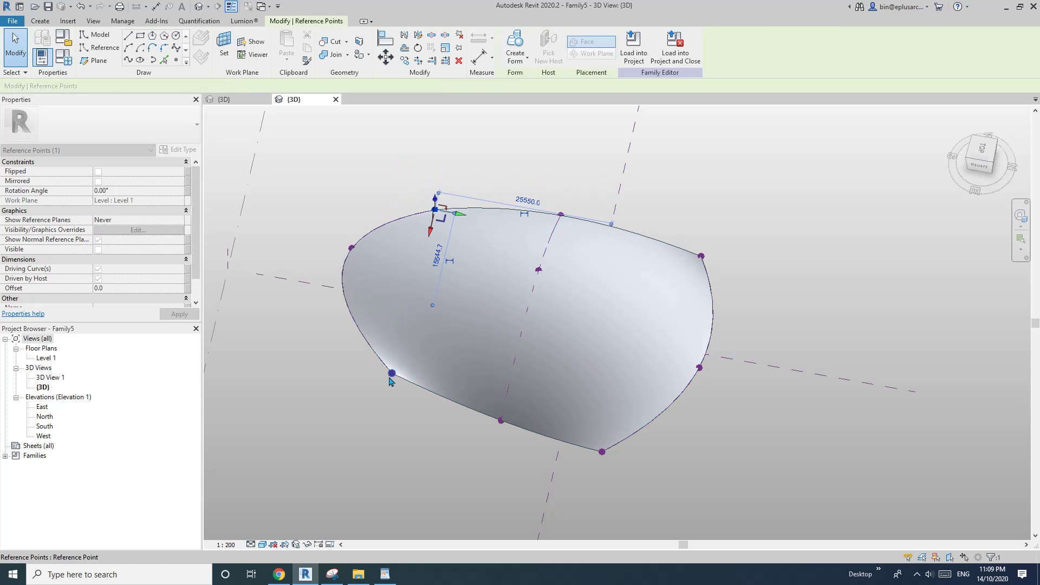
pyautogui.moveTo(342, 354); pyautogui.dragTo(389, 391)
pyautogui.keyDown('shift'); pyautogui.moveTo(572, 419); pyautogui.dragTo(596, 417, button='middle'); pyautogui.keyUp('shift')
pyautogui.click(613, 421)
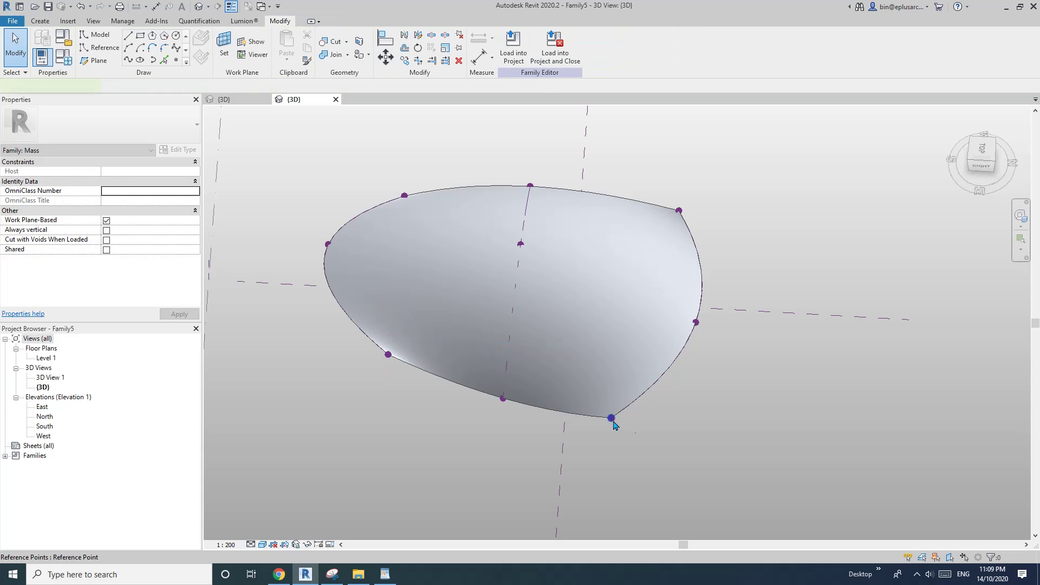
pyautogui.click(612, 418)
pyautogui.moveTo(612, 416); pyautogui.dragTo(613, 389)
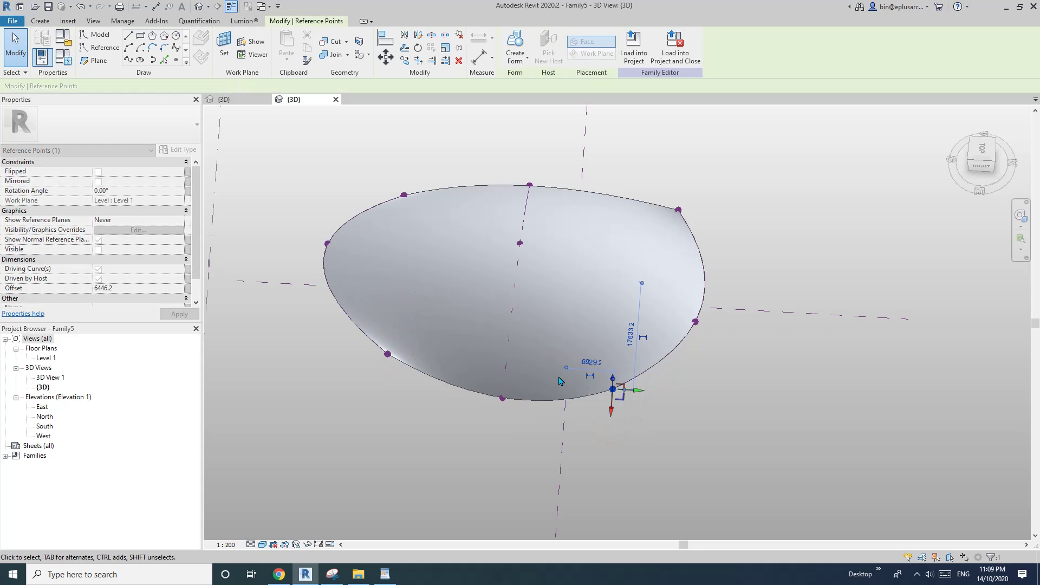
# Step: Raise the middle curve's crown reference point to an offset of about 19995 mm and adjust the right end's rear corner point
pyautogui.press('Escape')
pyautogui.click(520, 243)
pyautogui.keyDown('shift'); pyautogui.moveTo(547, 326); pyautogui.dragTo(512, 277, button='middle'); pyautogui.keyUp('shift')
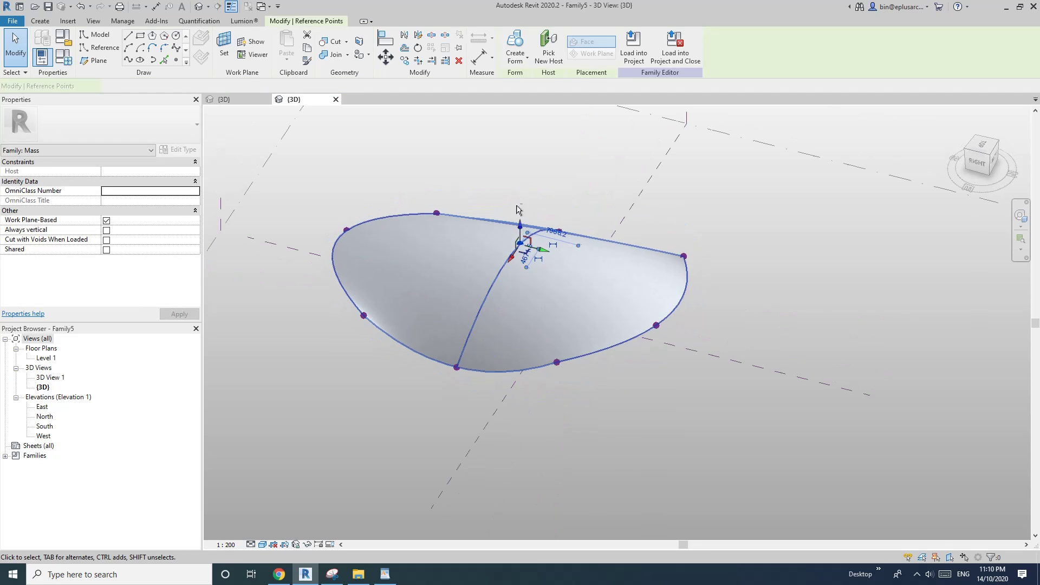
pyautogui.moveTo(519, 223); pyautogui.dragTo(520, 157)
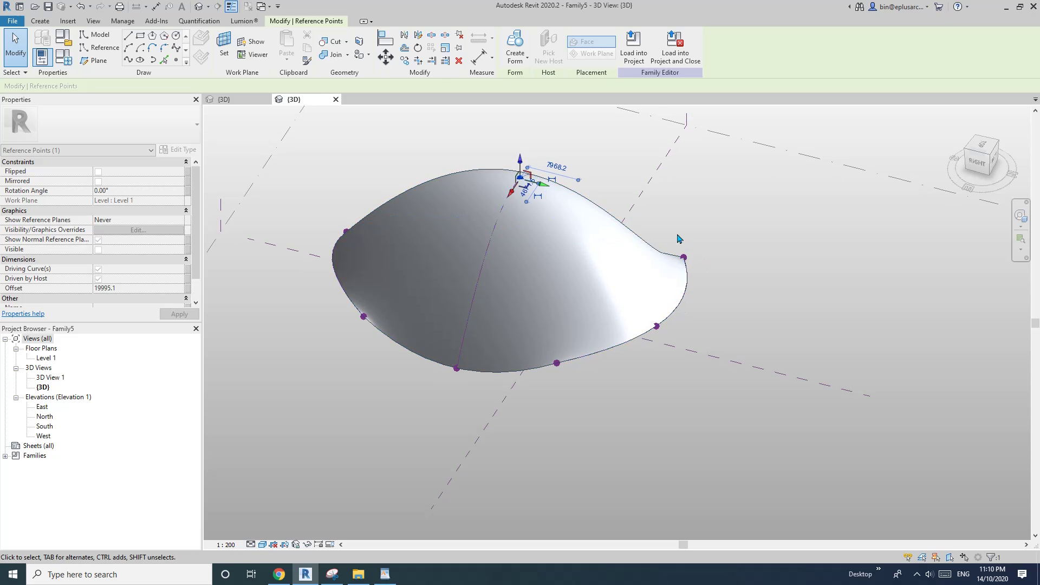
pyautogui.keyDown('shift'); pyautogui.moveTo(584, 268); pyautogui.dragTo(631, 271, button='middle'); pyautogui.keyUp('shift')
pyautogui.moveTo(669, 275); pyautogui.dragTo(692, 251)
# Step: In the left side view, lower the end curve's raised reference points towards Level 1, with its middle point at an offset of about 946 mm
pyautogui.keyDown('shift'); pyautogui.moveTo(689, 276); pyautogui.dragTo(503, 263, button='middle'); pyautogui.keyUp('shift')
pyautogui.click(505, 262)
pyautogui.click(987, 155)
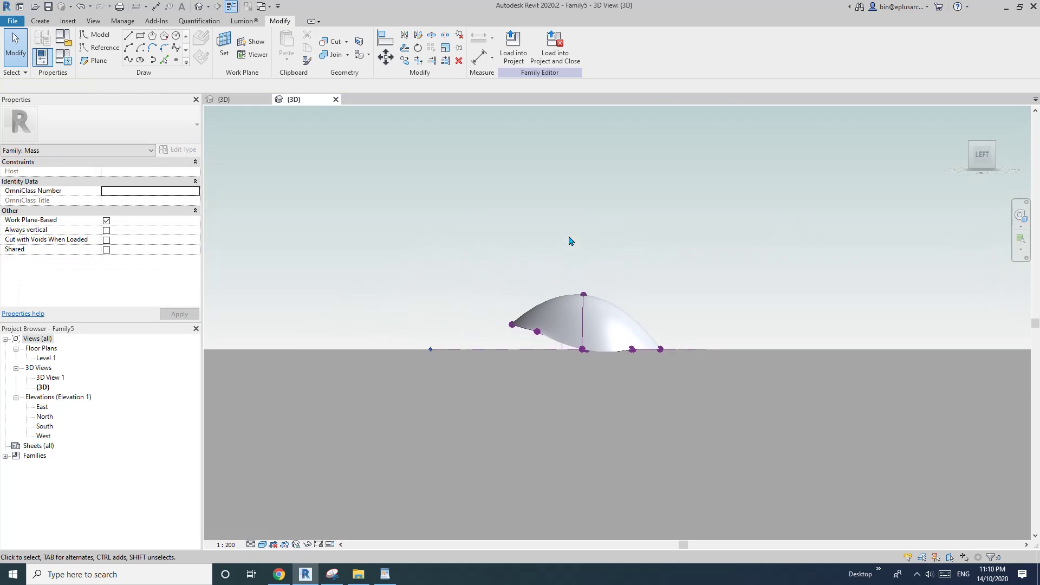
pyautogui.scroll(4, 571, 238)
pyautogui.moveTo(625, 386); pyautogui.dragTo(629, 385)
pyautogui.moveTo(649, 369); pyautogui.dragTo(625, 358, button='middle')
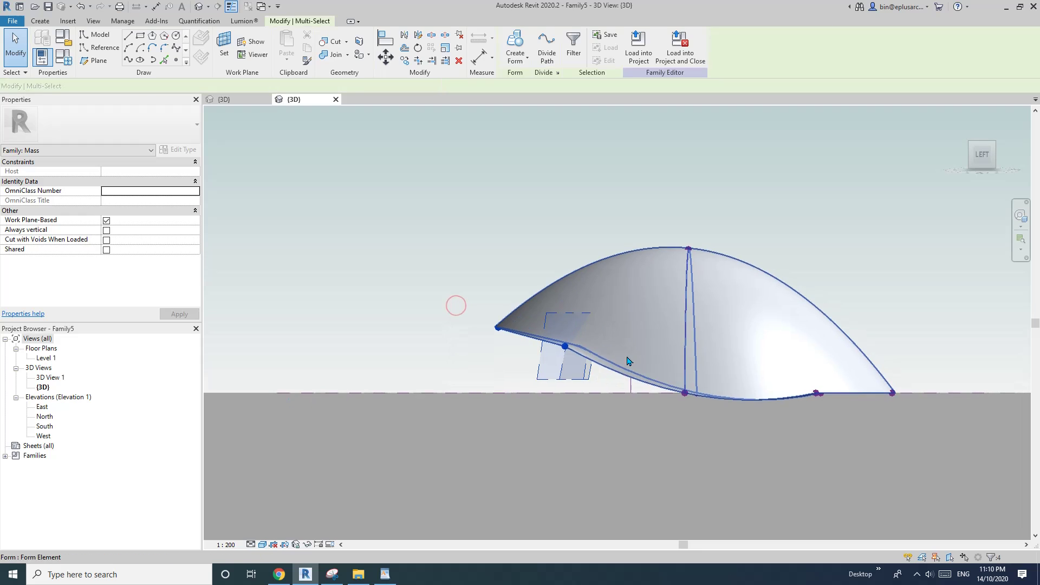
pyautogui.press('Down')
pyautogui.press('Down')
pyautogui.press('Down')
pyautogui.press('Down')
pyautogui.press('Down')
pyautogui.press('Down')
pyautogui.press('Down')
pyautogui.press('Down')
pyautogui.press('Down')
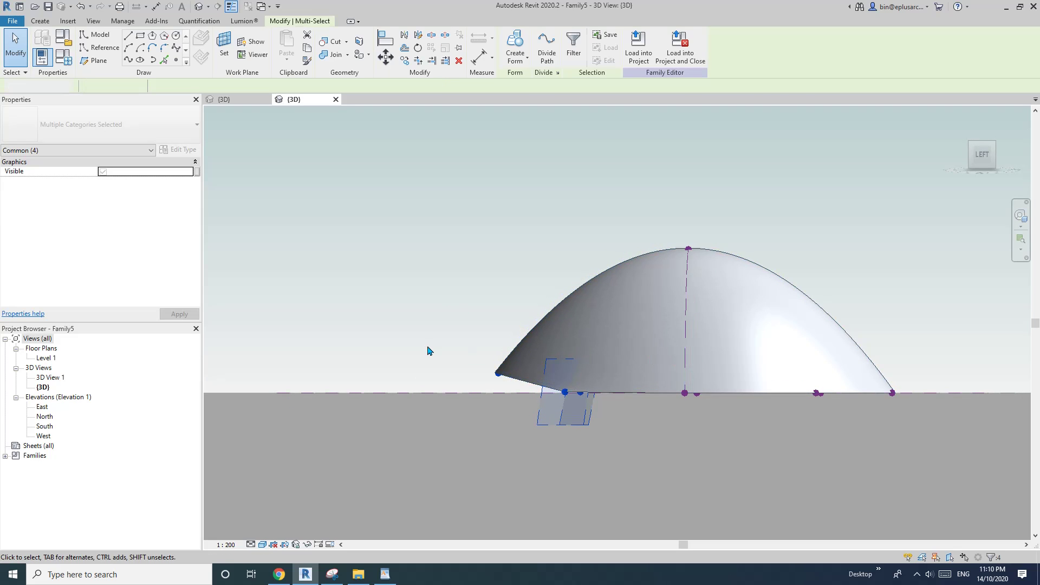
pyautogui.moveTo(423, 344); pyautogui.dragTo(528, 401)
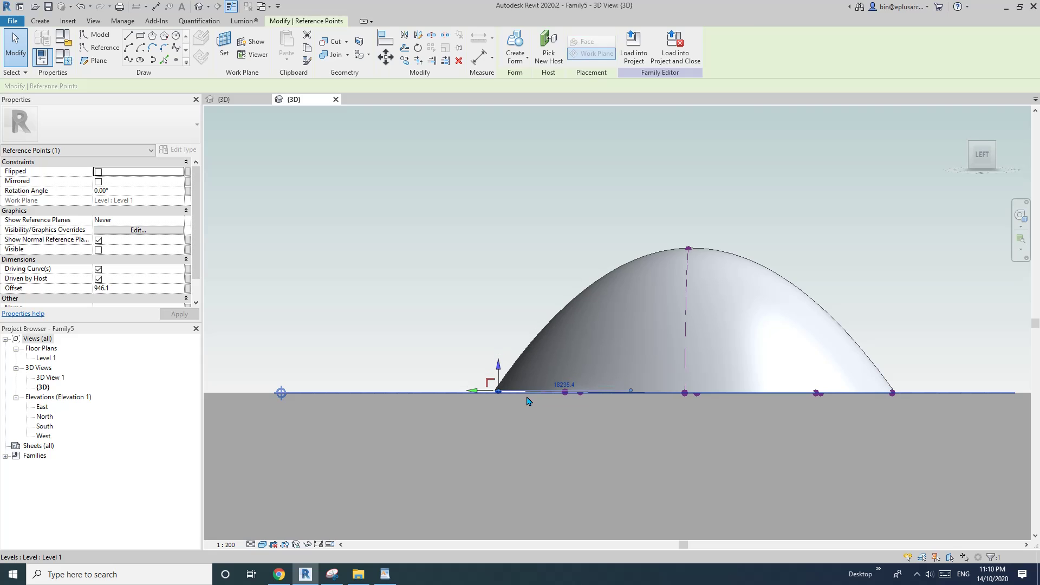
pyautogui.press('Escape')
# Step: Divide the surface of the domed mass form into a UV grid
pyautogui.keyDown('shift'); pyautogui.moveTo(624, 320); pyautogui.dragTo(679, 263, button='middle'); pyautogui.keyUp('shift')
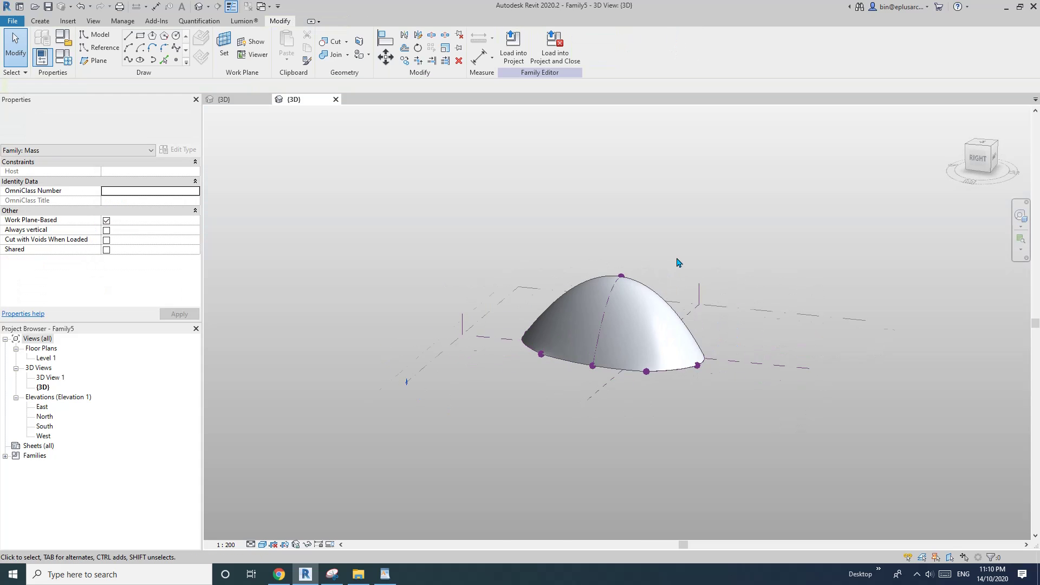
pyautogui.scroll(2, 679, 262)
pyautogui.keyDown('shift'); pyautogui.moveTo(622, 316); pyautogui.dragTo(693, 363, button='middle'); pyautogui.keyUp('shift')
pyautogui.click(580, 281)
pyautogui.keyDown('shift'); pyautogui.moveTo(610, 293); pyautogui.dragTo(652, 364, button='middle'); pyautogui.keyUp('shift')
pyautogui.press('Escape')
pyautogui.click(652, 364)
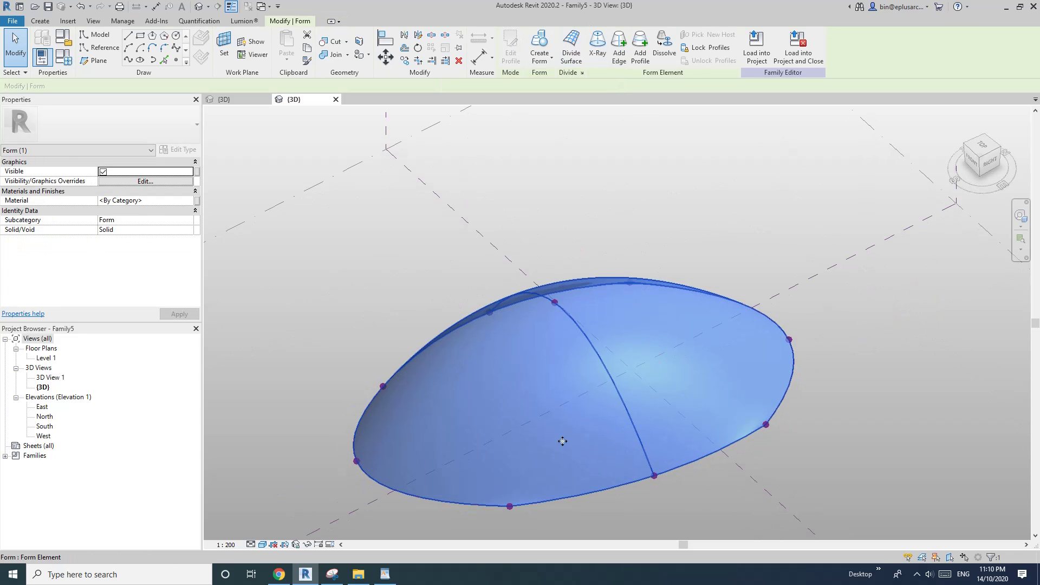
pyautogui.click(573, 50)
pyautogui.press('Escape')
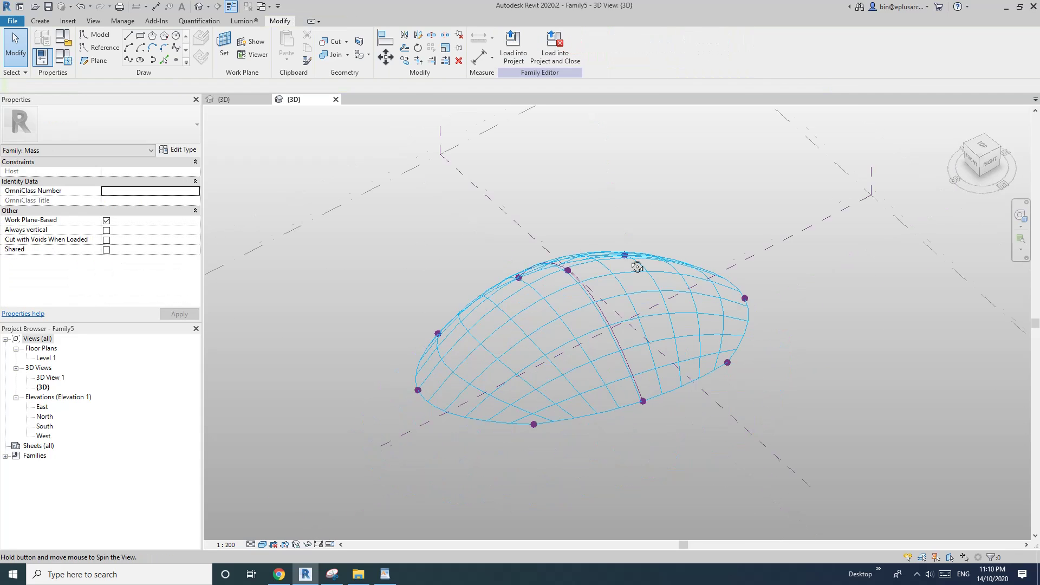
# Step: Turn on the display of nodes in the divided surface's surface representation settings
pyautogui.keyDown('shift'); pyautogui.moveTo(631, 262); pyautogui.dragTo(677, 318, button='middle'); pyautogui.keyUp('shift')
pyautogui.click(559, 313)
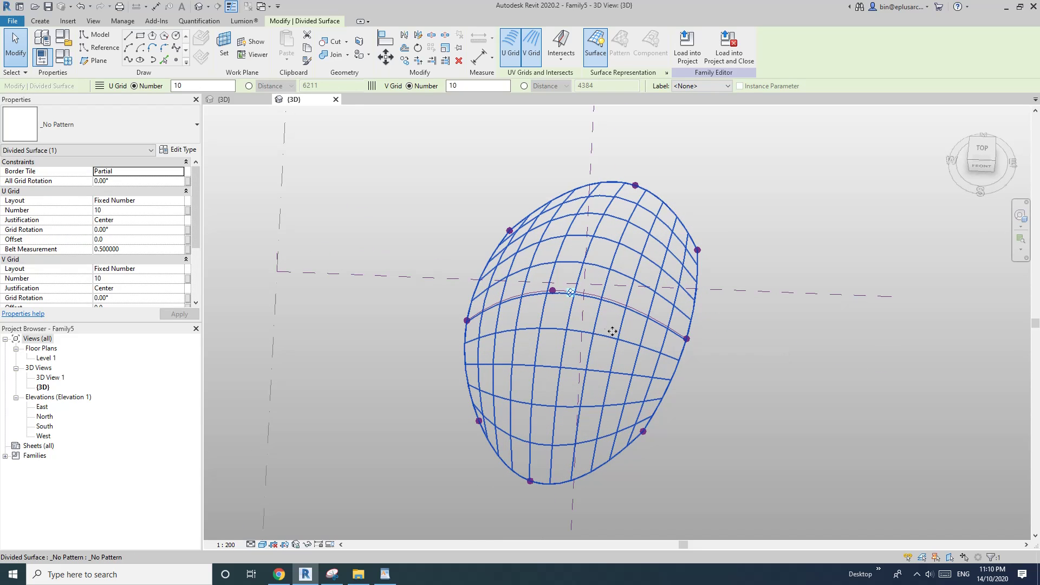
pyautogui.click(686, 356)
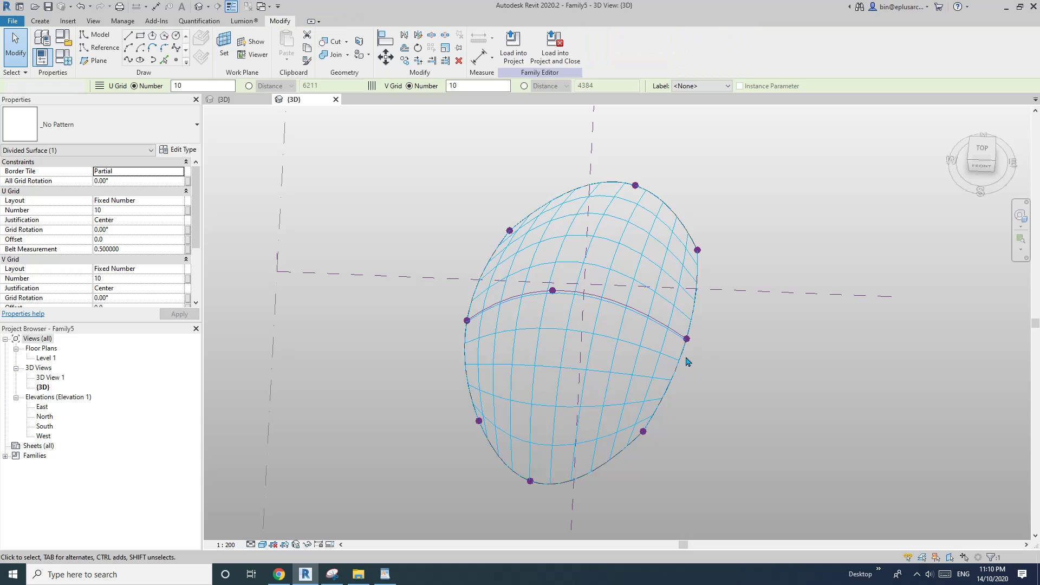
pyautogui.keyDown('shift'); pyautogui.moveTo(666, 347); pyautogui.dragTo(615, 262, button='middle'); pyautogui.keyUp('shift')
pyautogui.scroll(1, 564, 325)
pyautogui.click(578, 314)
pyautogui.scroll(2, 578, 312)
pyautogui.click(666, 73)
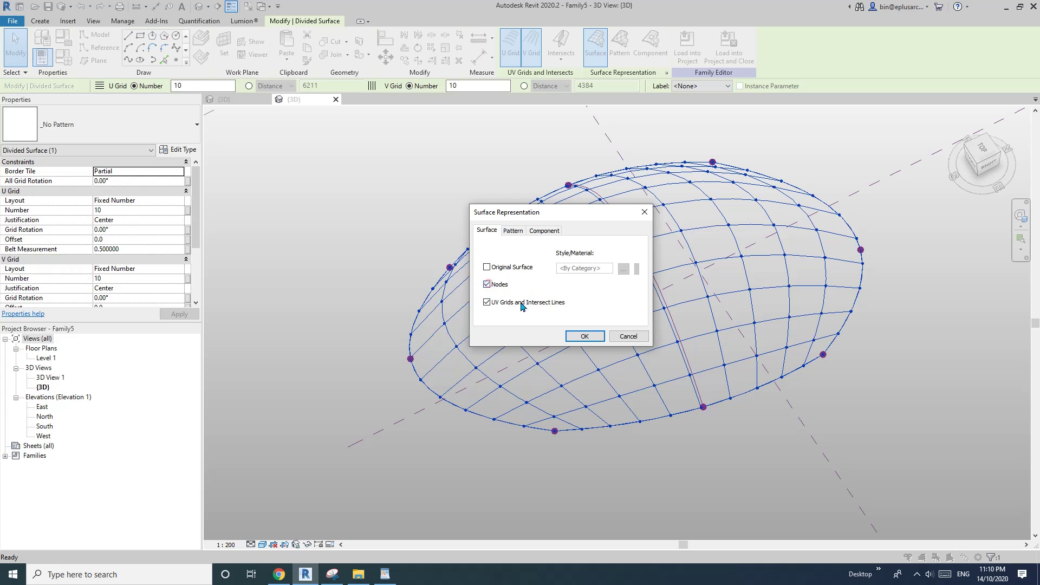
pyautogui.click(584, 336)
pyautogui.press('Escape')
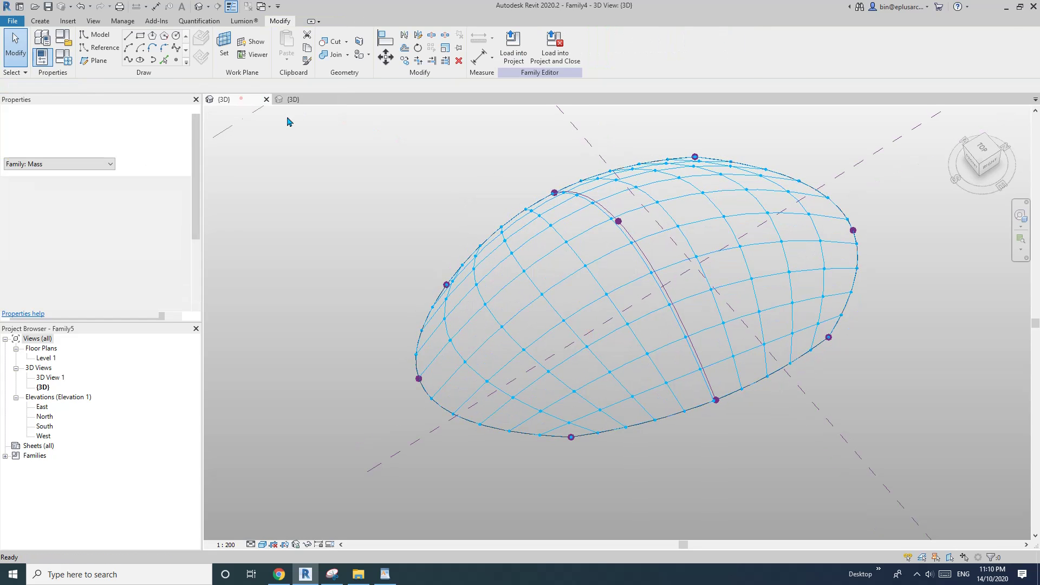
# Step: Load the Family4 panel into the mass family and try to place it on the divided surface's nodes
pyautogui.click(241, 99)
pyautogui.click(554, 55)
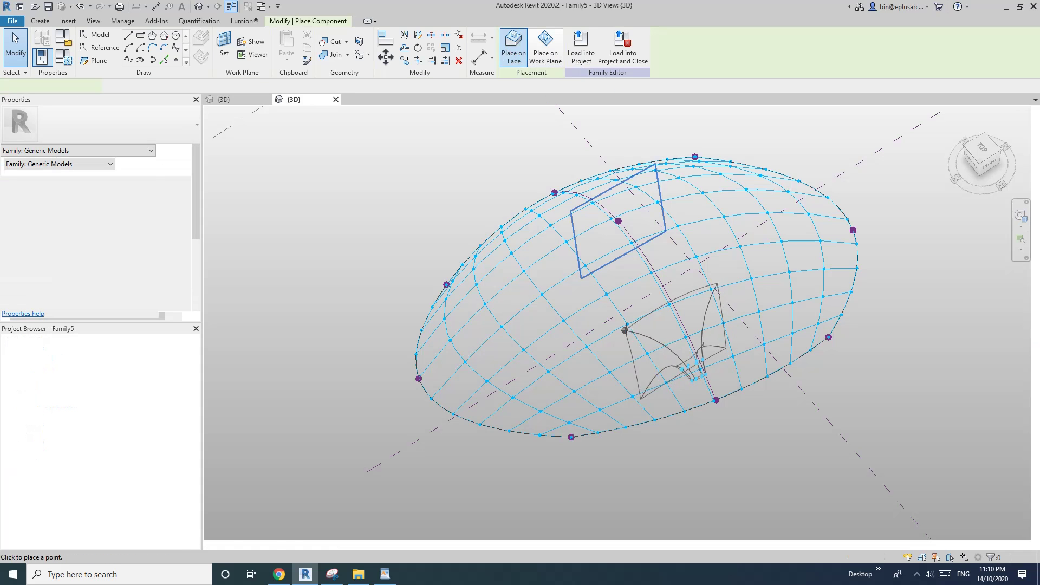
pyautogui.keyDown('shift'); pyautogui.moveTo(601, 283); pyautogui.dragTo(594, 344, button='middle'); pyautogui.keyUp('shift')
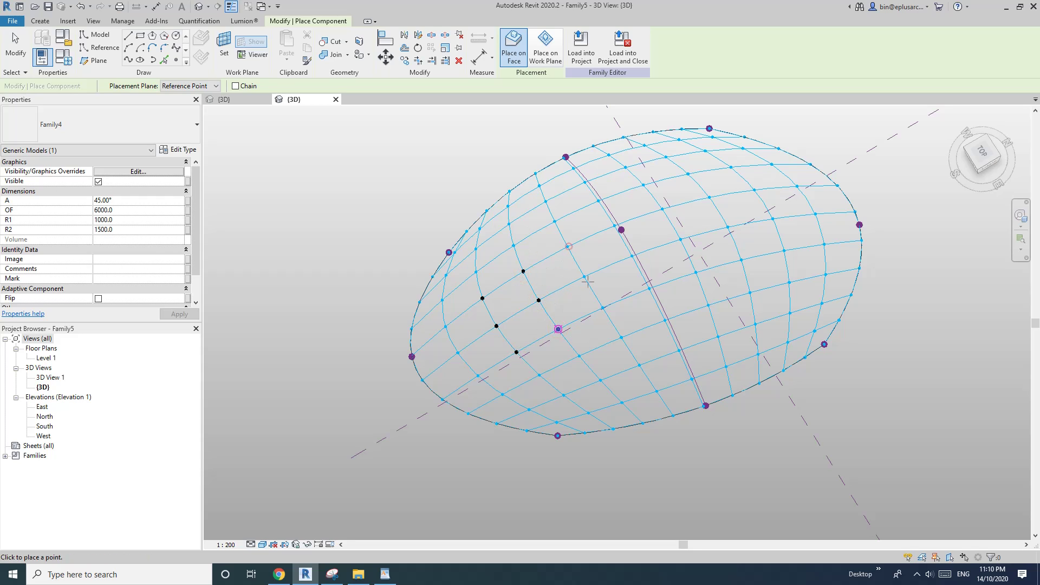
pyautogui.click(602, 307)
pyautogui.click(612, 323)
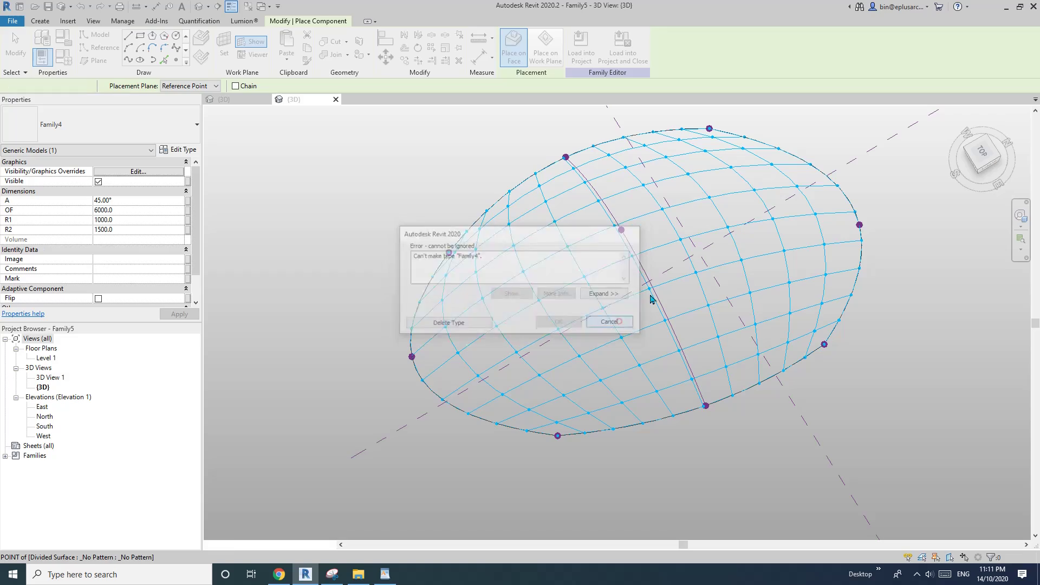
pyautogui.press('Escape')
pyautogui.keyDown('shift'); pyautogui.moveTo(678, 274); pyautogui.dragTo(639, 205, button='middle'); pyautogui.keyUp('shift')
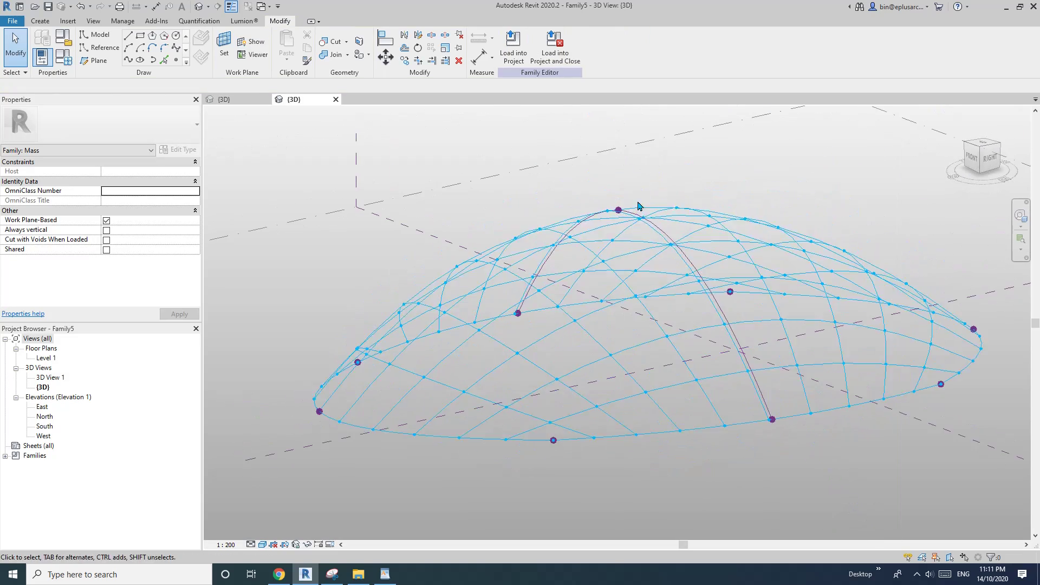
pyautogui.click(619, 212)
pyautogui.click(619, 212)
pyautogui.click(621, 214)
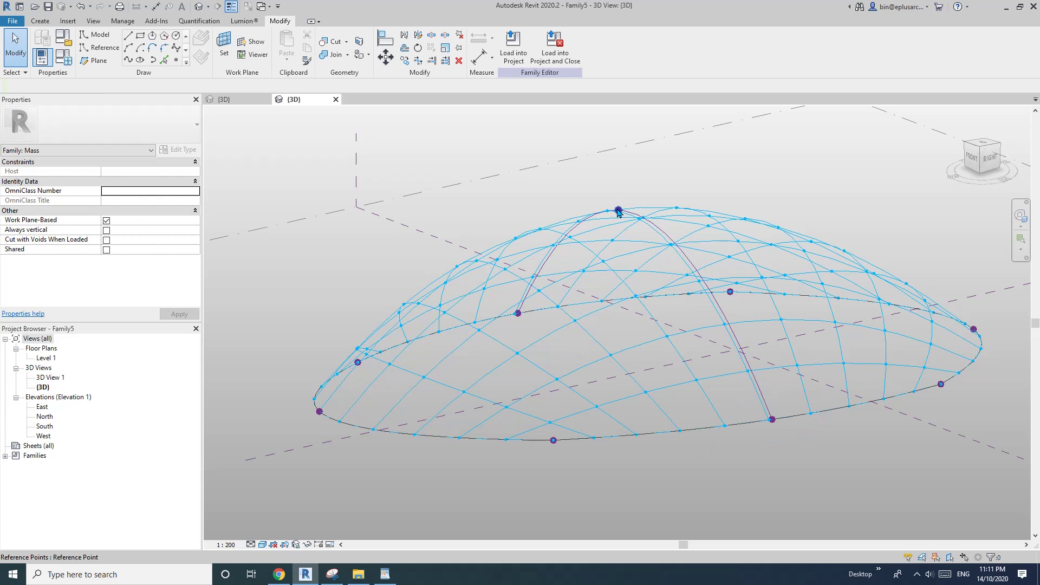
pyautogui.keyDown('shift'); pyautogui.moveTo(622, 248); pyautogui.dragTo(599, 297, button='middle'); pyautogui.keyUp('shift')
# Step: Enable Always vertical in the Family4 panel family and reload it into the mass, overwriting the existing version
pyautogui.click(234, 100)
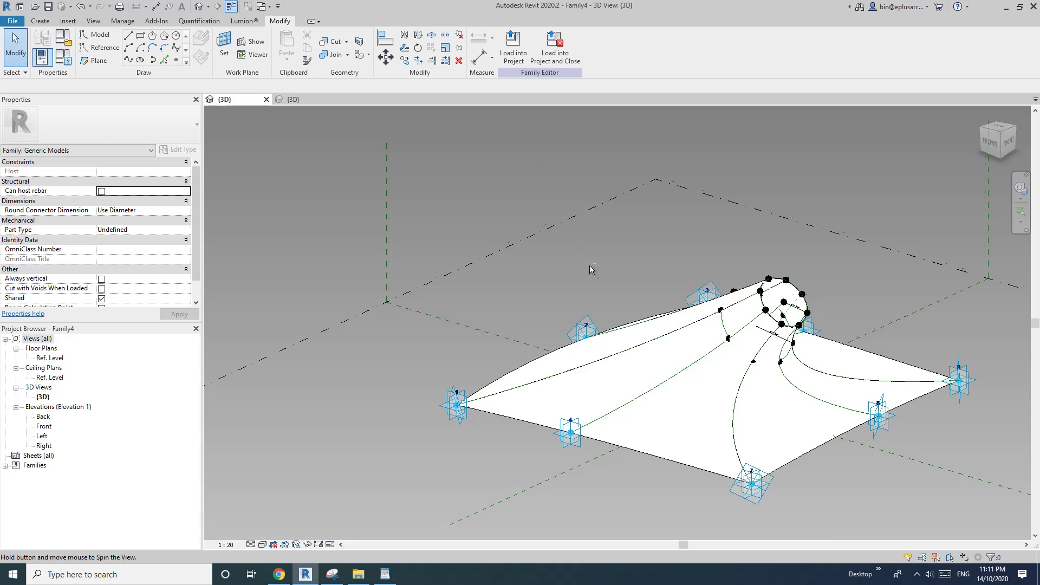
pyautogui.keyDown('shift'); pyautogui.moveTo(590, 269); pyautogui.dragTo(365, 301, button='middle'); pyautogui.keyUp('shift')
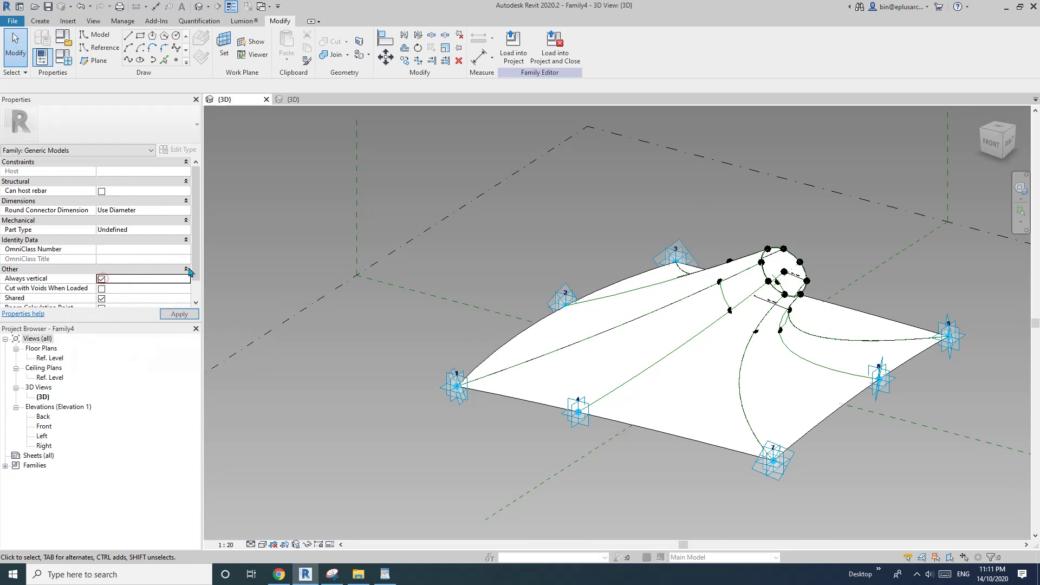
pyautogui.click(514, 54)
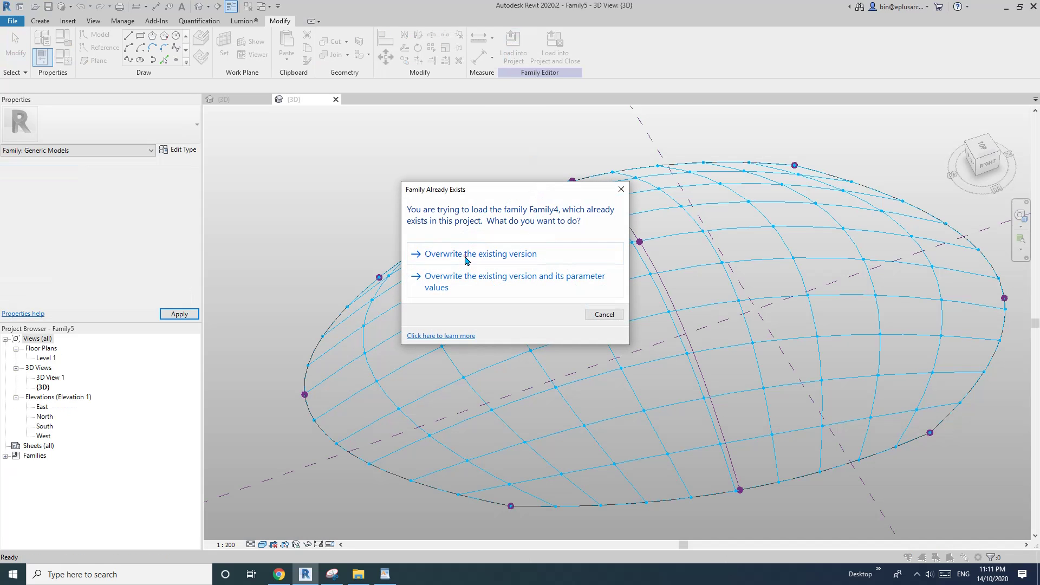
pyautogui.click(465, 255)
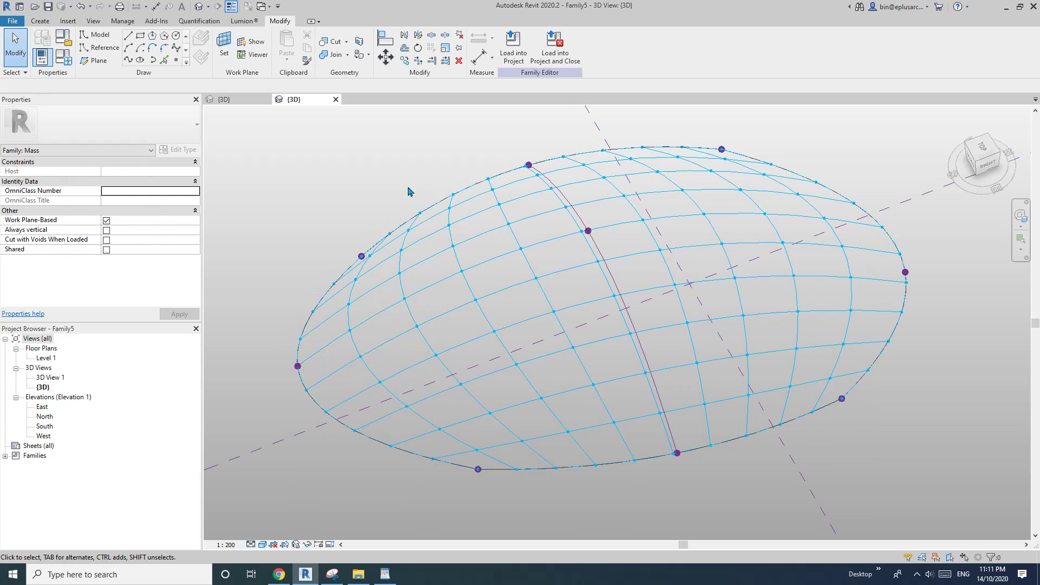
# Step: Try to place the reloaded Family4 panel on a three-by-three block of nodes in the left half of the divided surface
pyautogui.moveTo(426, 177); pyautogui.dragTo(438, 182, button='middle')
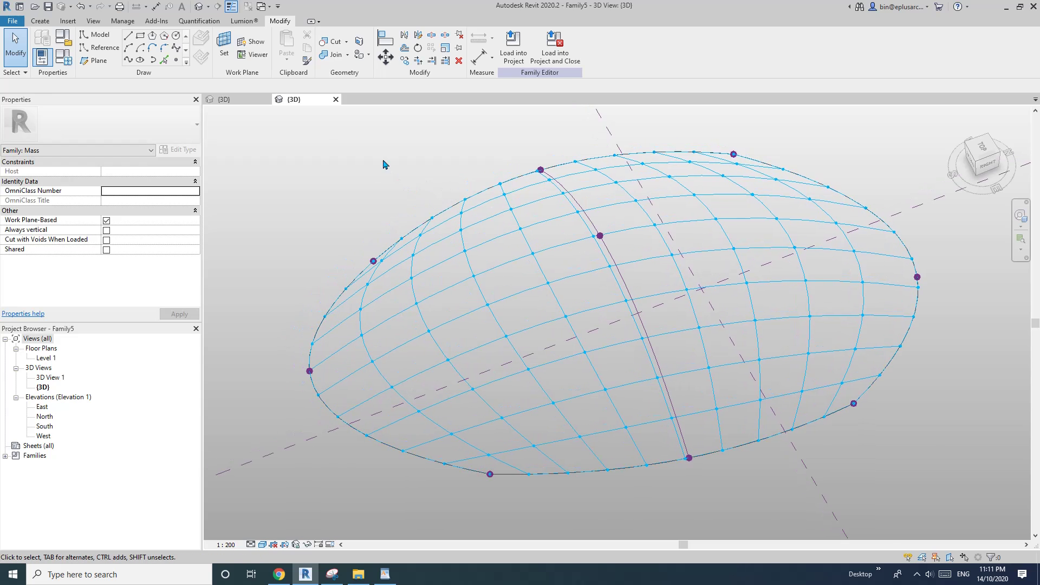
pyautogui.click(48, 23)
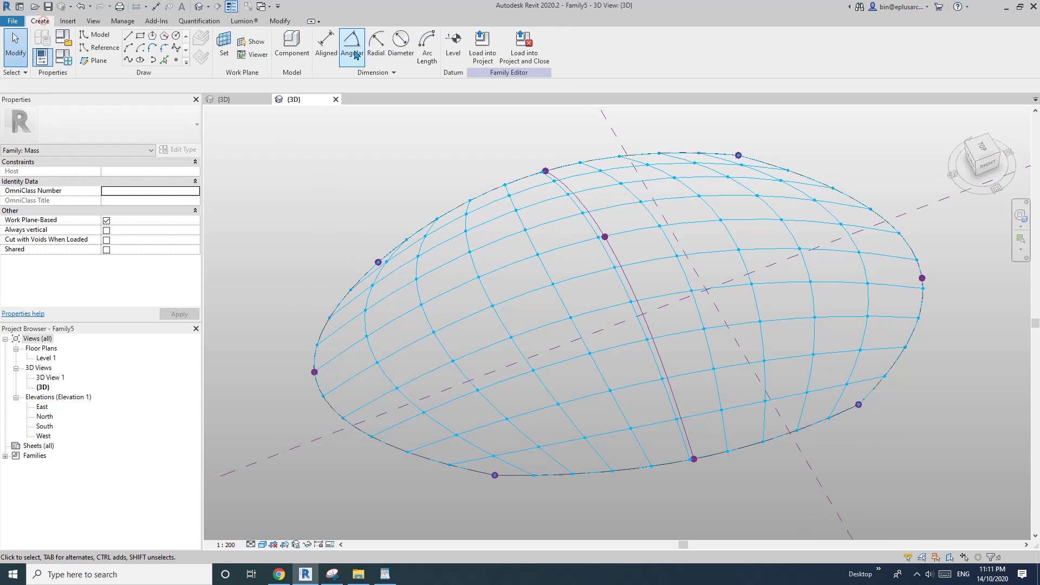
pyautogui.click(484, 276)
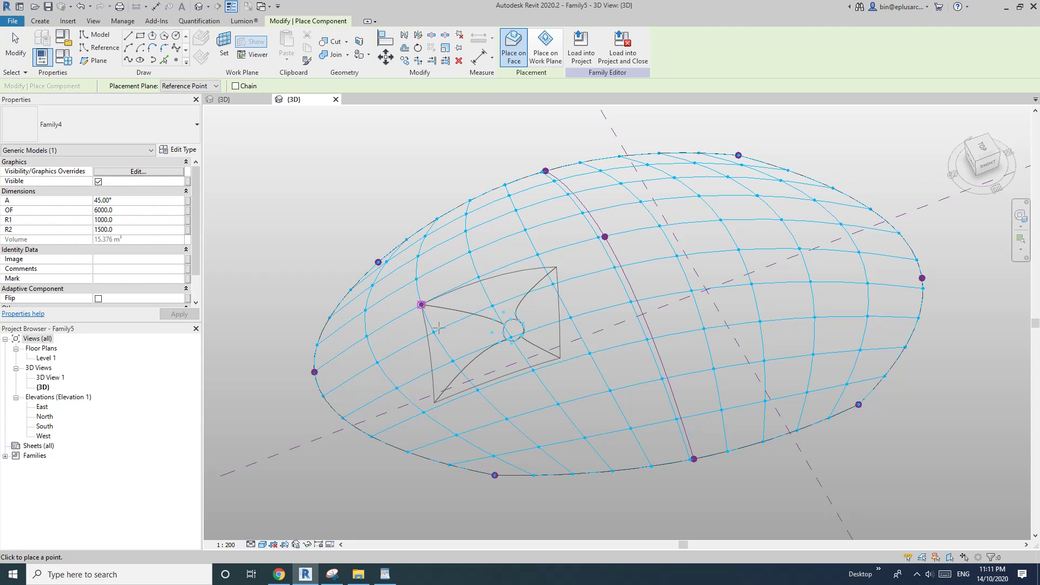
pyautogui.click(422, 305)
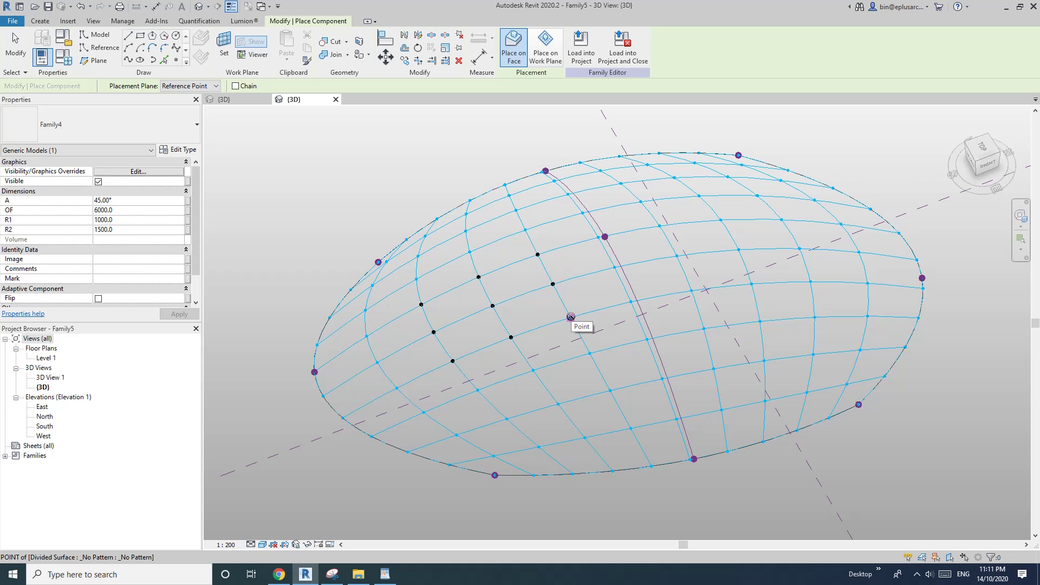
pyautogui.press('Escape')
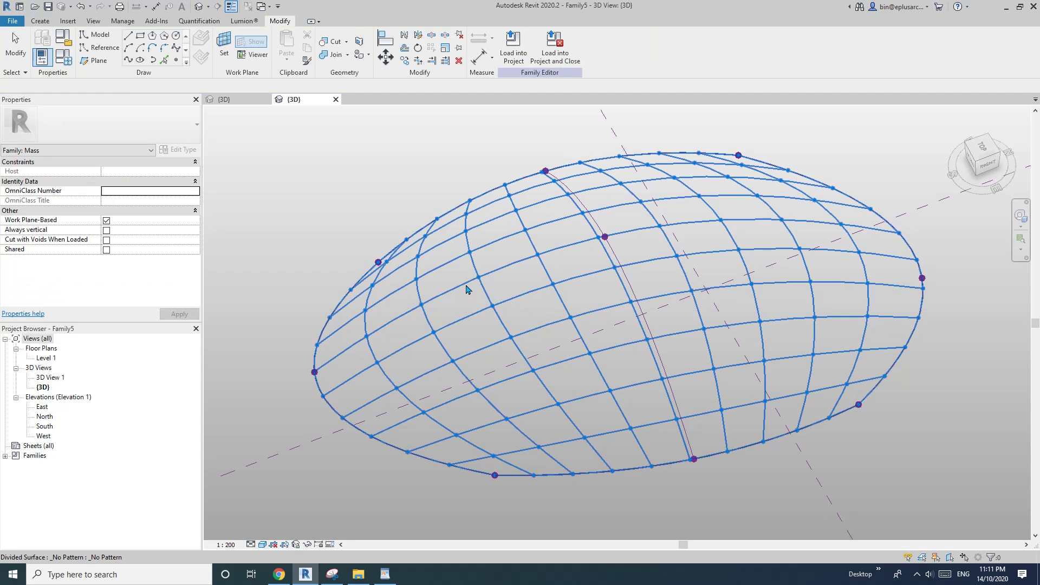
# Step: Place one Family4 nozzle panel by its nine adaptive points on neighbouring nodes of the divided surface
pyautogui.click(40, 20)
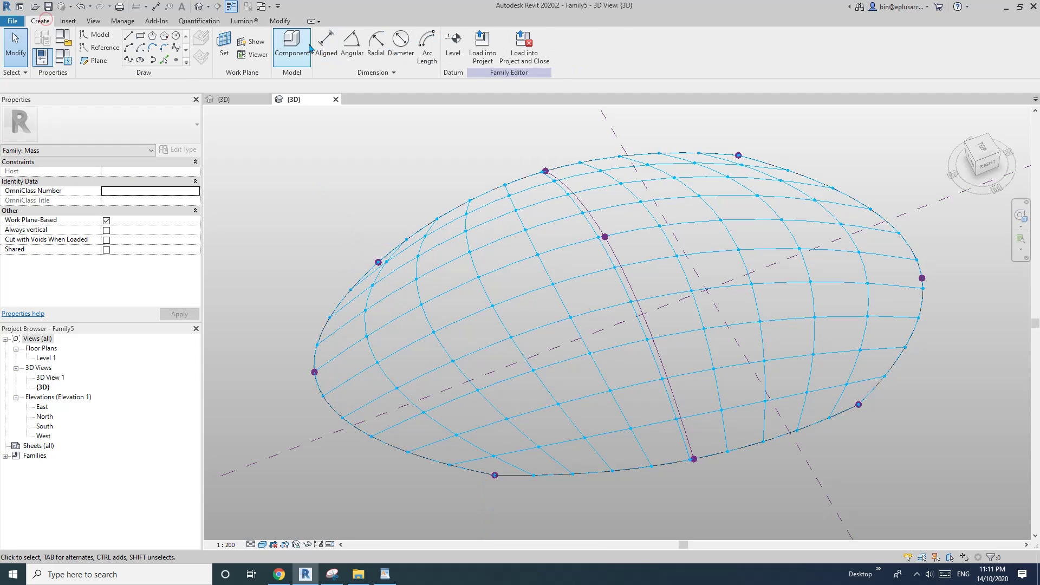
pyautogui.click(479, 278)
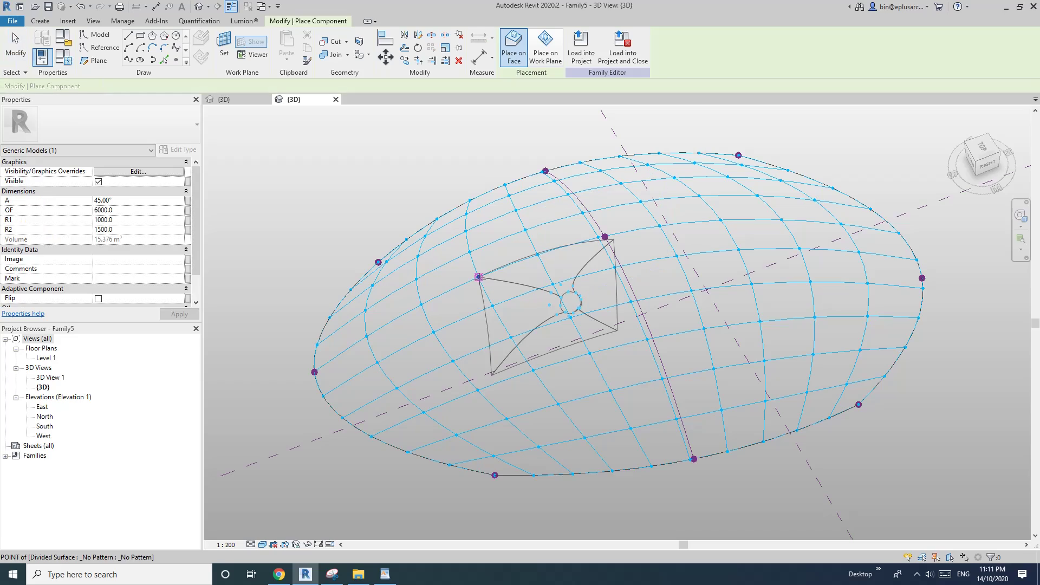
pyautogui.press('Escape')
pyautogui.press('Escape')
pyautogui.keyDown('shift'); pyautogui.moveTo(631, 325); pyautogui.dragTo(667, 267, button='middle'); pyautogui.keyUp('shift')
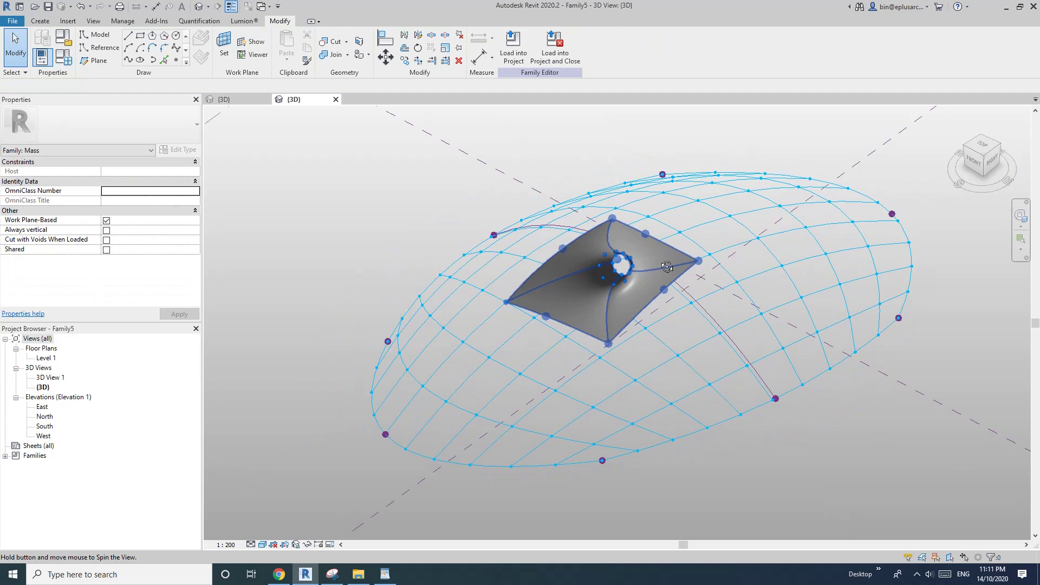
# Step: Delete the Family4 nozzle panel that was placed on the divided surface
pyautogui.click(580, 272)
pyautogui.keyDown('shift'); pyautogui.moveTo(580, 273); pyautogui.dragTo(534, 338, button='middle'); pyautogui.keyUp('shift')
pyautogui.scroll(1, 593, 305)
pyautogui.press('Delete')
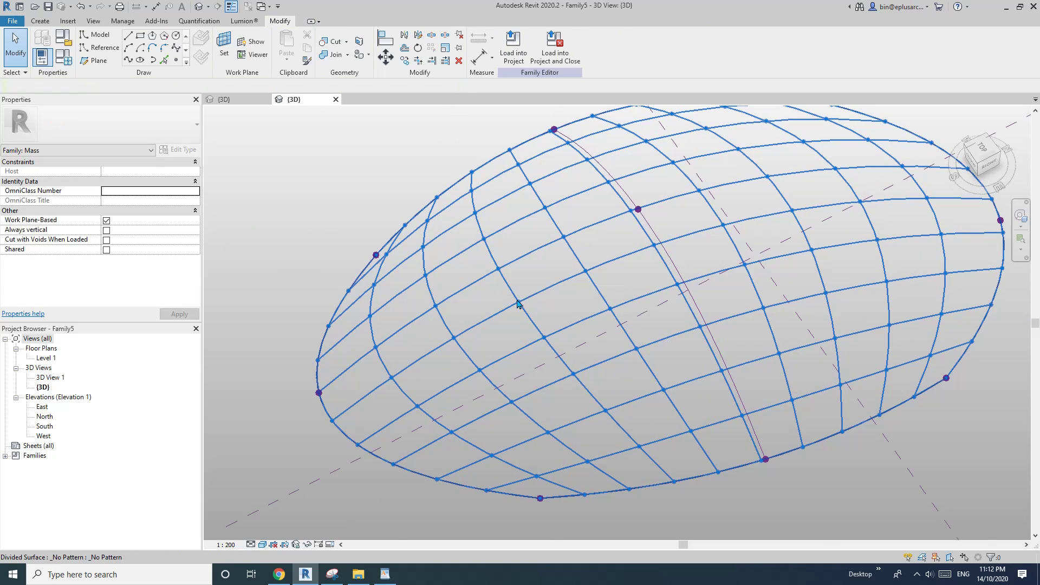
# Step: Place a new Family4 panel by its nine adaptive points on a three-by-three block of nodes in the left half of the divided surface
pyautogui.click(39, 20)
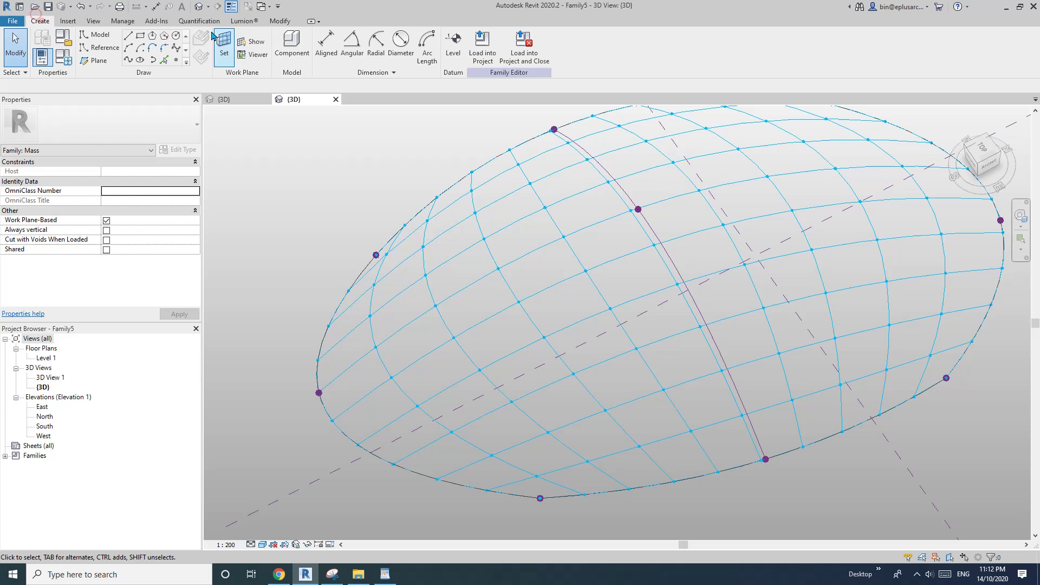
pyautogui.click(291, 48)
pyautogui.click(479, 370)
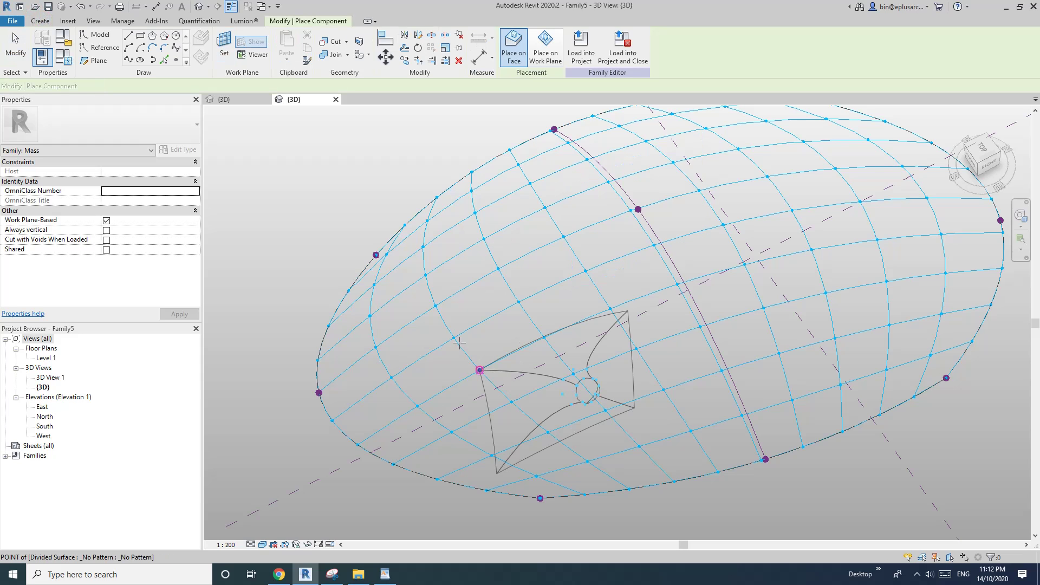
pyautogui.click(454, 337)
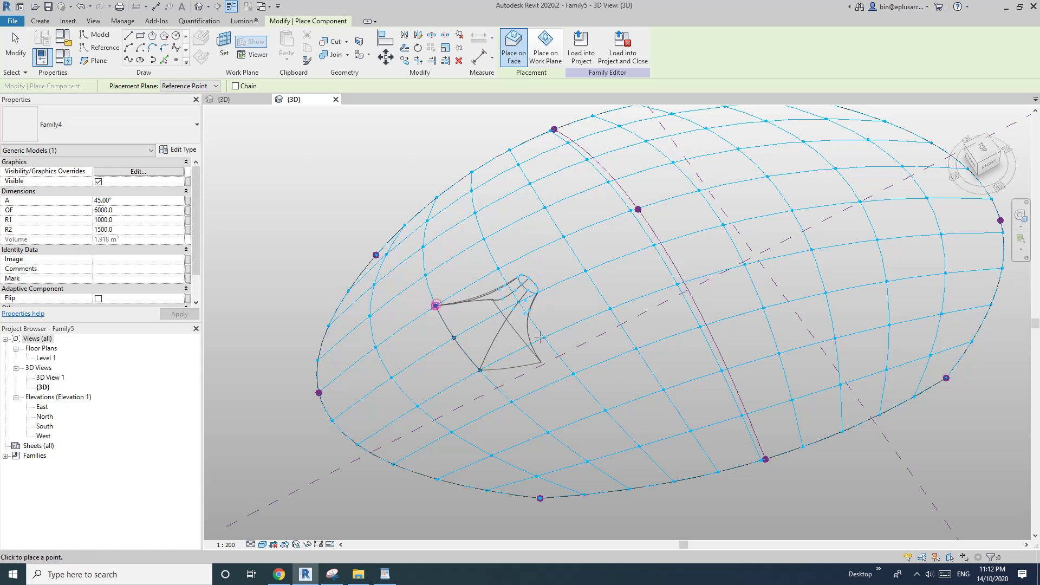
pyautogui.click(435, 306)
pyautogui.click(544, 337)
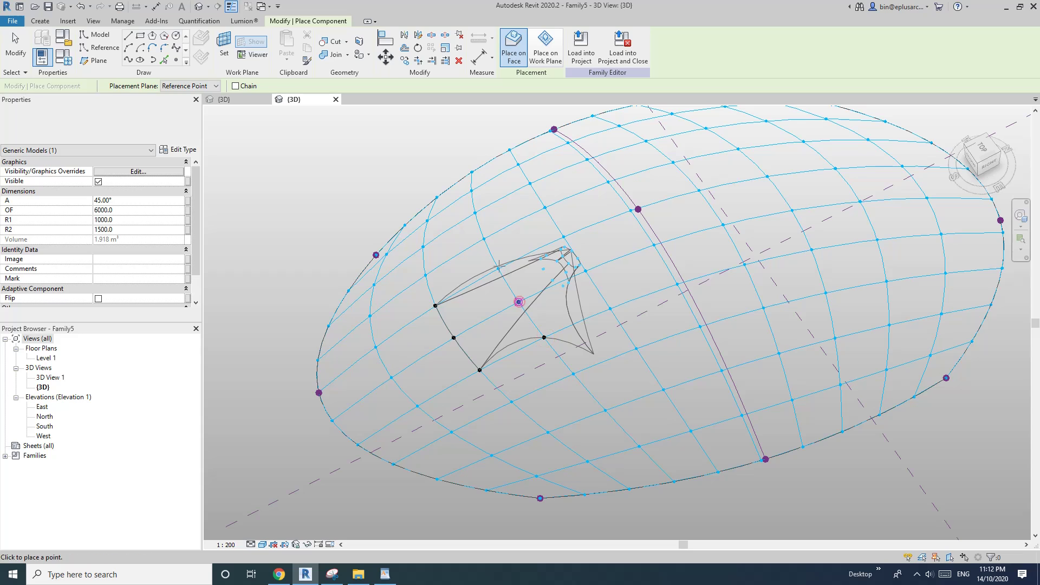
pyautogui.click(519, 302)
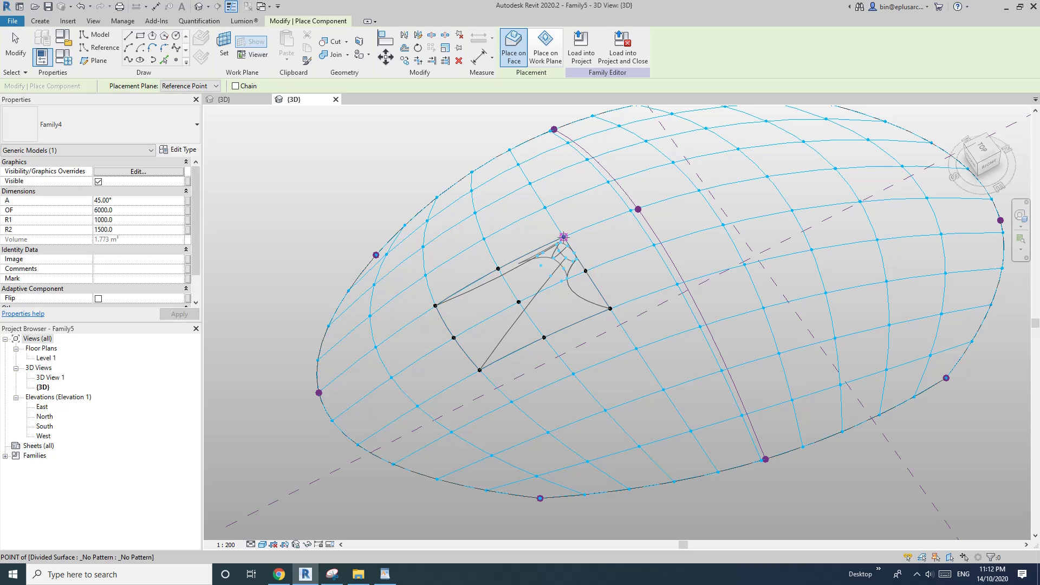
pyautogui.click(564, 237)
pyautogui.press('Escape')
pyautogui.scroll(-2, 595, 239)
pyautogui.keyDown('shift'); pyautogui.moveTo(595, 238); pyautogui.dragTo(526, 187, button='middle'); pyautogui.keyUp('shift')
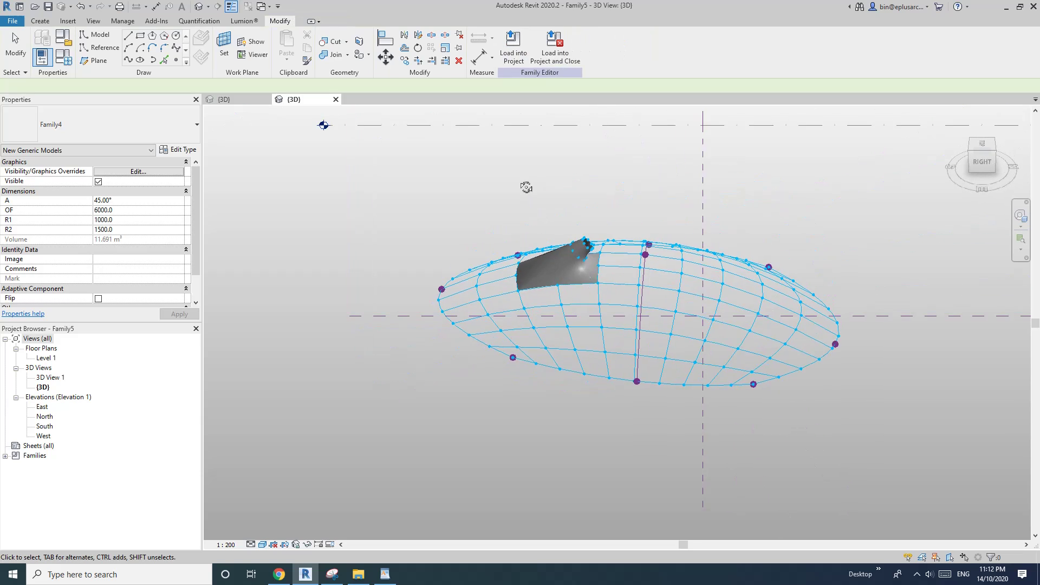
pyautogui.press('Escape')
# Step: Check the adaptive point numbering in the Family4 panel family and return to the mass family
pyautogui.scroll(3, 551, 283)
pyautogui.click(248, 100)
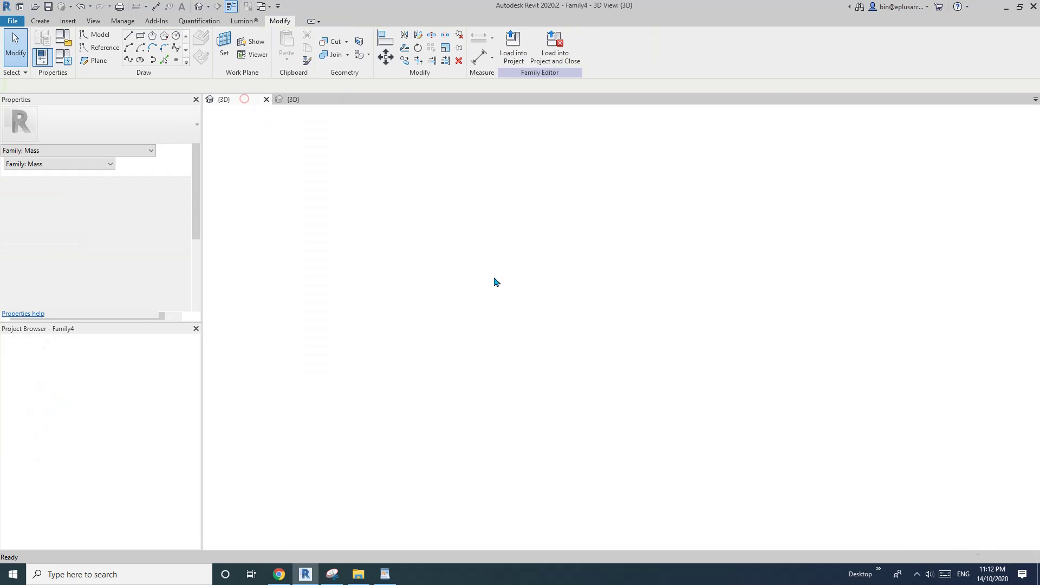
pyautogui.keyDown('shift'); pyautogui.moveTo(665, 407); pyautogui.dragTo(599, 383, button='middle'); pyautogui.keyUp('shift')
pyautogui.scroll(-1, 378, 359)
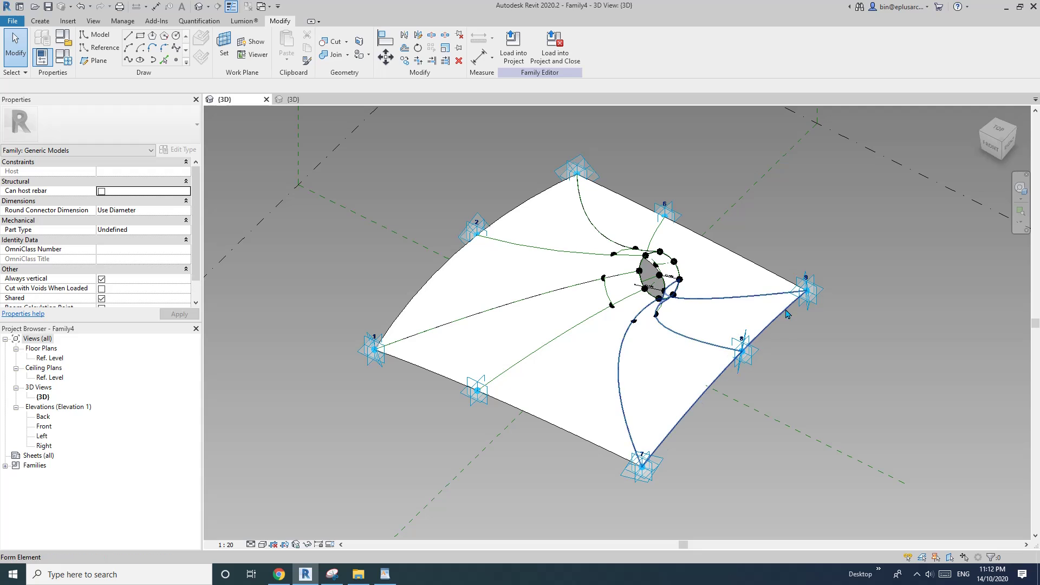
pyautogui.click(298, 100)
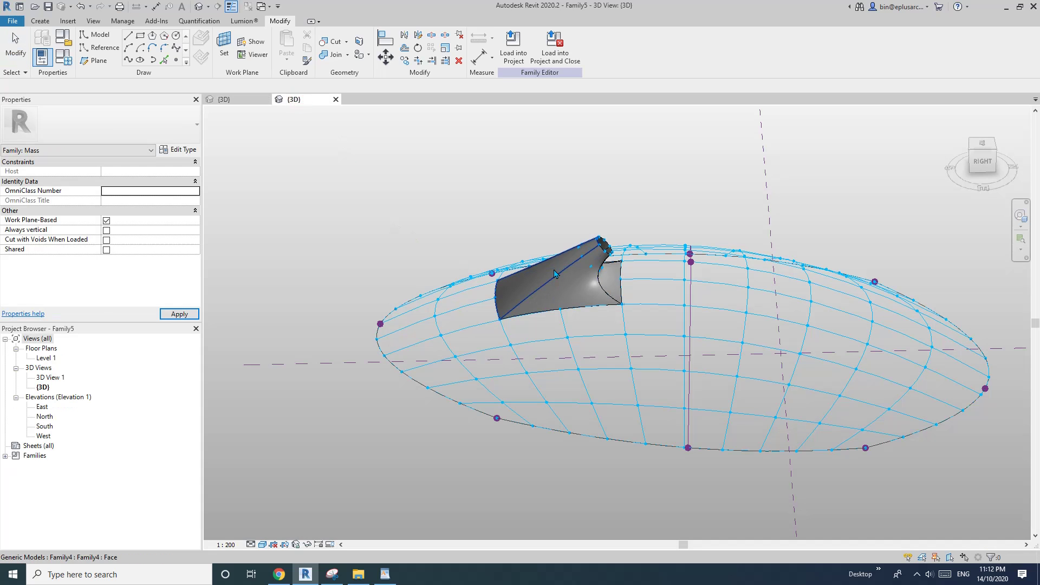
# Step: Examine the placed panel's point order, nozzle direction and fit on the divided surface from several angles
pyautogui.click(566, 290)
pyautogui.keyDown('shift'); pyautogui.moveTo(566, 289); pyautogui.dragTo(650, 367, button='middle'); pyautogui.keyUp('shift')
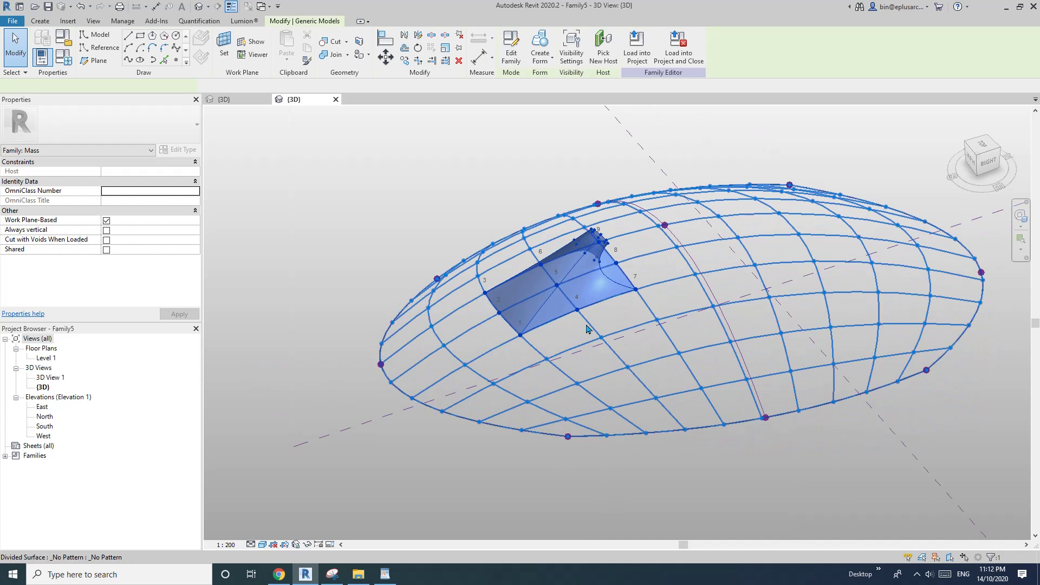
pyautogui.scroll(2, 586, 328)
pyautogui.scroll(-2, 699, 284)
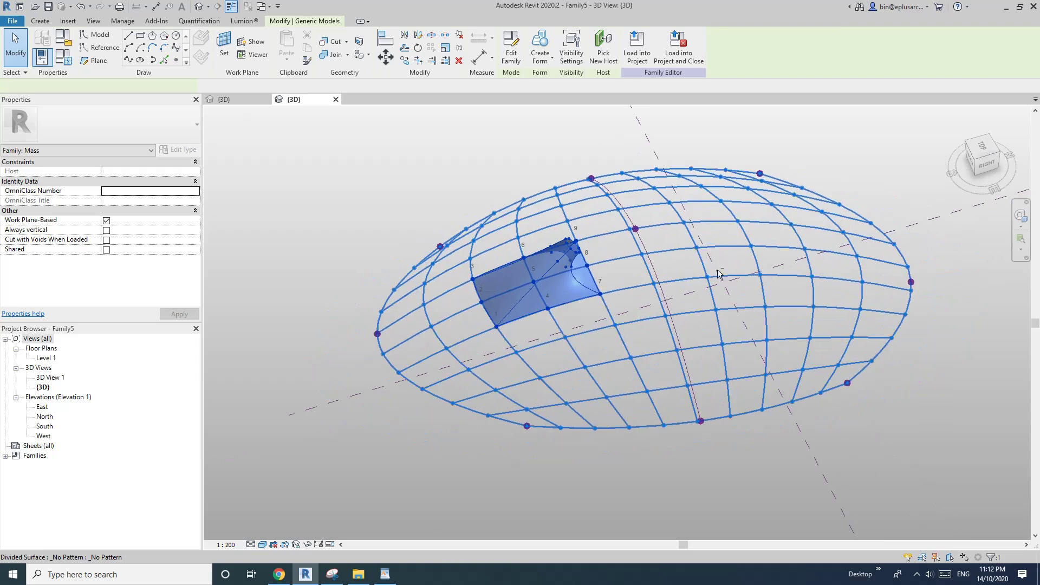
pyautogui.scroll(1, 619, 241)
pyautogui.click(460, 310)
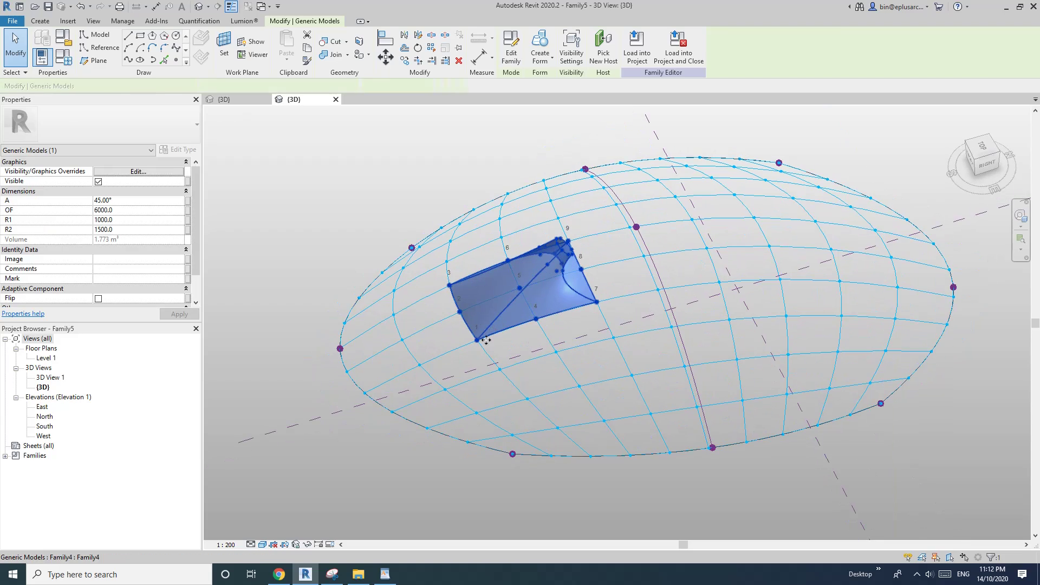
pyautogui.scroll(3, 464, 290)
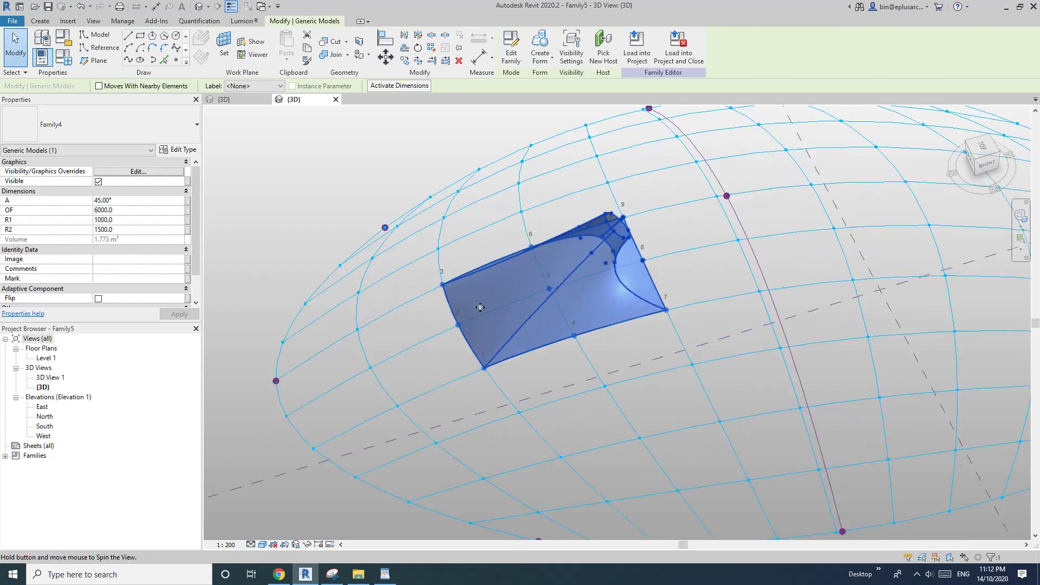
pyautogui.keyDown('shift'); pyautogui.moveTo(481, 307); pyautogui.dragTo(472, 332, button='middle'); pyautogui.keyUp('shift')
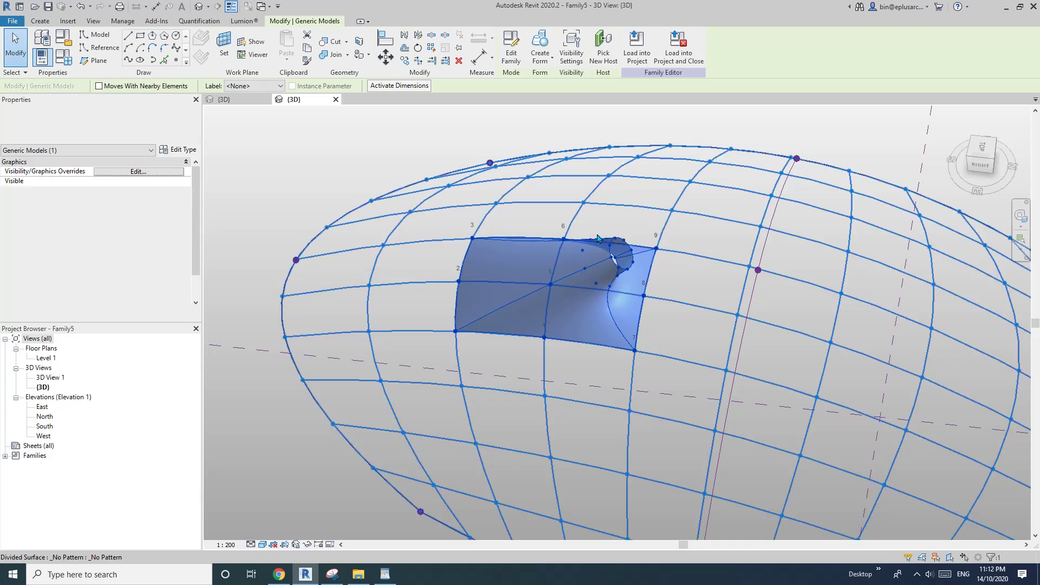
pyautogui.press('Escape')
pyautogui.scroll(-2, 607, 248)
pyautogui.moveTo(581, 290); pyautogui.dragTo(673, 250, button='middle')
pyautogui.scroll(-1, 603, 272)
pyautogui.scroll(2, 603, 264)
pyautogui.keyDown('shift'); pyautogui.moveTo(603, 264); pyautogui.dragTo(578, 258, button='middle'); pyautogui.keyUp('shift')
pyautogui.scroll(1, 566, 269)
pyautogui.click(558, 264)
pyautogui.keyDown('shift'); pyautogui.moveTo(663, 301); pyautogui.dragTo(695, 205, button='middle'); pyautogui.keyUp('shift')
pyautogui.scroll(1, 601, 208)
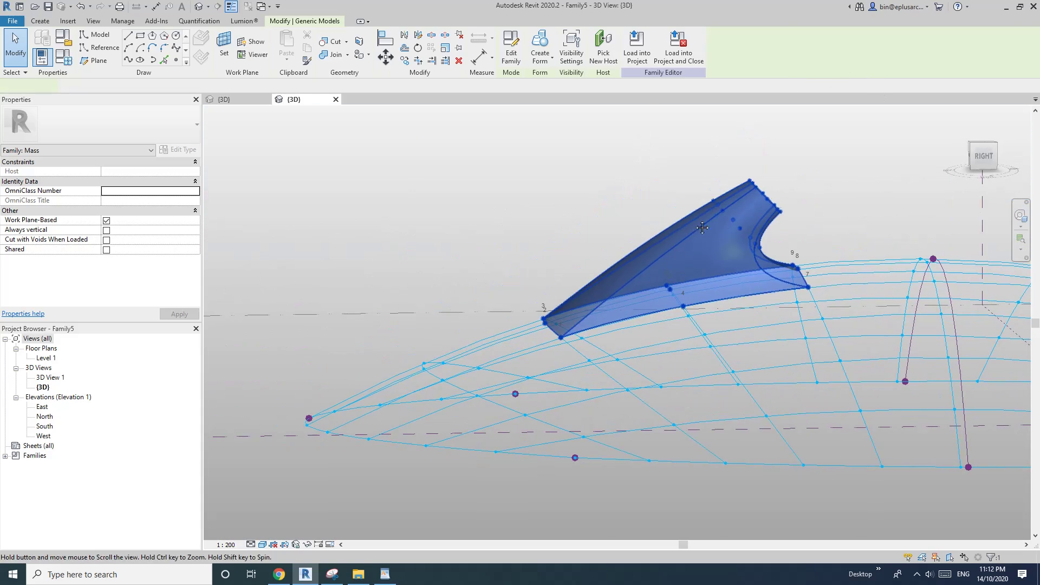
pyautogui.click(686, 254)
pyautogui.keyDown('shift'); pyautogui.moveTo(686, 254); pyautogui.dragTo(683, 316, button='middle'); pyautogui.keyUp('shift')
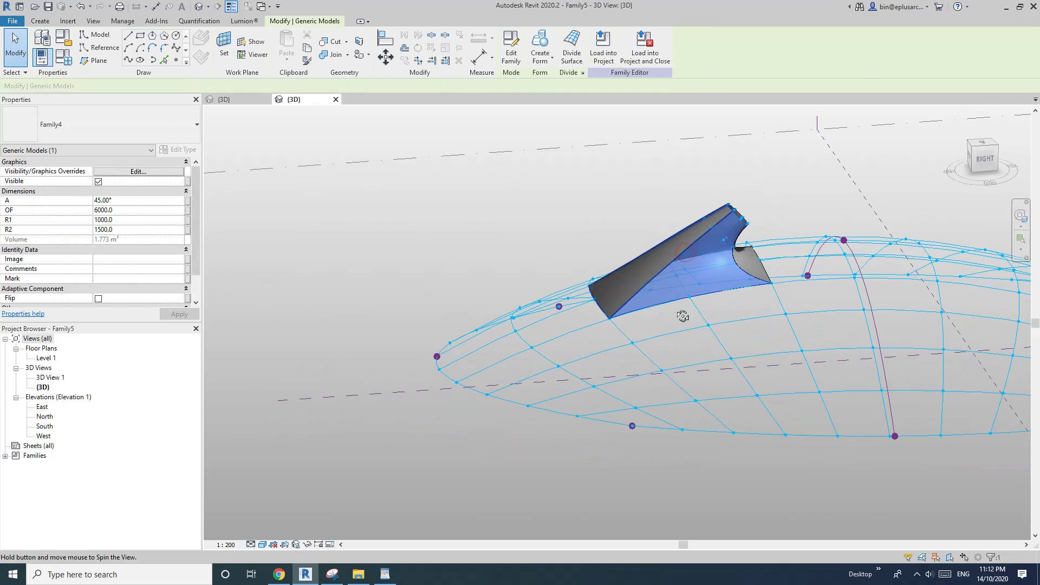
# Step: Set the placed panel's R1 to 900 and R2 to 1000
pyautogui.click(522, 227)
pyautogui.click(679, 245)
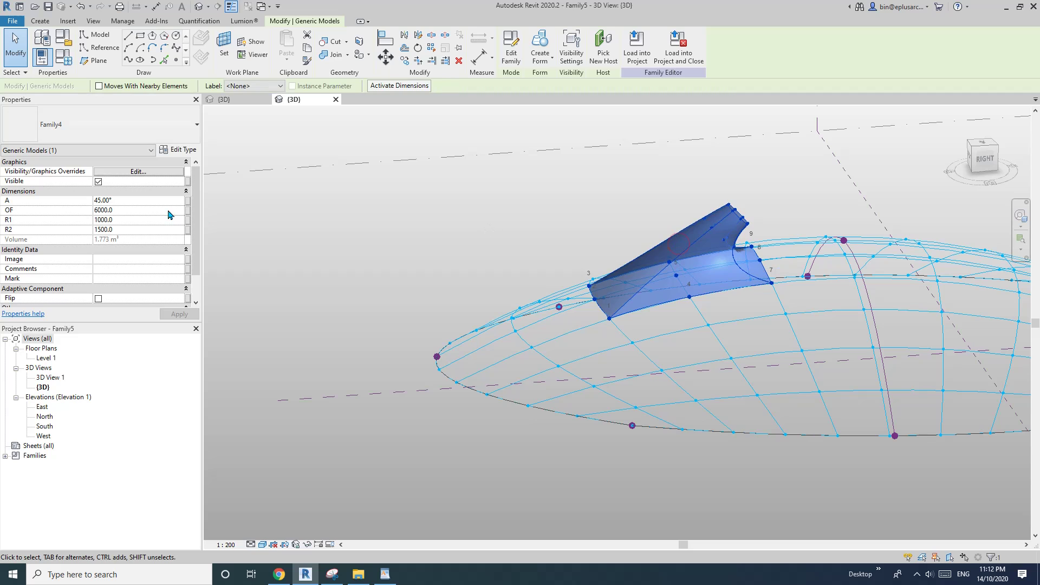
pyautogui.keyDown('shift'); pyautogui.moveTo(613, 203); pyautogui.dragTo(485, 236, button='middle'); pyautogui.keyUp('shift')
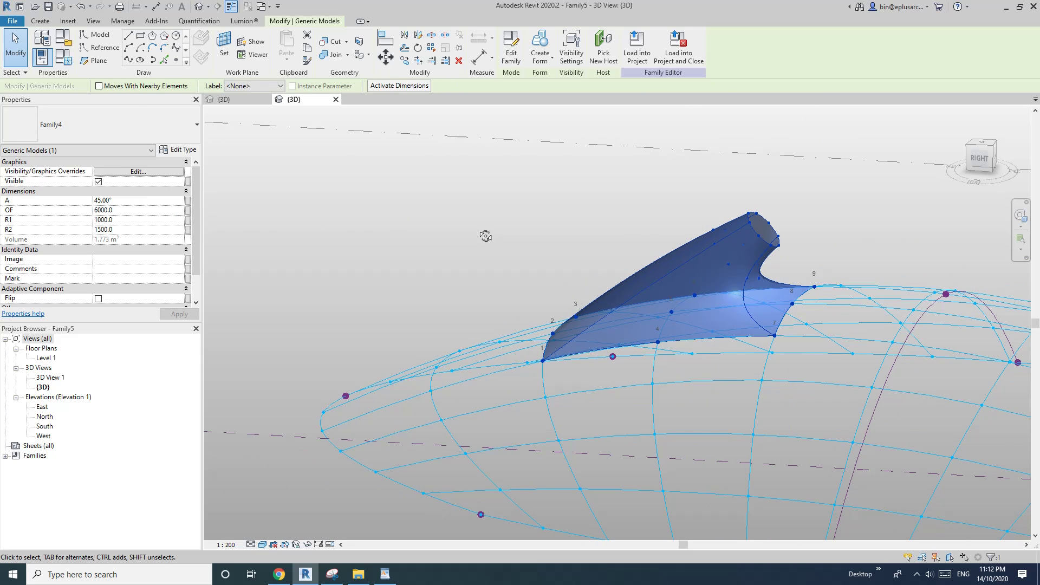
pyautogui.click(131, 221)
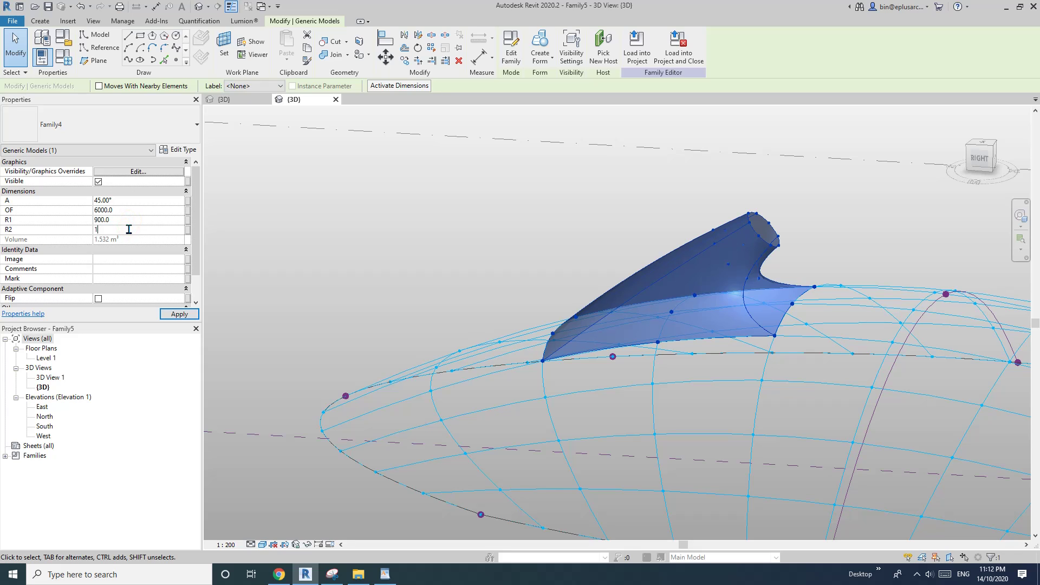
pyautogui.click(181, 316)
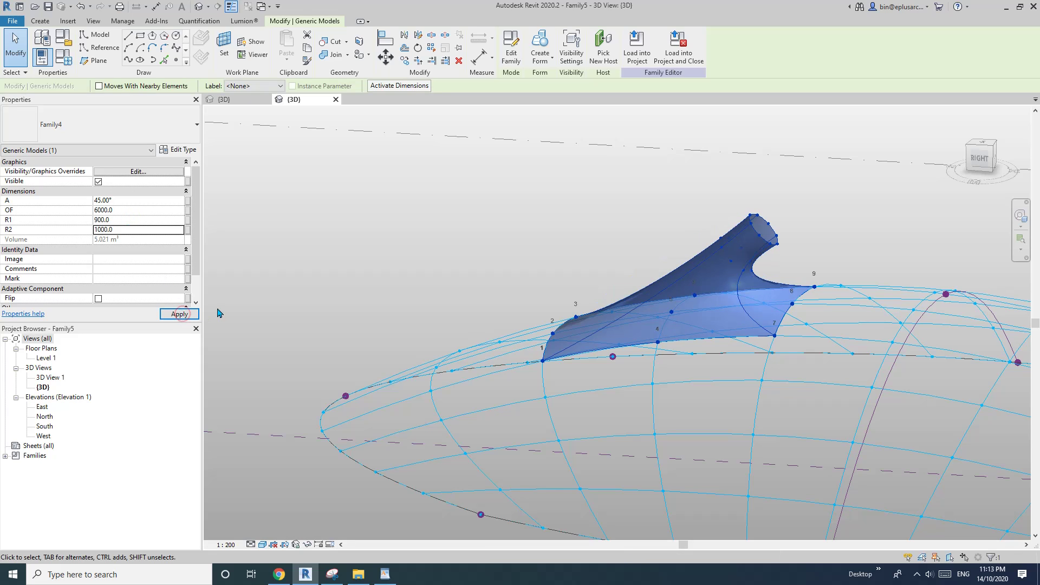
# Step: Reduce the placed panel's R1 first to 700 and finally to 100
pyautogui.click(130, 221)
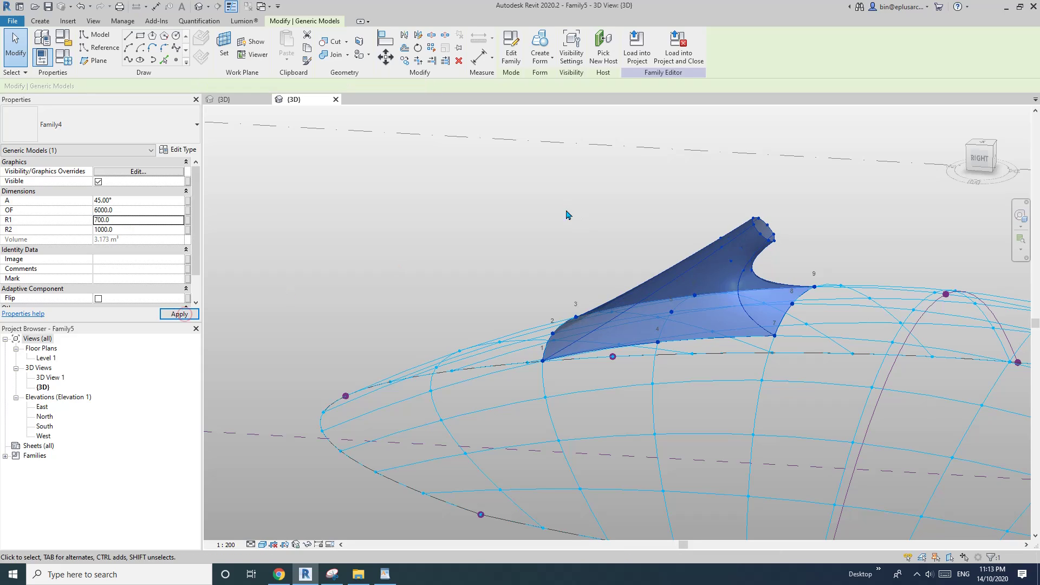
pyautogui.keyDown('shift'); pyautogui.moveTo(564, 214); pyautogui.dragTo(365, 235, button='middle'); pyautogui.keyUp('shift')
pyautogui.click(134, 220)
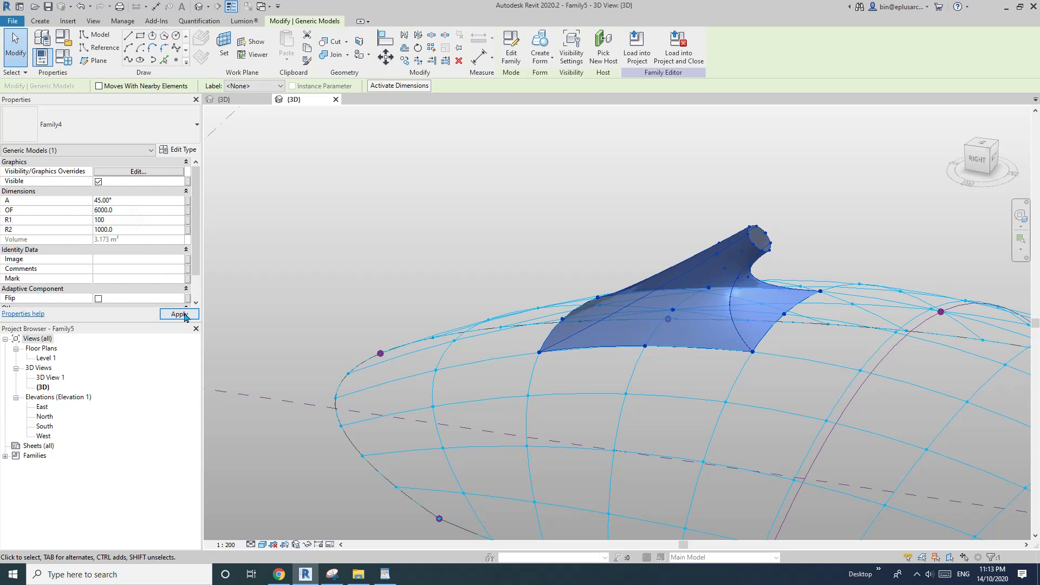
pyautogui.click(184, 314)
pyautogui.keyDown('shift'); pyautogui.moveTo(698, 249); pyautogui.dragTo(666, 300, button='middle'); pyautogui.keyUp('shift')
pyautogui.scroll(1, 658, 290)
pyautogui.scroll(-3, 644, 277)
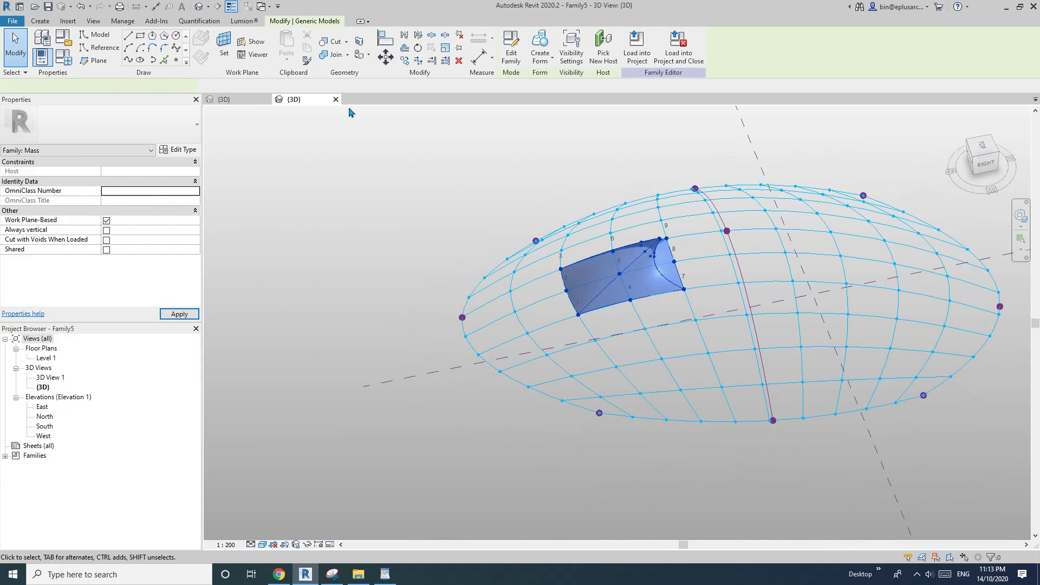
# Step: Repeat the selected nozzle panel across the whole divided surface and inspect the resulting skin
pyautogui.click(431, 49)
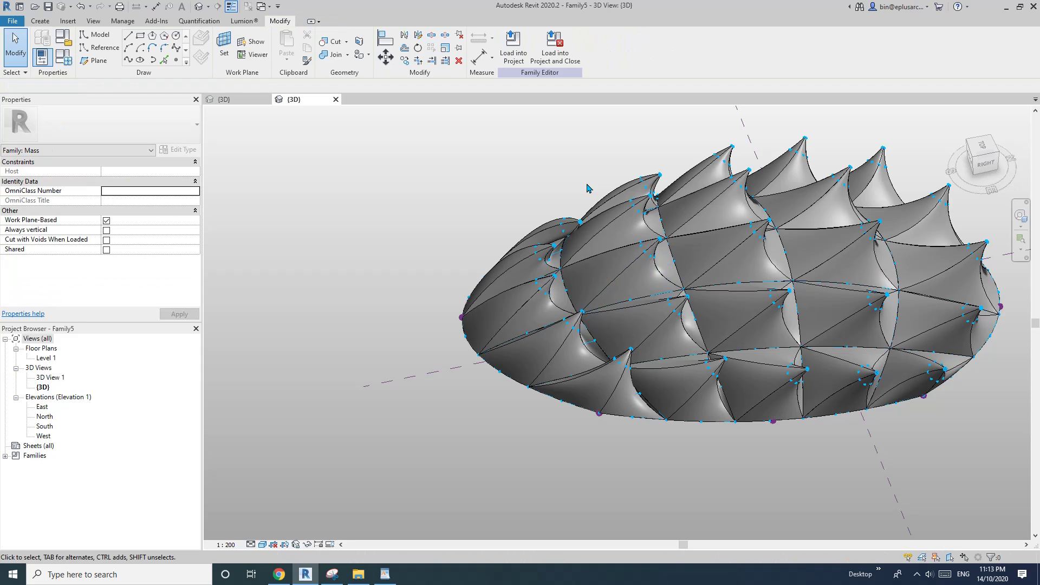
pyautogui.keyDown('shift'); pyautogui.moveTo(868, 349); pyautogui.dragTo(916, 347, button='middle'); pyautogui.keyUp('shift')
pyautogui.scroll(1, 651, 320)
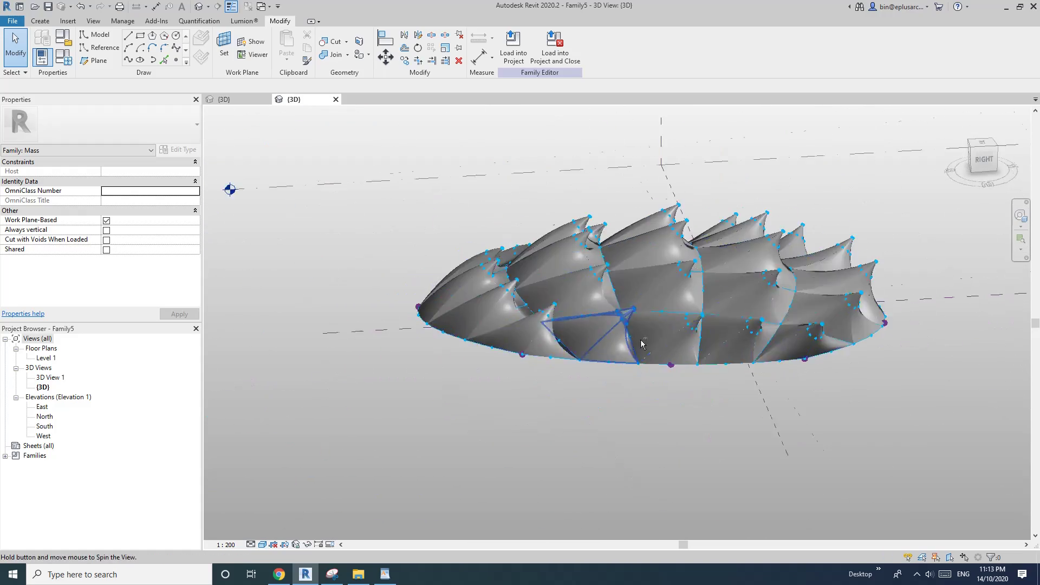
pyautogui.keyDown('shift'); pyautogui.moveTo(643, 341); pyautogui.dragTo(682, 374, button='middle'); pyautogui.keyUp('shift')
pyautogui.scroll(1, 645, 320)
# Step: Temporarily hide the panel repeater and select the divided surface underneath
pyautogui.click(570, 292)
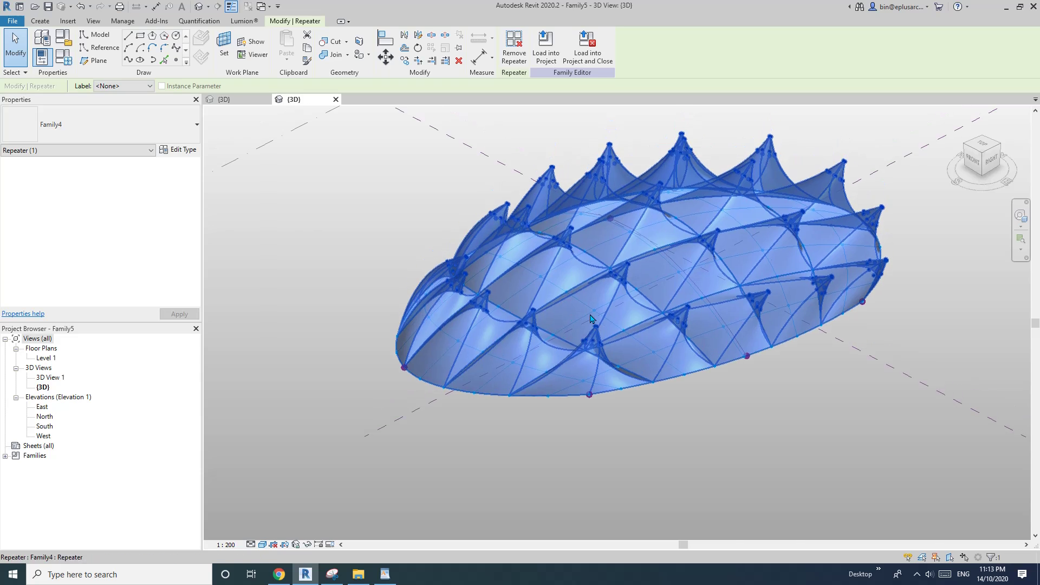
pyautogui.press('h')
pyautogui.press('h')
pyautogui.click(592, 286)
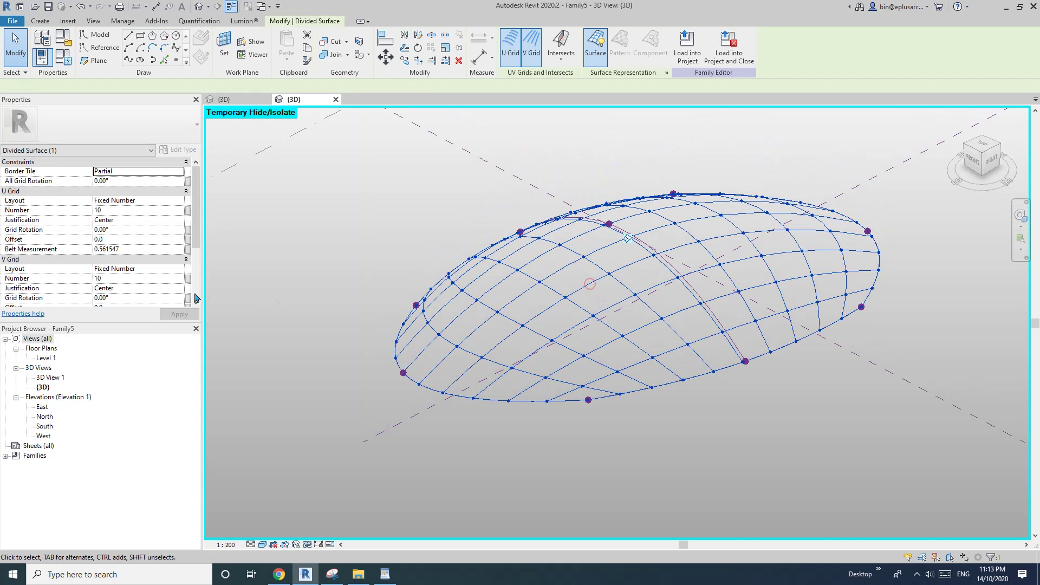
# Step: Try to set the divided surface's U grid number to 20 and V grid number to 200
pyautogui.doubleClick(134, 210)
pyautogui.write('200')
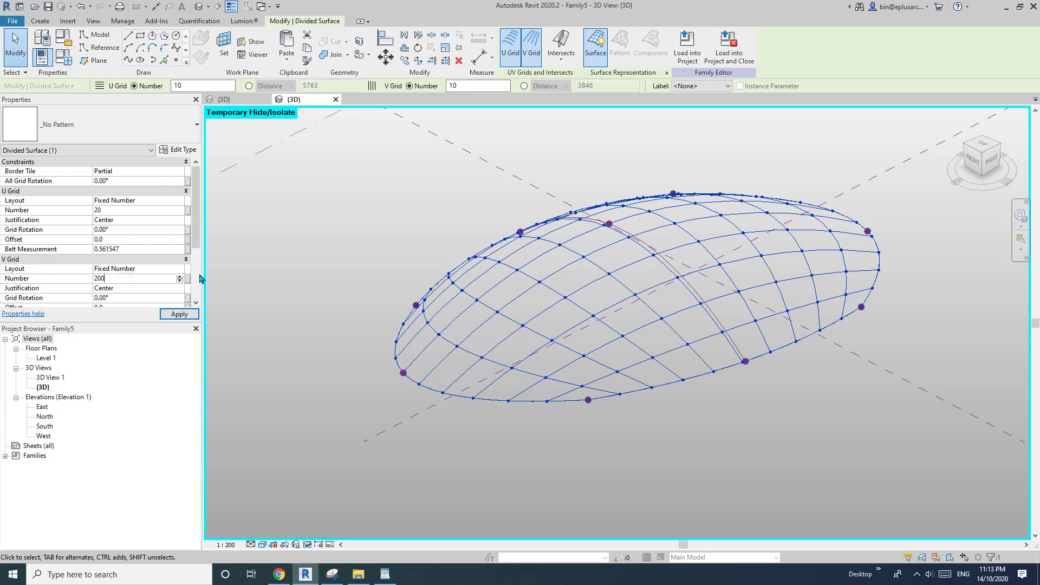
pyautogui.moveTo(248, 231)
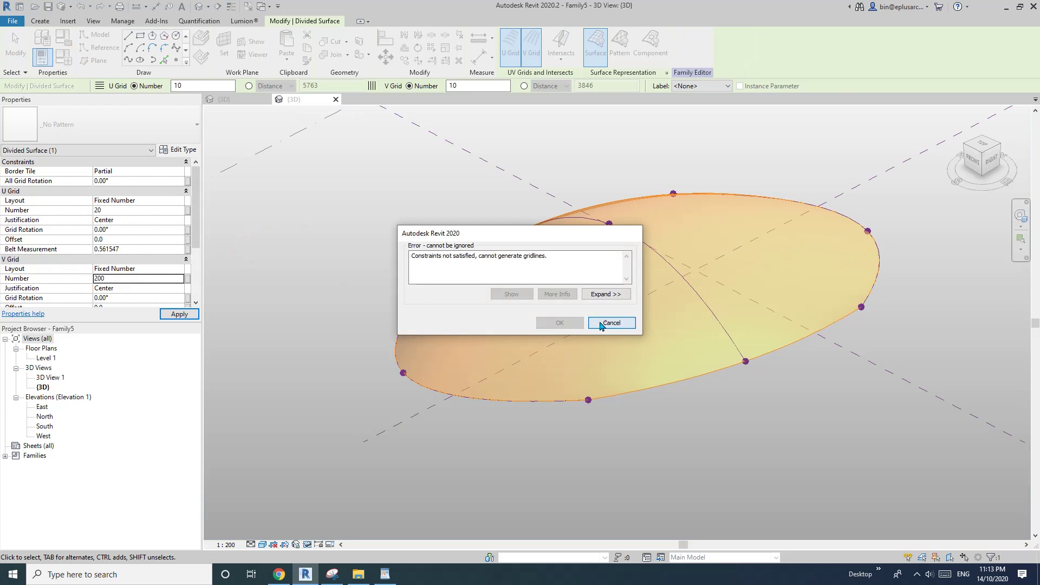
pyautogui.click(611, 323)
# Step: Set the divided surface's V grid number to 20, choosing to delete the type as the resolution for the first error
pyautogui.doubleClick(144, 279)
pyautogui.write('2')
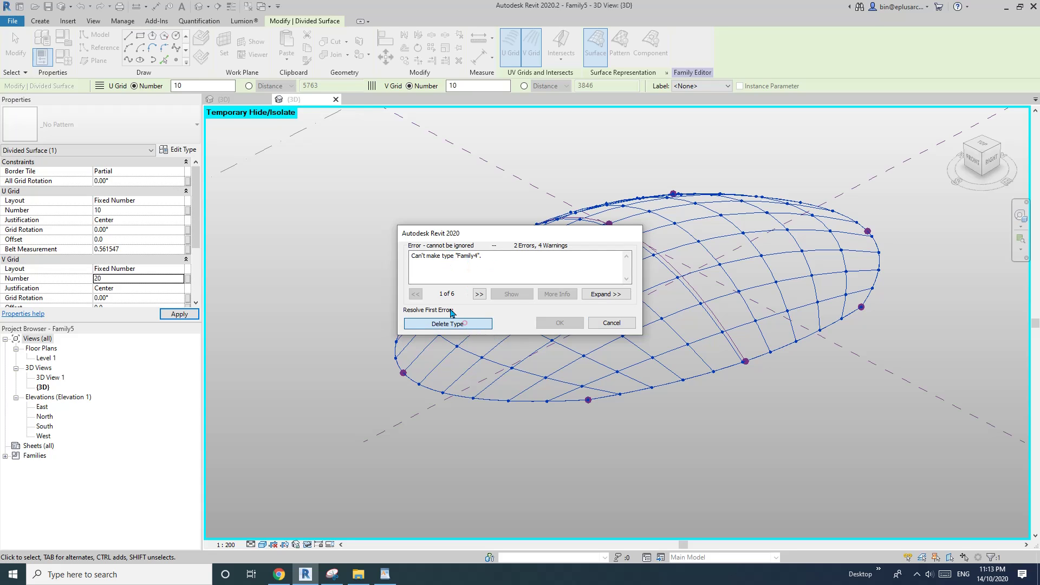
pyautogui.click(448, 323)
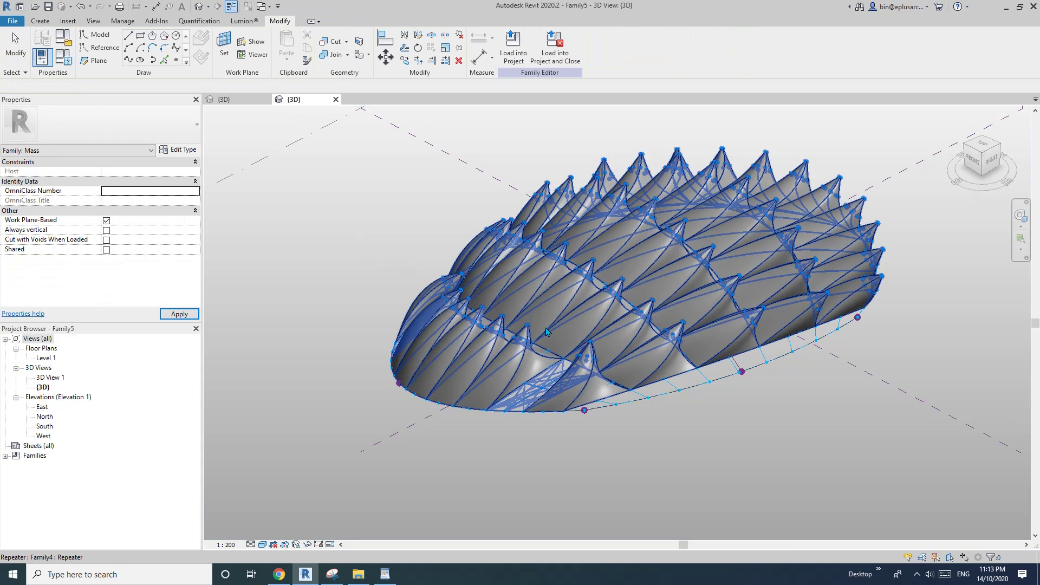
# Step: Select the divided surface beneath the repeated panels and set its U grid number to 20
pyautogui.keyDown('shift'); pyautogui.moveTo(546, 332); pyautogui.dragTo(647, 342, button='middle'); pyautogui.keyUp('shift')
pyautogui.click(546, 324)
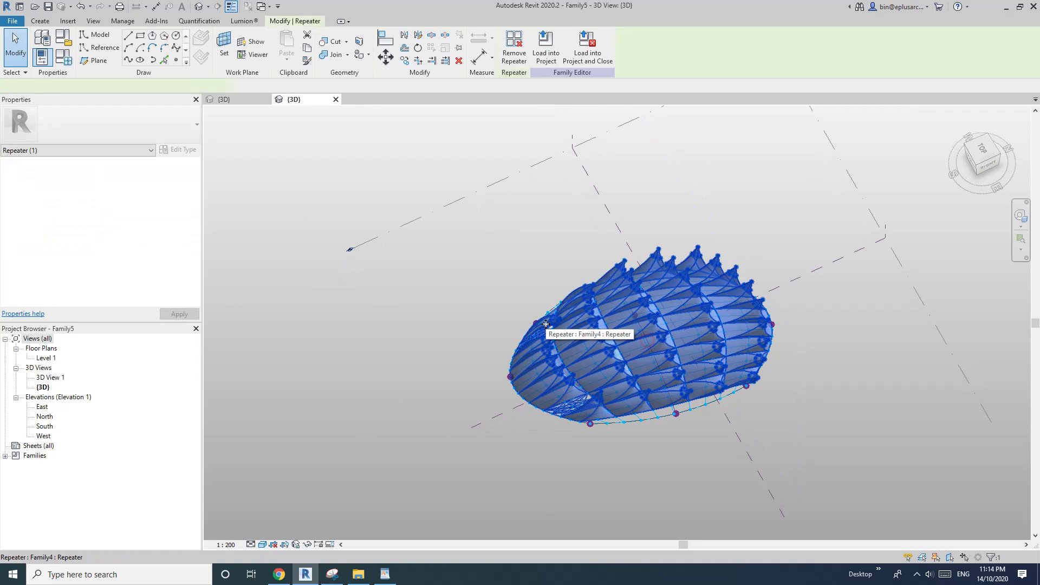
pyautogui.scroll(6, 585, 414)
pyautogui.press('Escape')
pyautogui.click(656, 432)
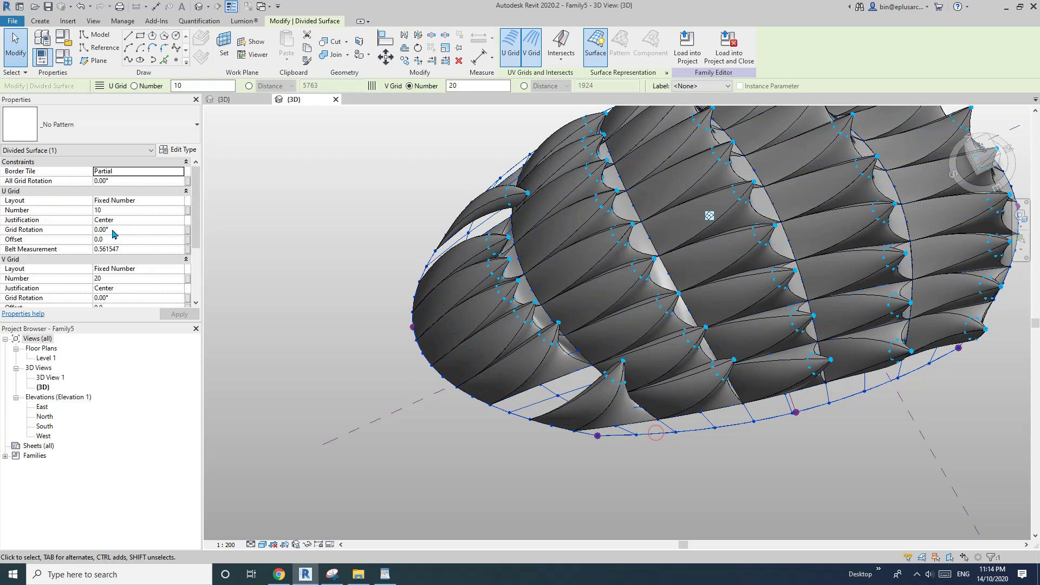
pyautogui.doubleClick(116, 210)
pyautogui.write('2')
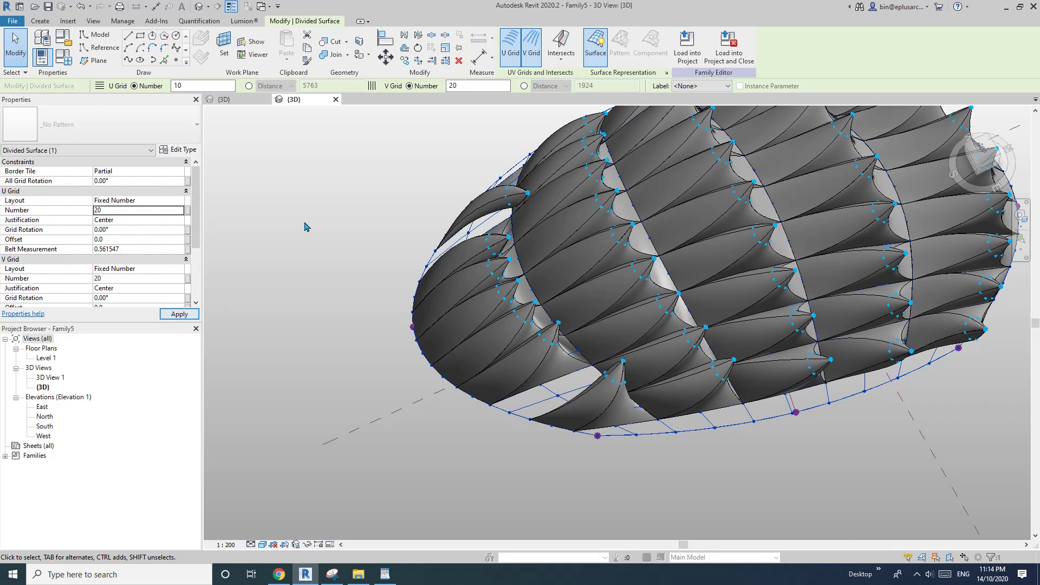
# Step: Apply the U grid number of 20, deselect the divided surface and examine the denser panels from the side
pyautogui.press('Return')
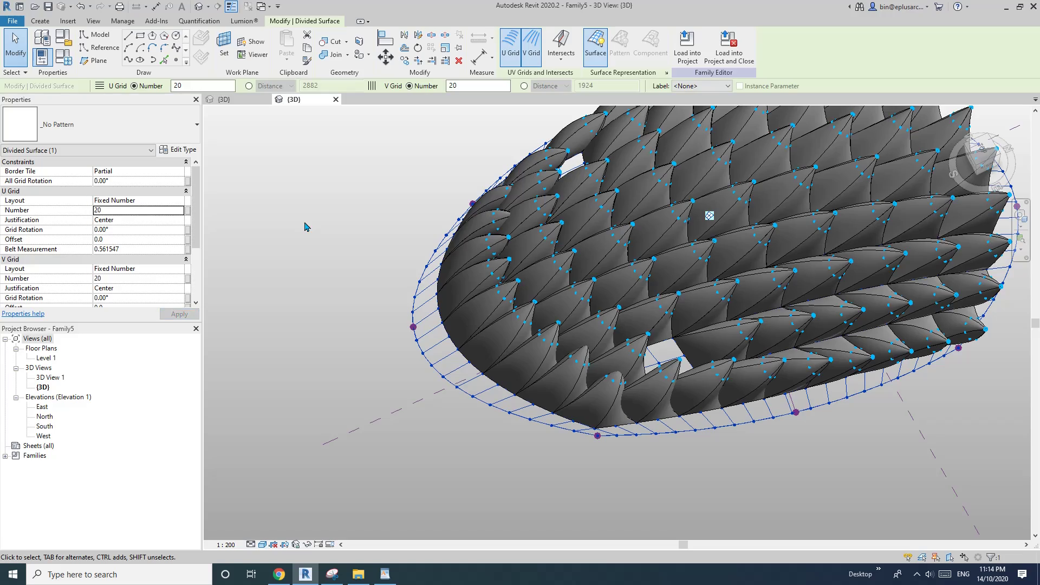
pyautogui.scroll(-2, 491, 267)
pyautogui.moveTo(490, 267); pyautogui.dragTo(403, 318, button='middle')
pyautogui.click(772, 364)
pyautogui.keyDown('shift'); pyautogui.moveTo(772, 364); pyautogui.dragTo(732, 391, button='middle'); pyautogui.keyUp('shift')
pyautogui.moveTo(680, 342)
pyautogui.mouseDown(button='middle')
pyautogui.moveTo(659, 347)
pyautogui.moveTo(661, 336)
pyautogui.mouseUp(button='middle')
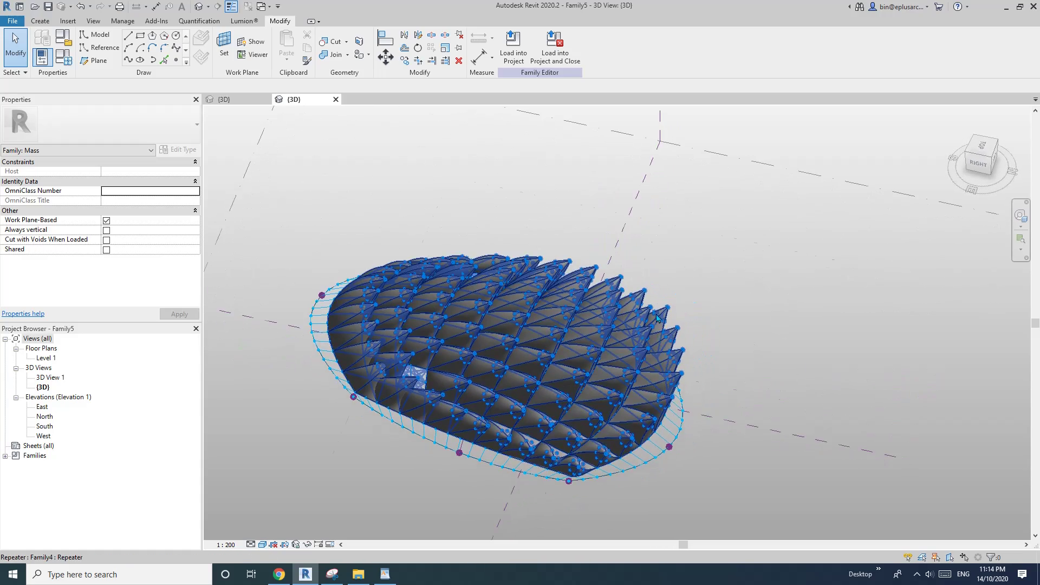
pyautogui.scroll(-2, 661, 336)
pyautogui.scroll(5, 661, 335)
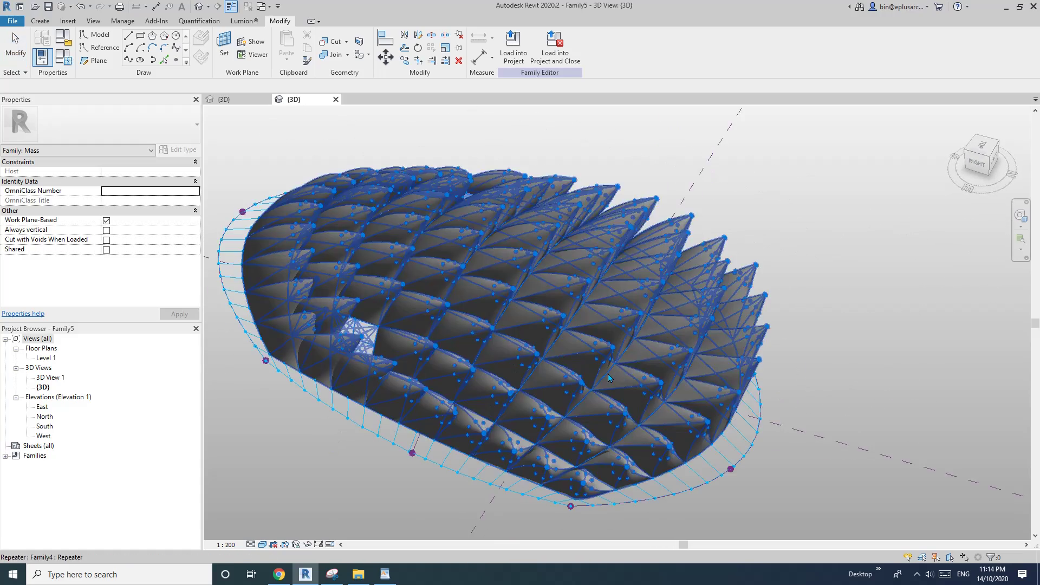
pyautogui.keyDown('shift'); pyautogui.moveTo(647, 301); pyautogui.dragTo(563, 297, button='middle'); pyautogui.keyUp('shift')
pyautogui.scroll(3, 491, 293)
# Step: Select a single repeated panel on the surface and set its R1 dimension to 800
pyautogui.click(491, 294)
pyautogui.moveTo(564, 297)
pyautogui.keyDown('shift'); pyautogui.mouseDown(button='middle')
pyautogui.moveTo(545, 309)
pyautogui.moveTo(561, 314)
pyautogui.mouseUp(button='middle'); pyautogui.keyUp('shift')
pyautogui.press('Escape')
pyautogui.scroll(-1, 547, 310)
pyautogui.scroll(2, 559, 309)
pyautogui.click(556, 304)
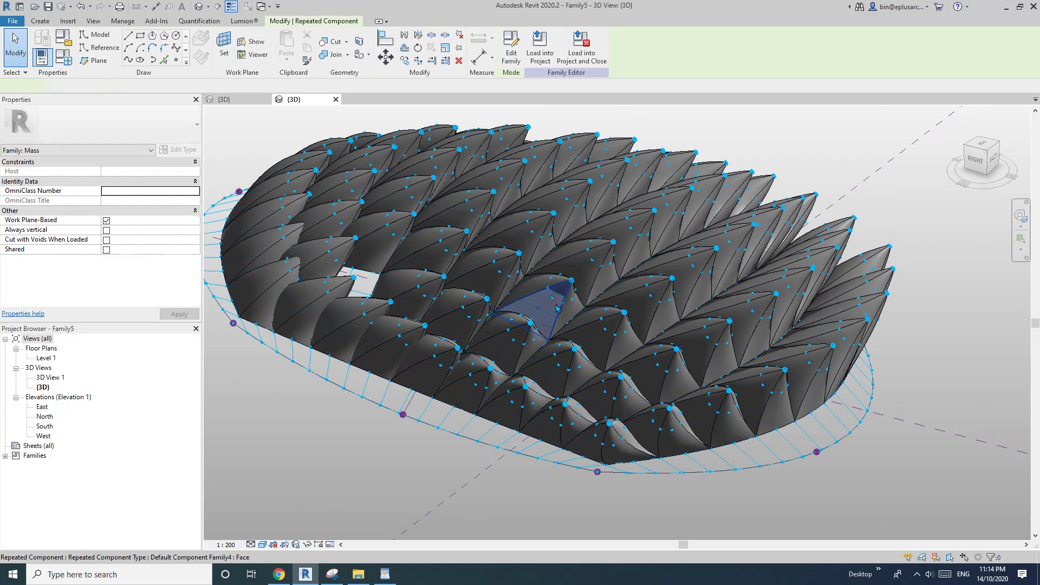
pyautogui.press('Escape')
pyautogui.click(566, 317)
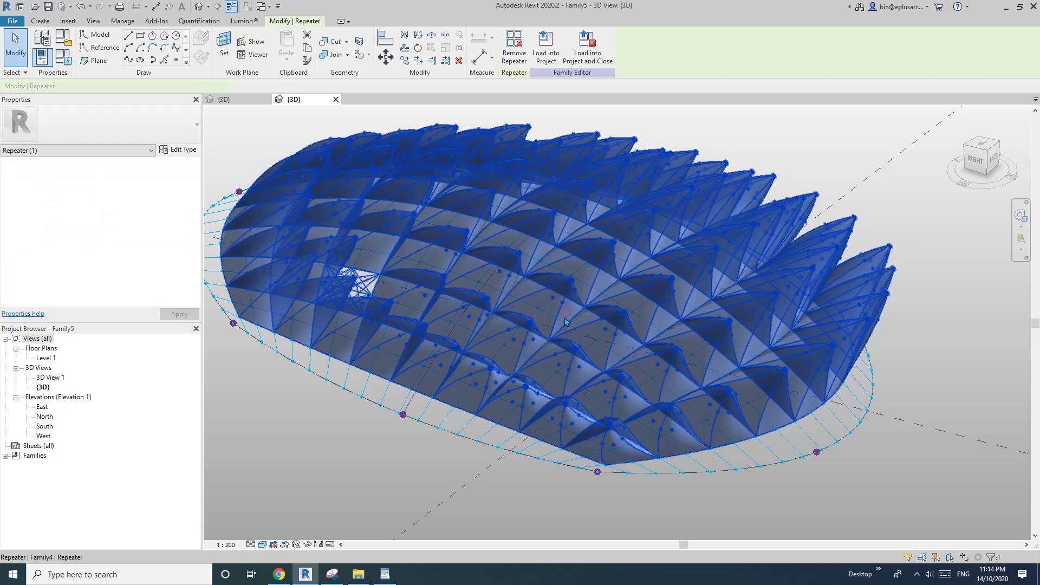
pyautogui.click(420, 239)
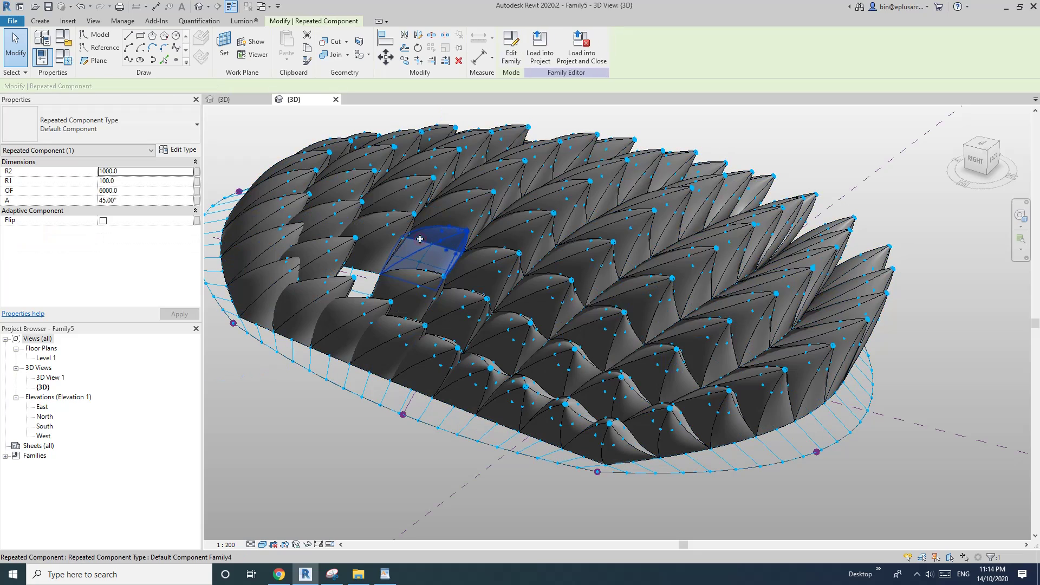
pyautogui.click(133, 182)
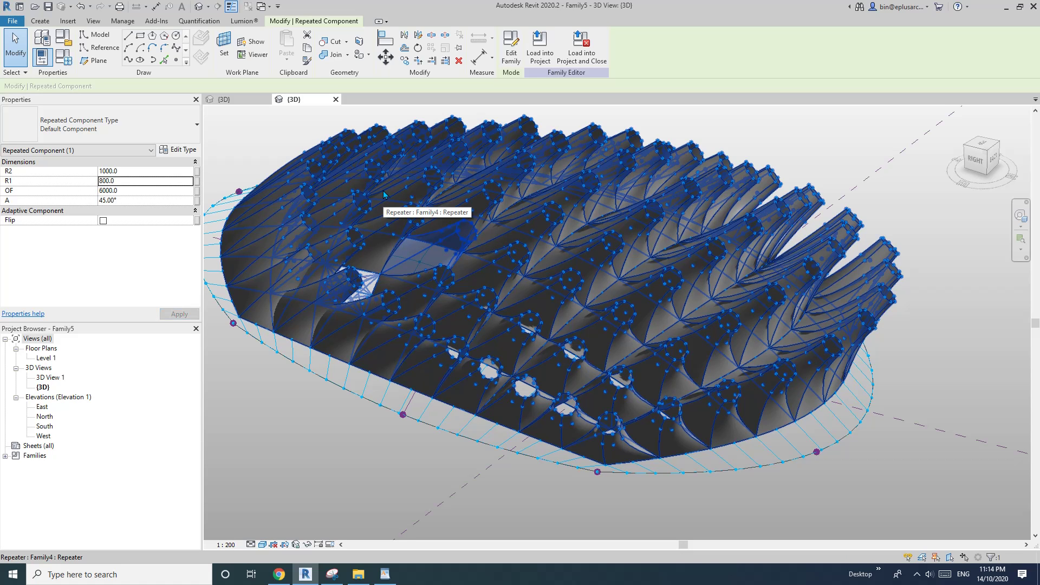
pyautogui.press('Escape')
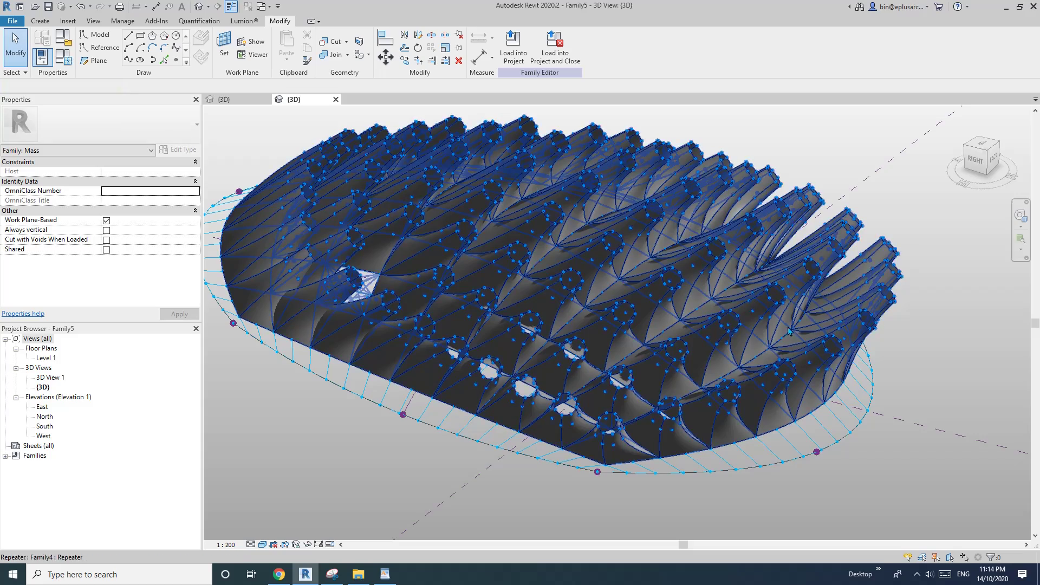
# Step: Examine the widened nozzles from several sides and close up at their openings
pyautogui.keyDown('shift'); pyautogui.moveTo(835, 372); pyautogui.dragTo(801, 279, button='middle'); pyautogui.keyUp('shift')
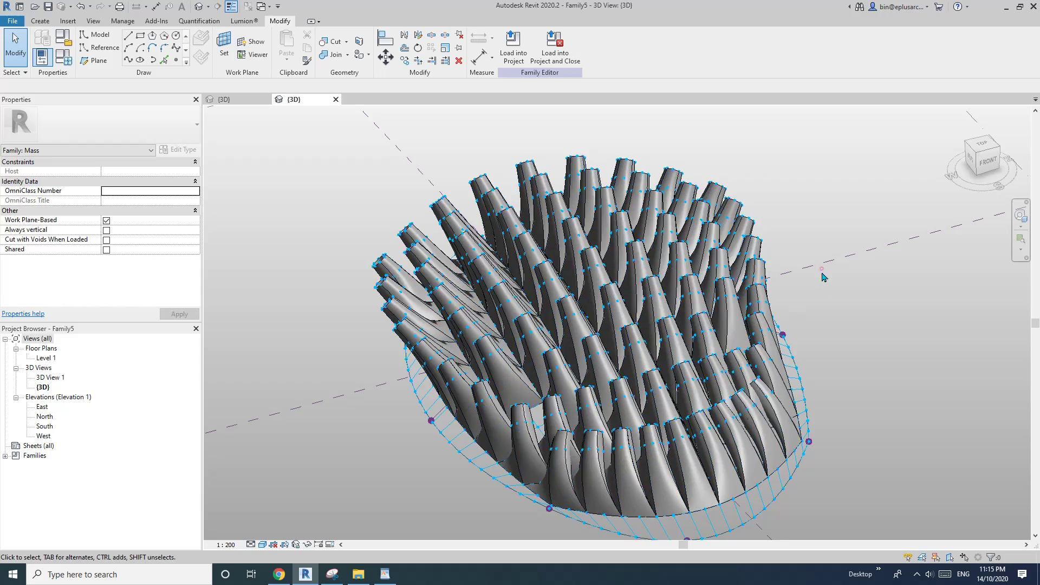
pyautogui.click(662, 268)
pyautogui.press('Escape')
pyautogui.press('Tab')
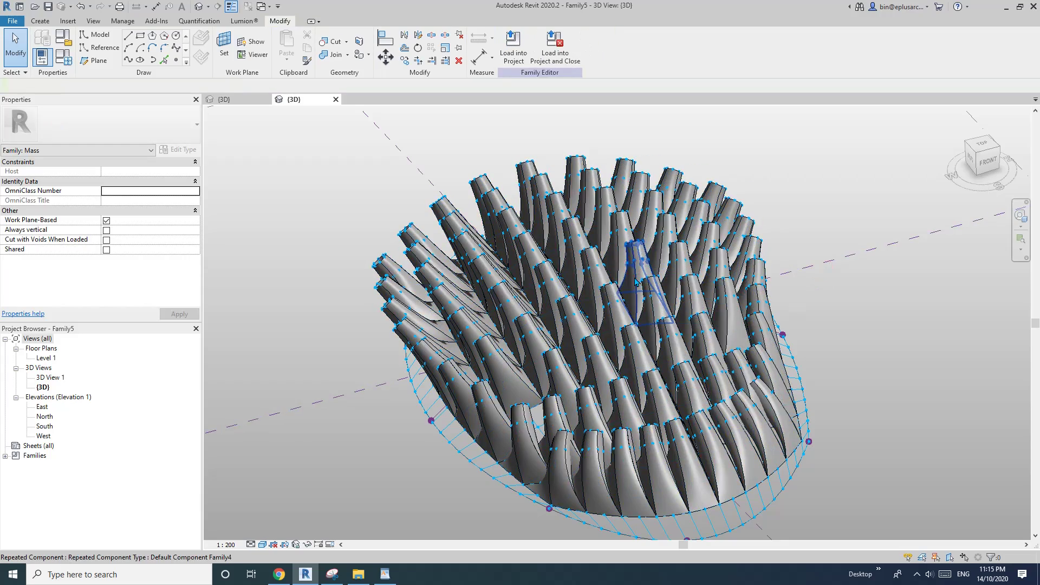
pyautogui.click(634, 278)
pyautogui.keyDown('shift'); pyautogui.moveTo(670, 292); pyautogui.dragTo(725, 312, button='middle'); pyautogui.keyUp('shift')
pyautogui.press('Escape')
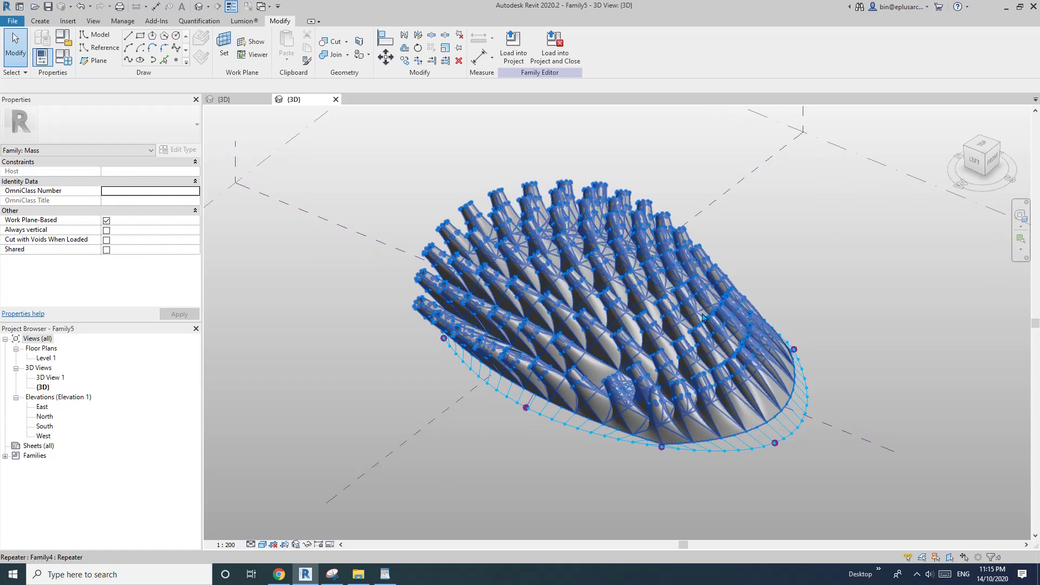
pyautogui.keyDown('shift'); pyautogui.moveTo(722, 381); pyautogui.dragTo(943, 380, button='middle'); pyautogui.keyUp('shift')
pyautogui.scroll(2, 721, 335)
pyautogui.scroll(-1, 721, 335)
pyautogui.keyDown('shift'); pyautogui.moveTo(721, 336); pyautogui.dragTo(722, 335, button='middle'); pyautogui.keyUp('shift')
pyautogui.scroll(6, 722, 335)
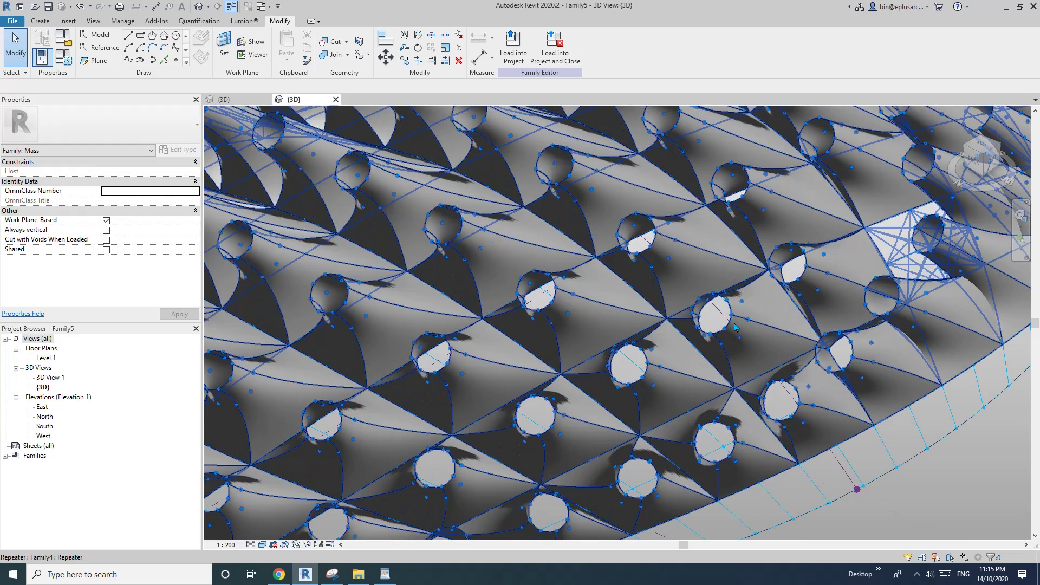
pyautogui.scroll(-5, 699, 339)
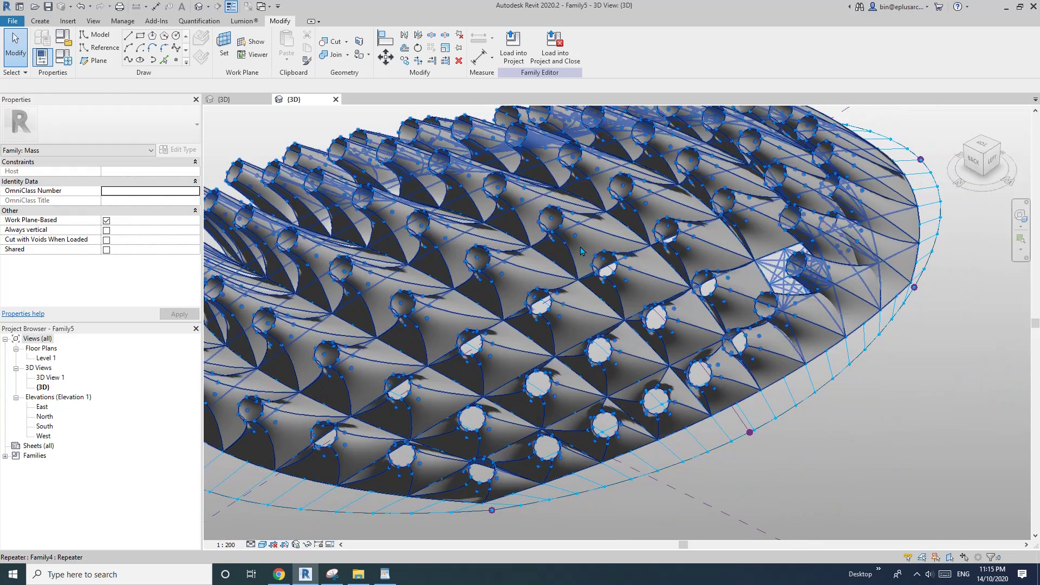
# Step: Open a repeated panel's family for editing and turn off node display on its two circular divided paths
pyautogui.click(583, 249)
pyautogui.click(508, 50)
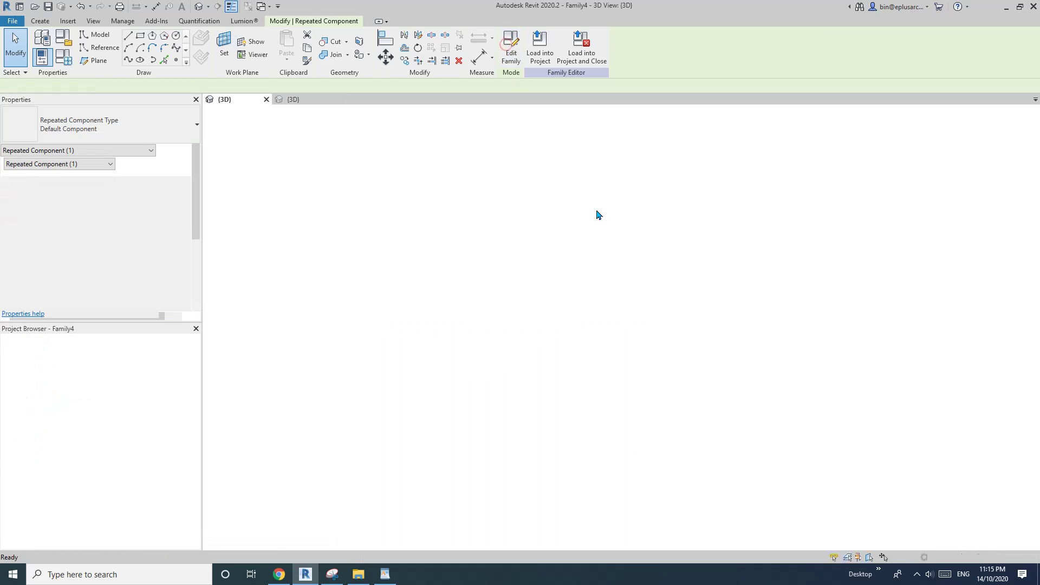
pyautogui.click(639, 264)
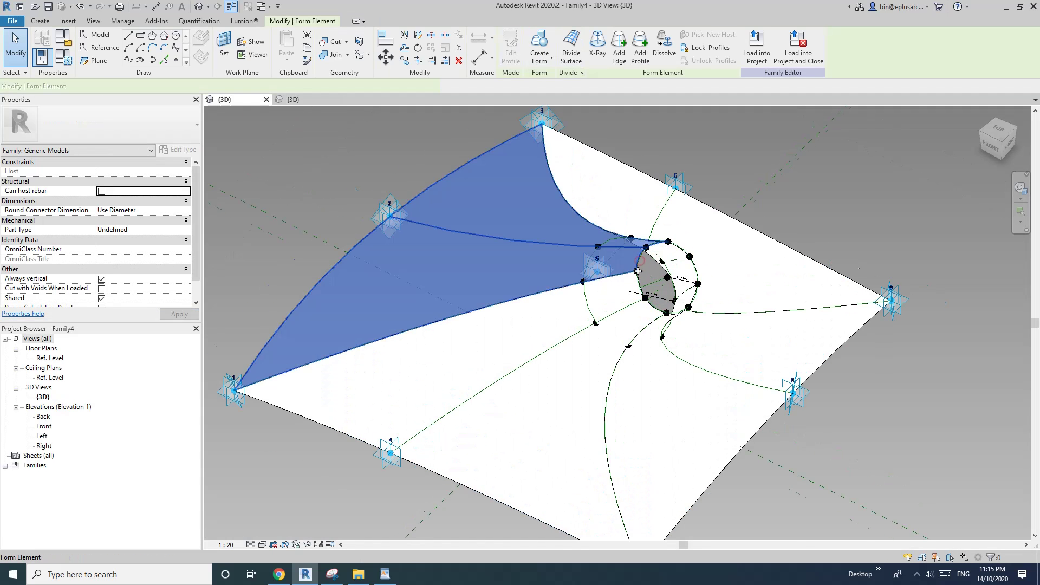
pyautogui.scroll(2, 637, 271)
pyautogui.click(642, 287)
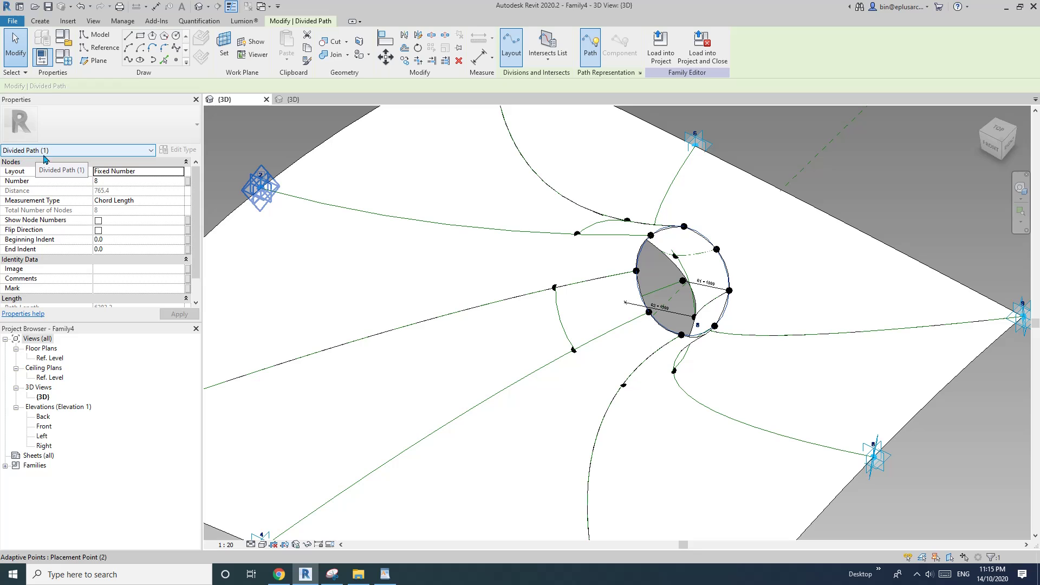
pyautogui.click(639, 74)
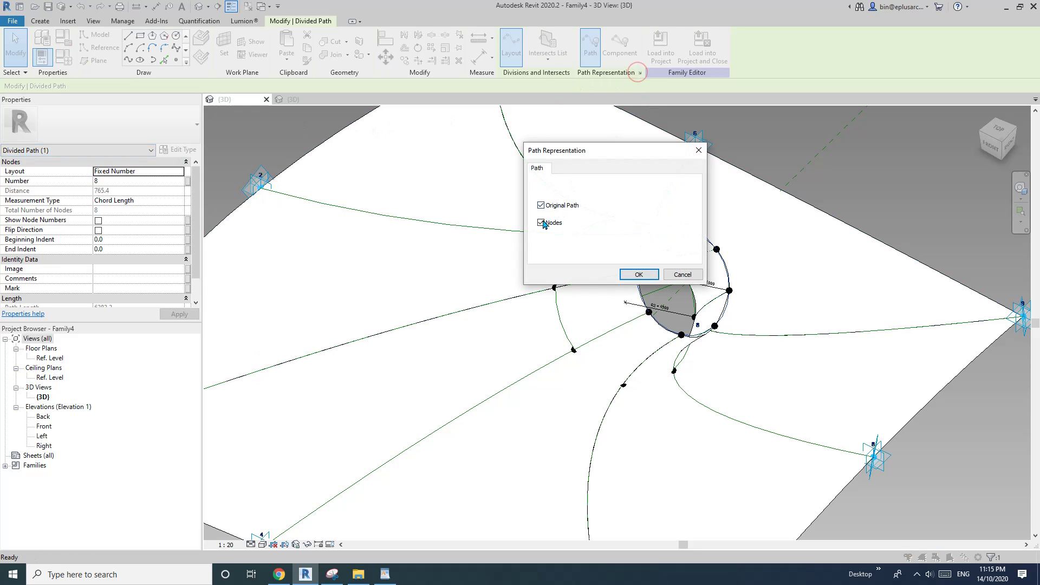
pyautogui.click(637, 271)
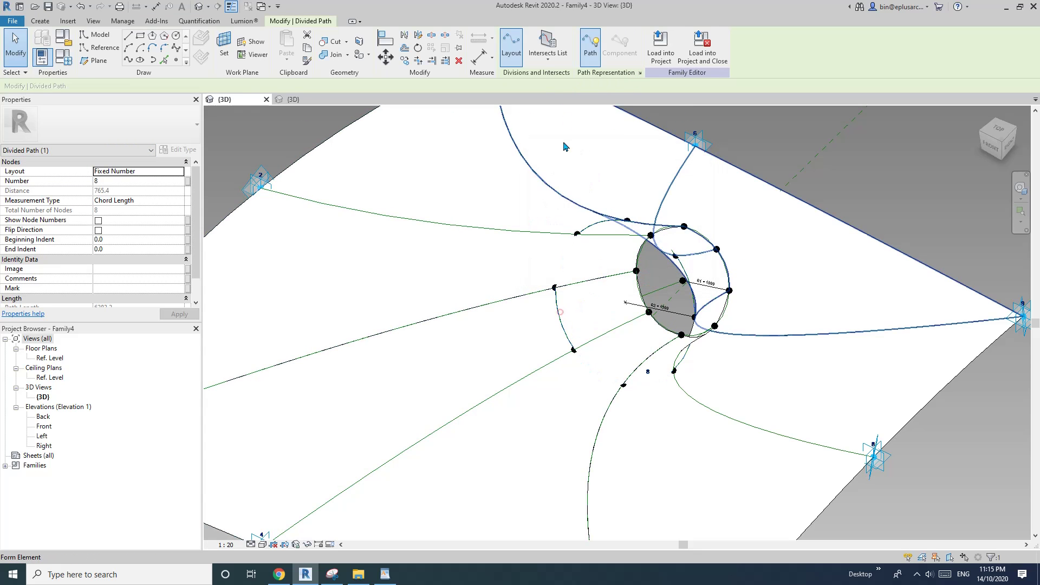
pyautogui.click(638, 74)
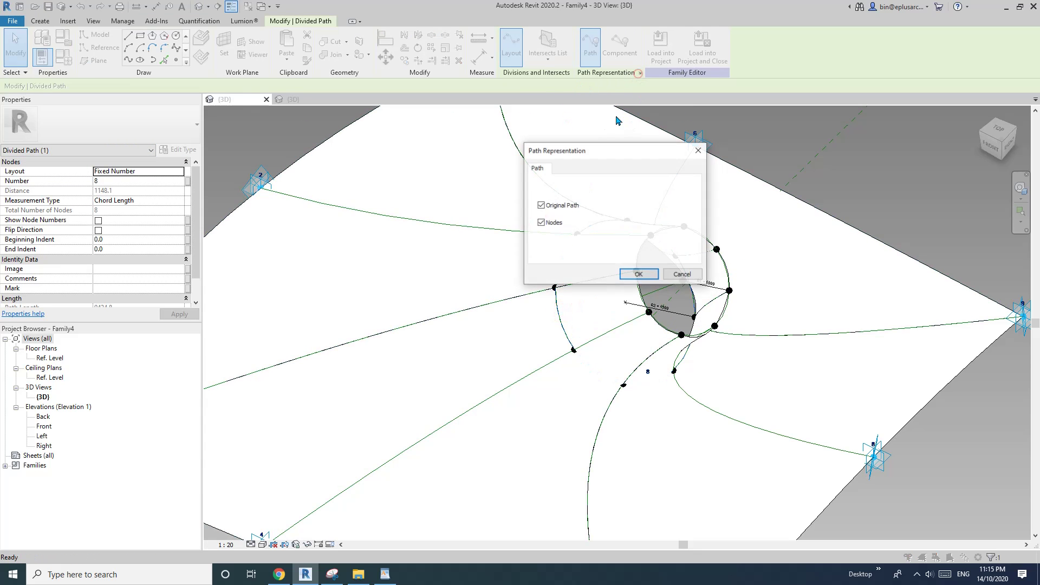
pyautogui.click(639, 275)
# Step: Load the edited panel family back into the mass and close it without saving its changes
pyautogui.click(702, 49)
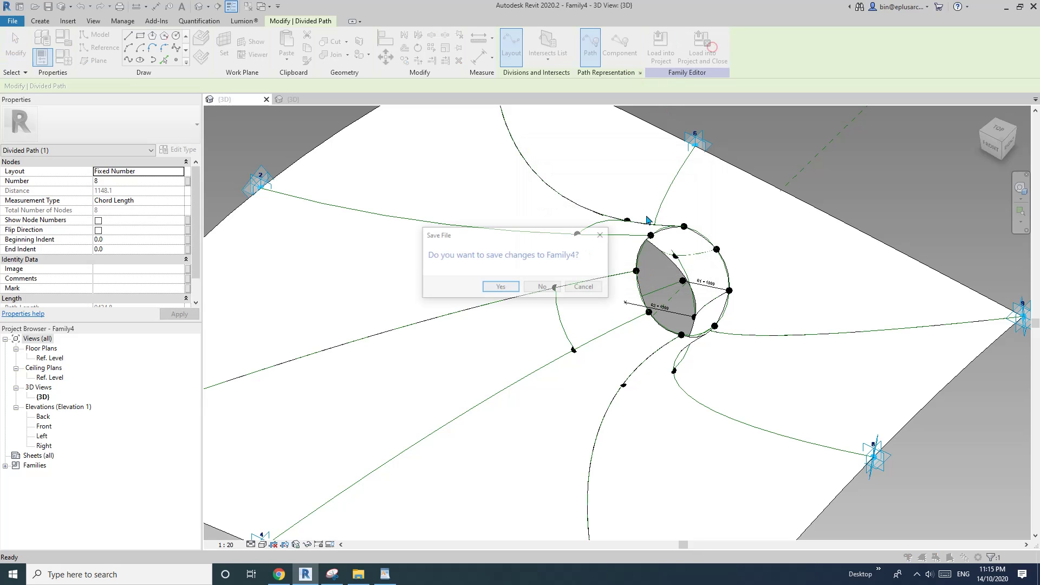
pyautogui.click(550, 287)
pyautogui.click(548, 281)
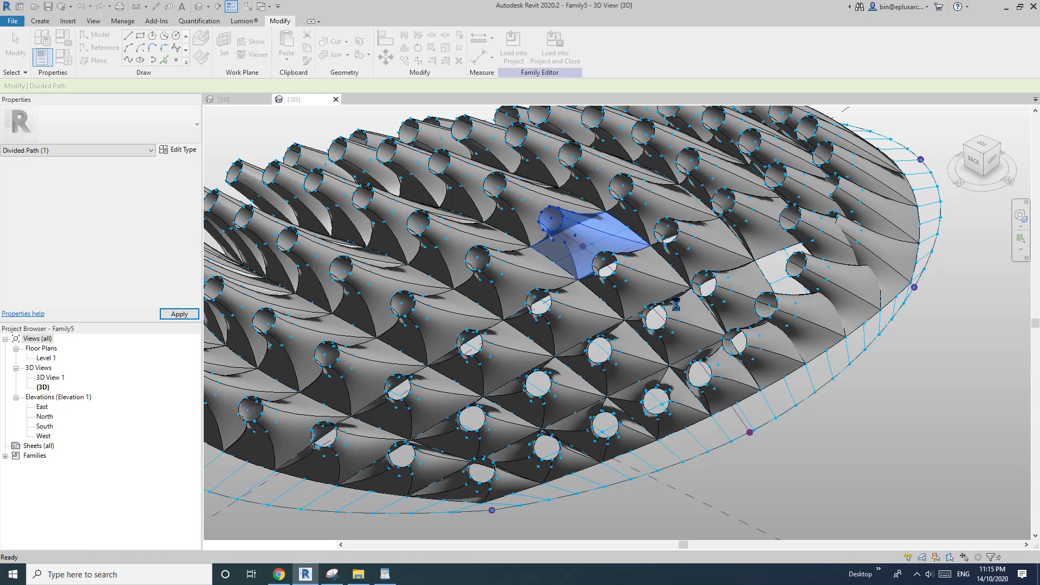
pyautogui.scroll(-5, 697, 321)
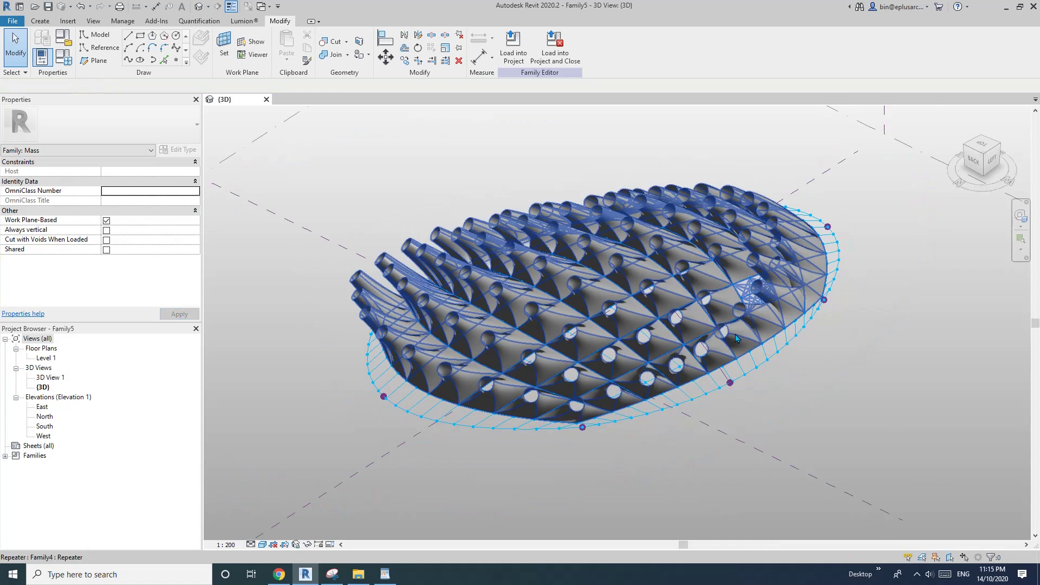
pyautogui.keyDown('shift'); pyautogui.moveTo(697, 320); pyautogui.dragTo(784, 409, button='middle'); pyautogui.keyUp('shift')
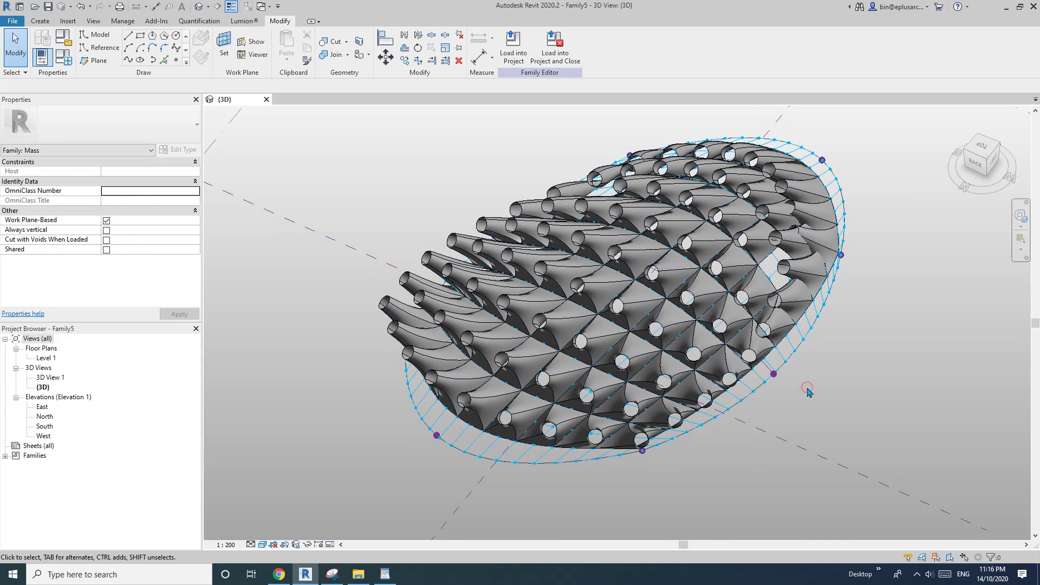